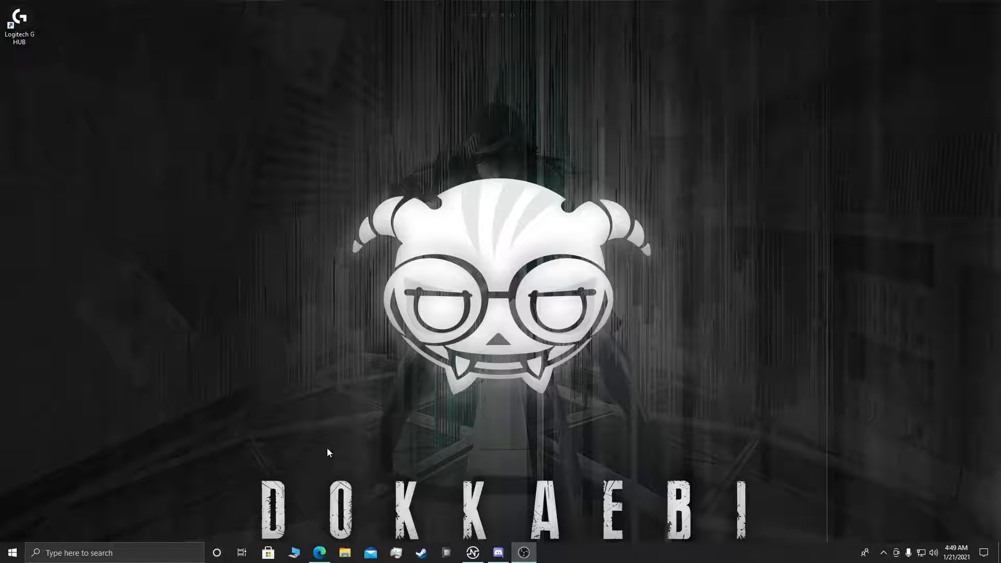
Step: Switch to Steam and show the Grand Theft Auto V page in the game library
{"action": "left_click", "coordinate": [423, 555]}
{"action": "left_click", "coordinate": [112, 27]}
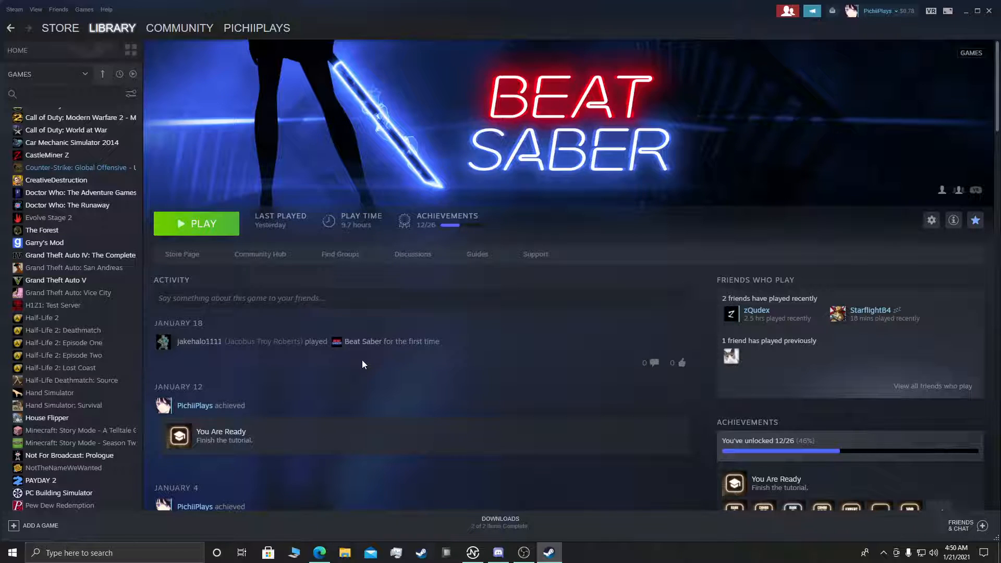
{"action": "scroll", "coordinate": [65, 259], "scroll_direction": "up", "scroll_amount": 3}
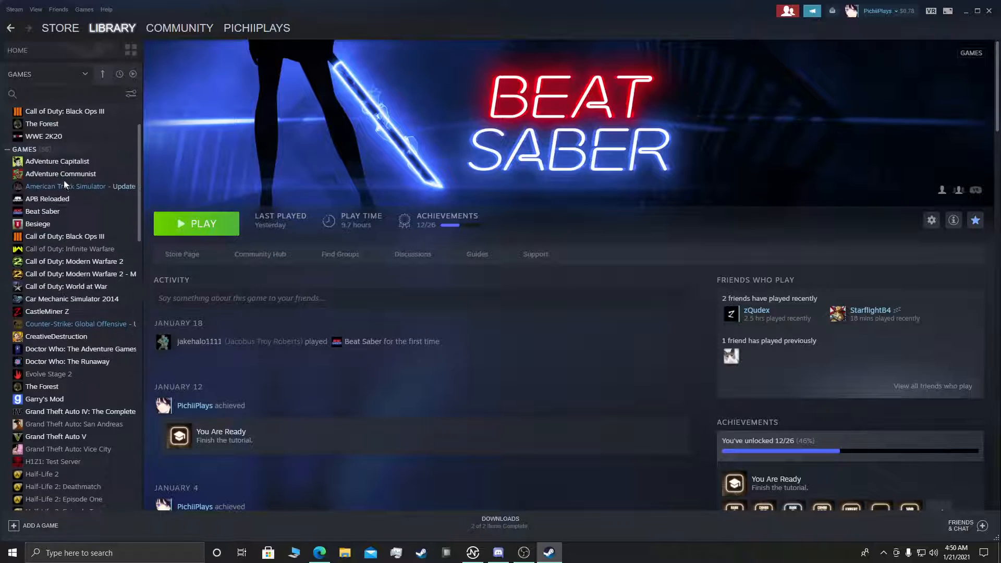
{"action": "left_click", "coordinate": [68, 437]}
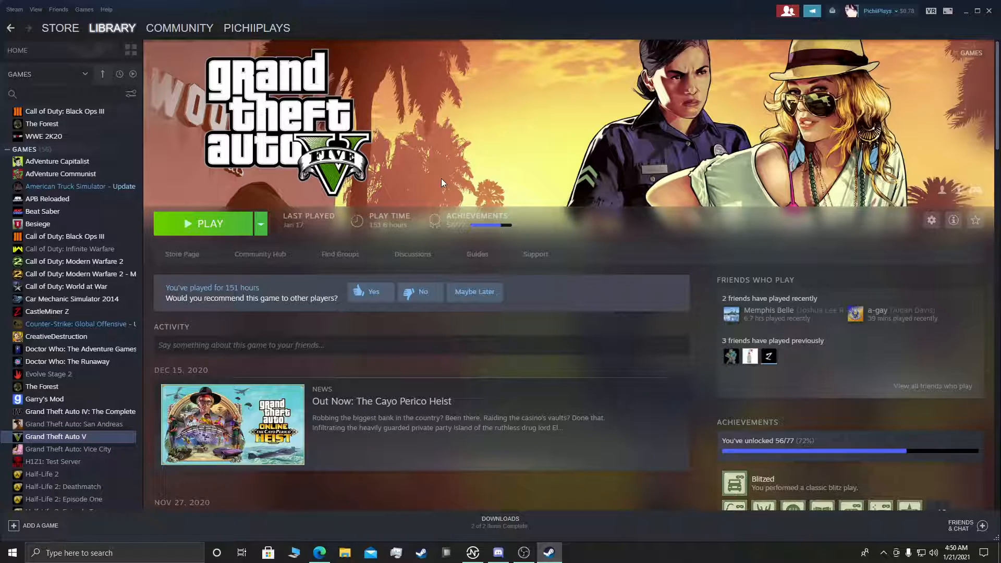
{"action": "left_click", "coordinate": [348, 557]}
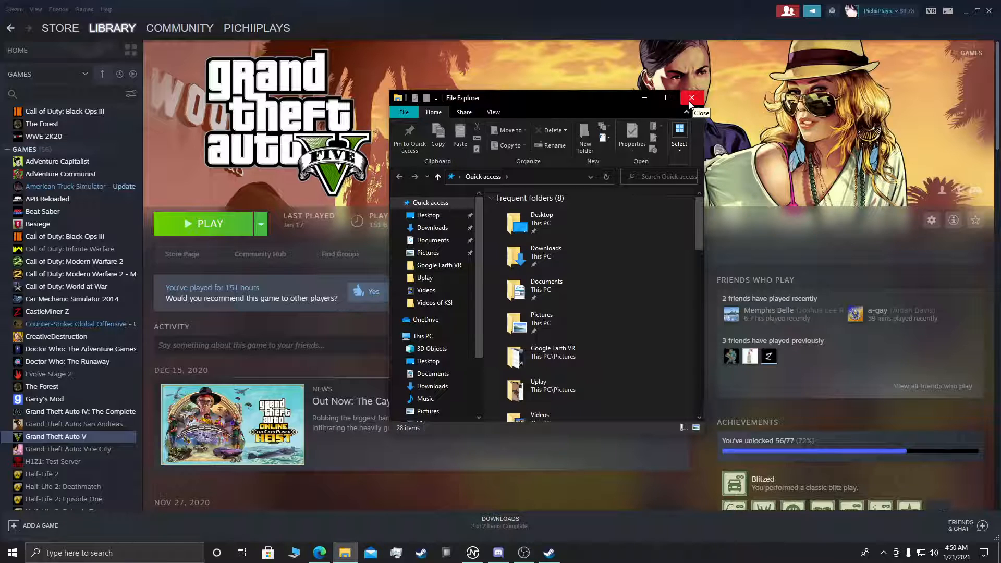
{"action": "left_click", "coordinate": [691, 99]}
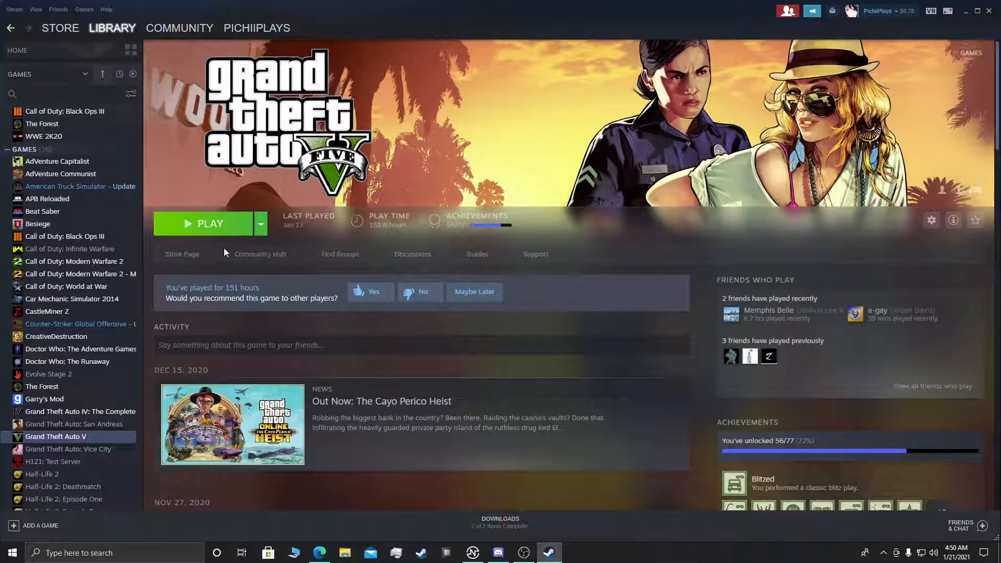
Step: Browse Grand Theft Auto V's local files from its Steam properties and enlarge the install folder window
{"action": "right_click", "coordinate": [45, 439]}
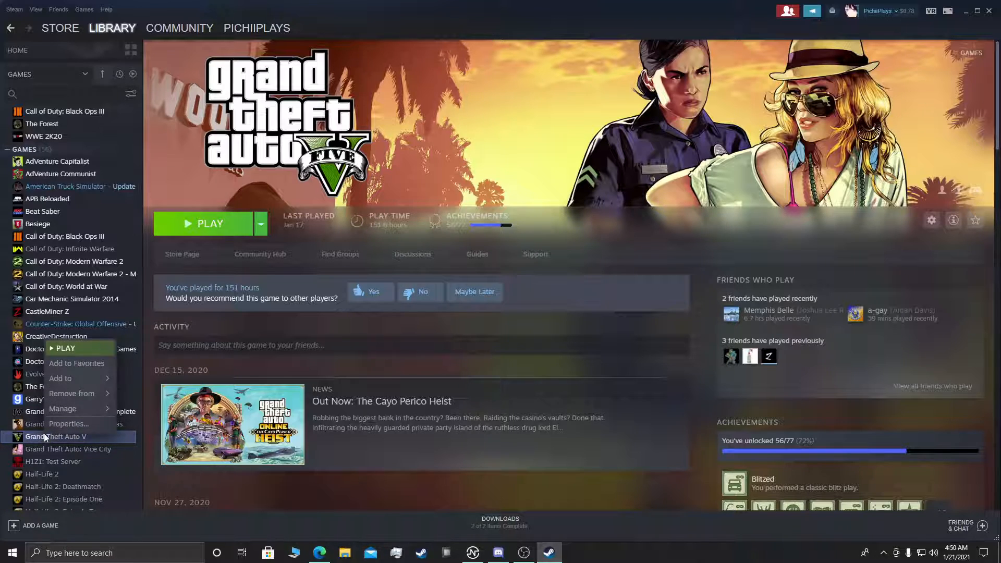
{"action": "left_click", "coordinate": [80, 425]}
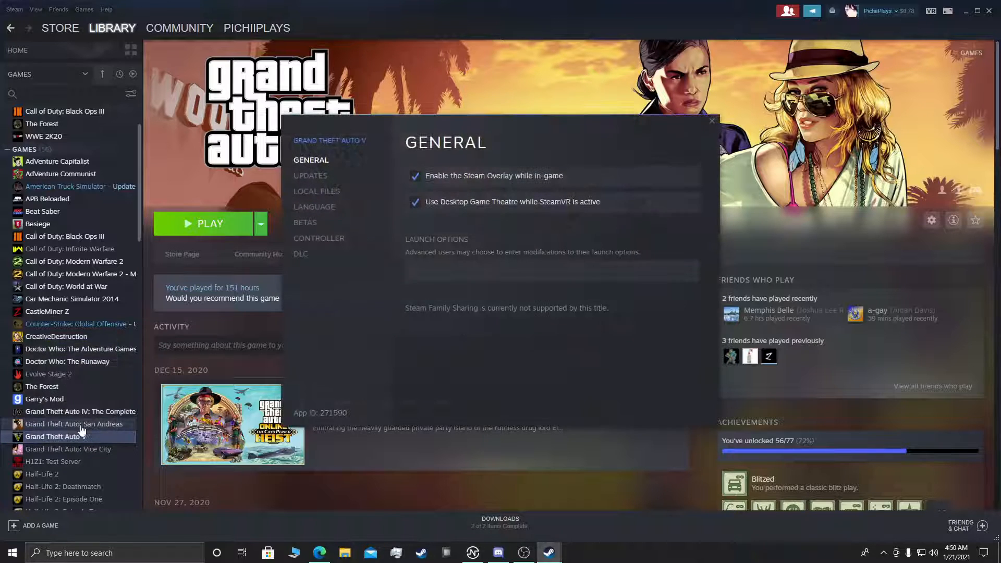
{"action": "left_click", "coordinate": [322, 192]}
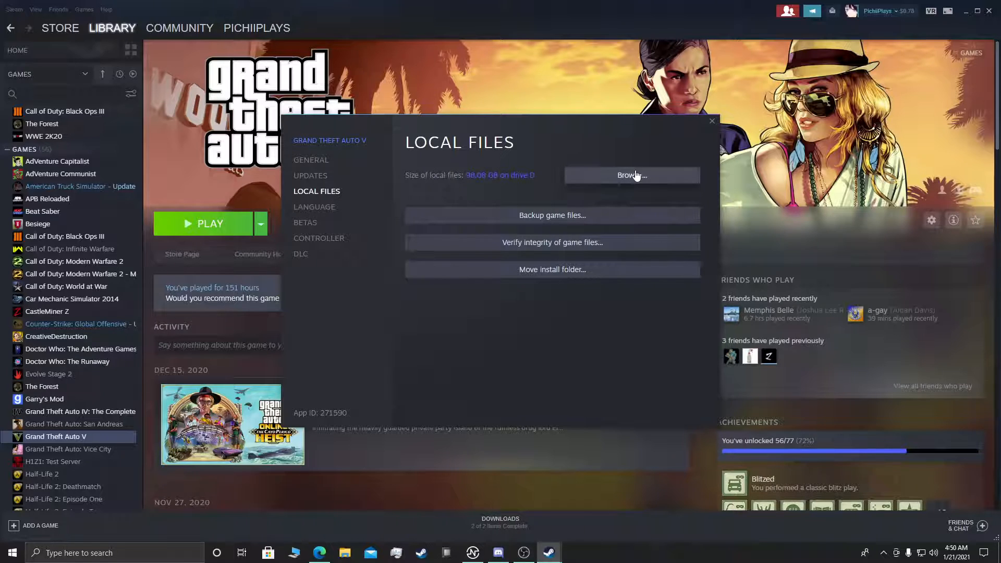
{"action": "left_click", "coordinate": [569, 176]}
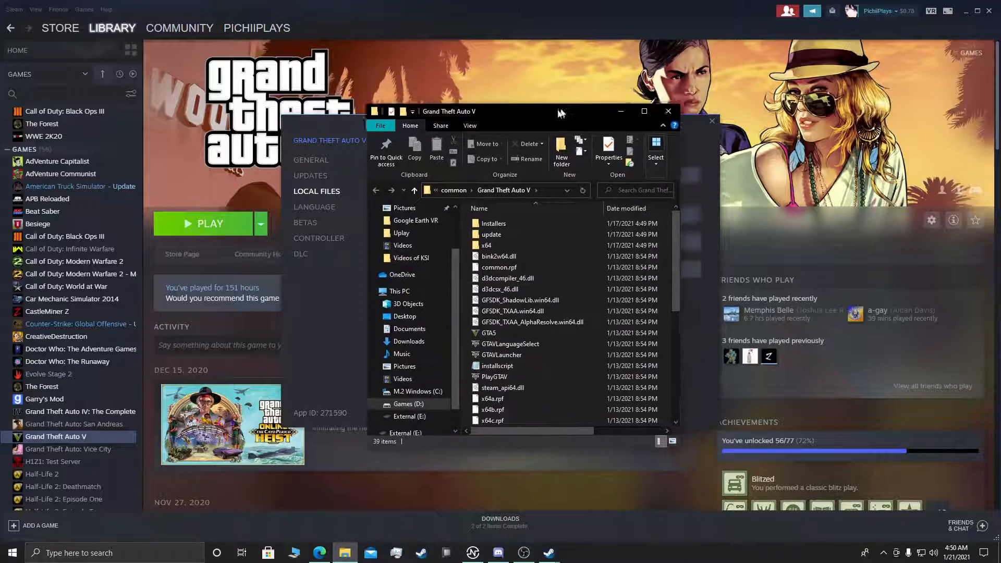
{"action": "left_click_drag", "start_coordinate": [624, 293], "coordinate": [681, 295]}
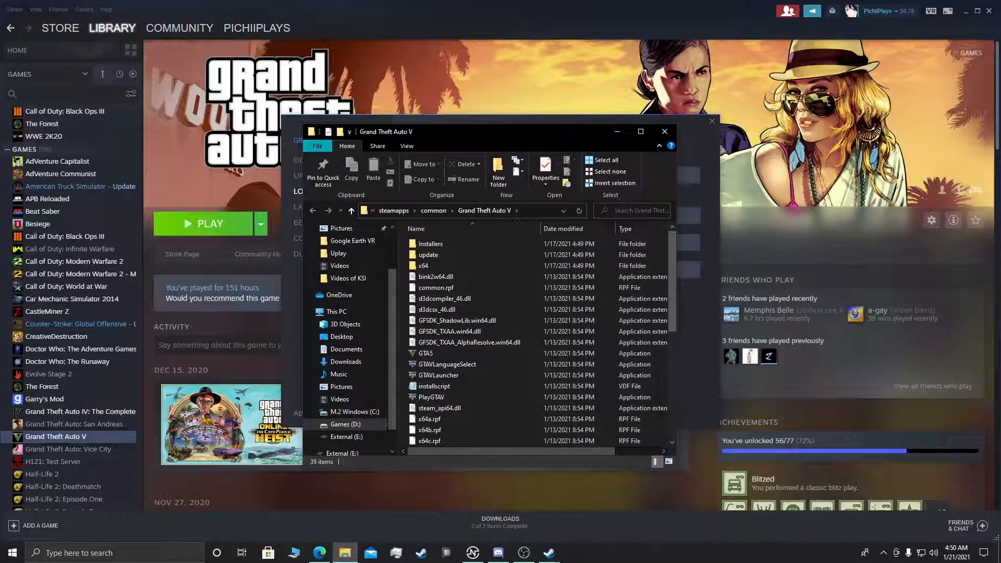
{"action": "left_click_drag", "start_coordinate": [601, 126], "coordinate": [602, 87]}
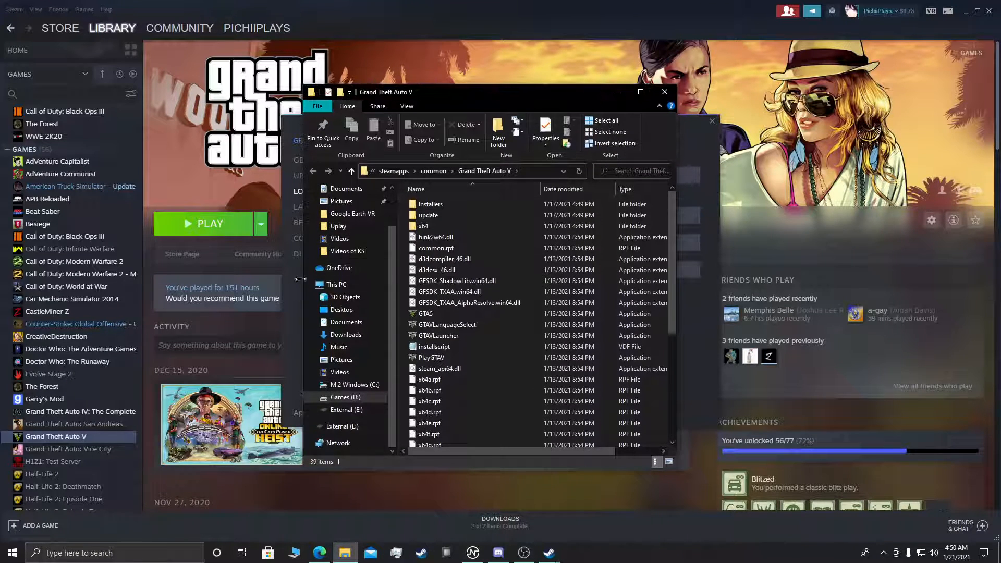
{"action": "left_click_drag", "start_coordinate": [303, 243], "coordinate": [198, 244]}
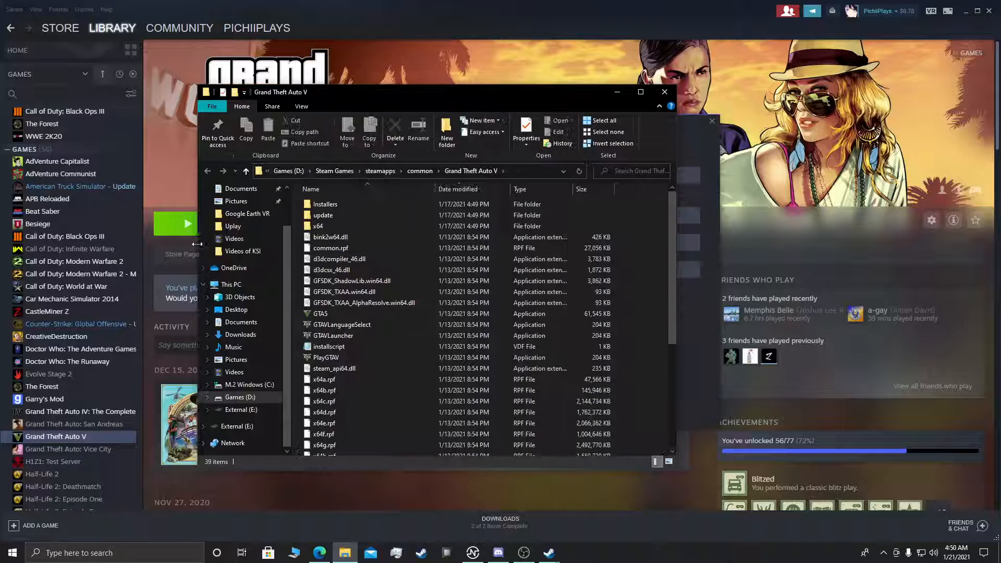
{"action": "left_click_drag", "start_coordinate": [394, 467], "coordinate": [377, 509]}
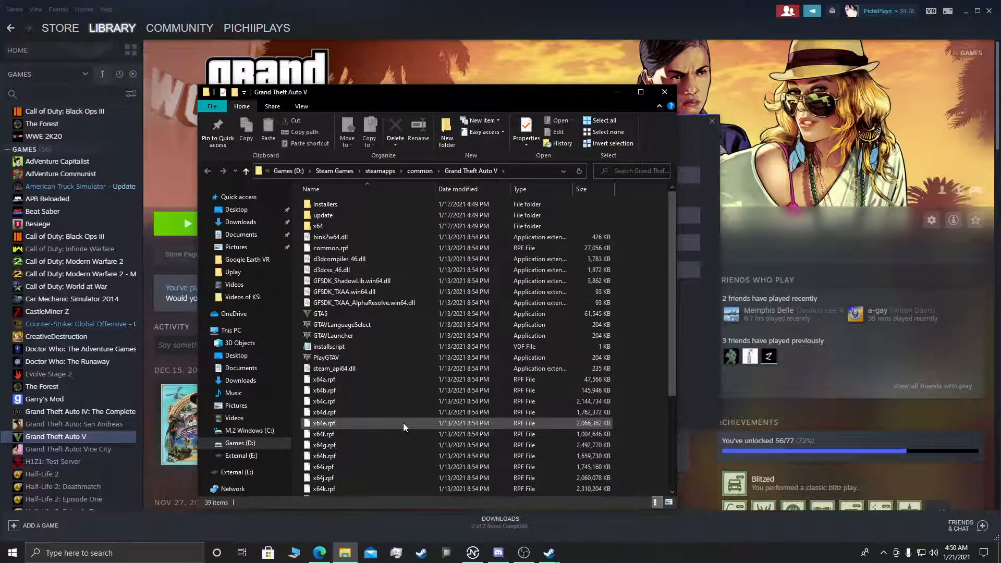
Step: Open a new Microsoft Edge window, search Bing for gta5-mods-com and open the GTA5-Mods site
{"action": "right_click", "coordinate": [321, 554]}
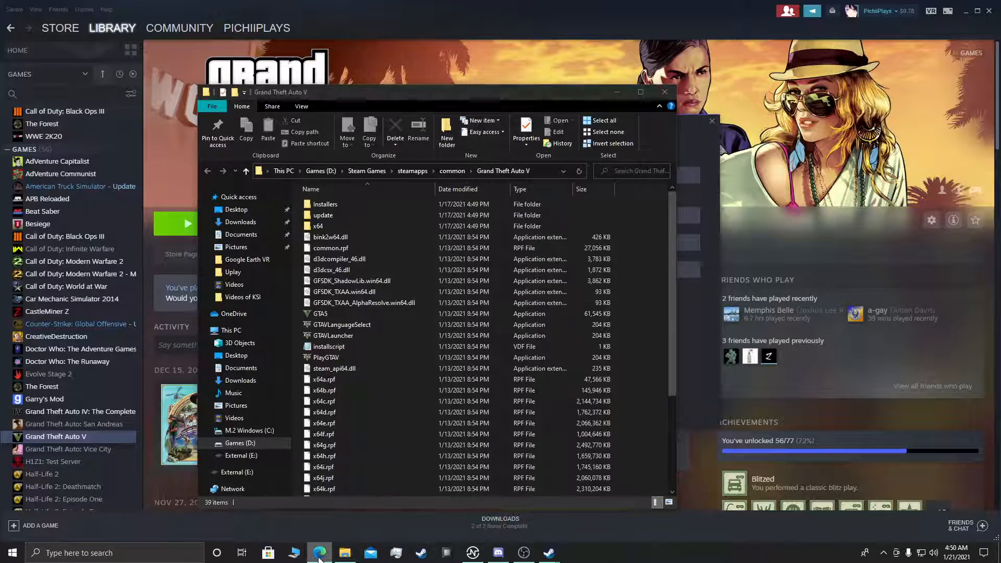
{"action": "left_click", "coordinate": [312, 498]}
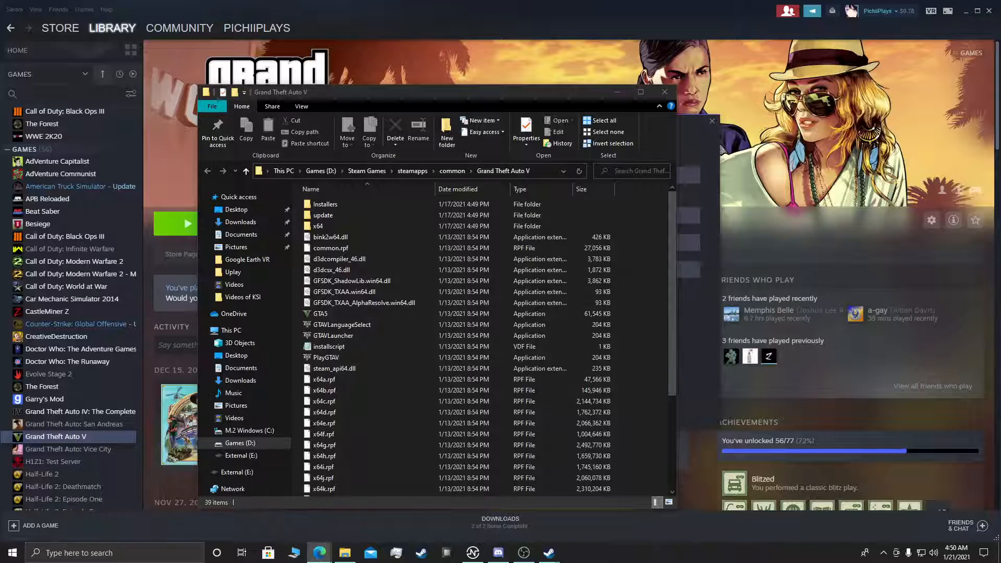
{"action": "left_click_drag", "start_coordinate": [501, 227], "coordinate": [811, 155]}
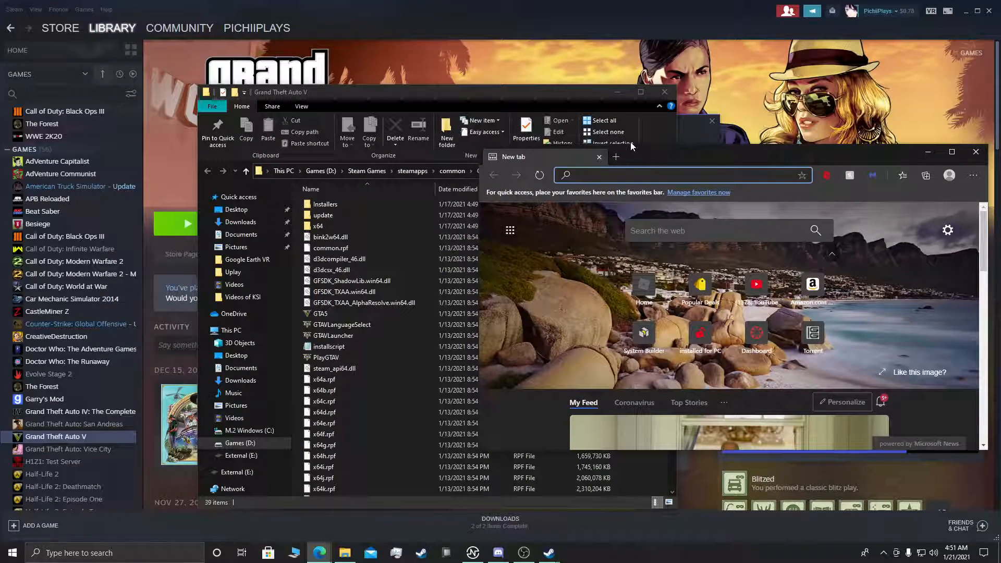
{"action": "type", "text": "gta"}
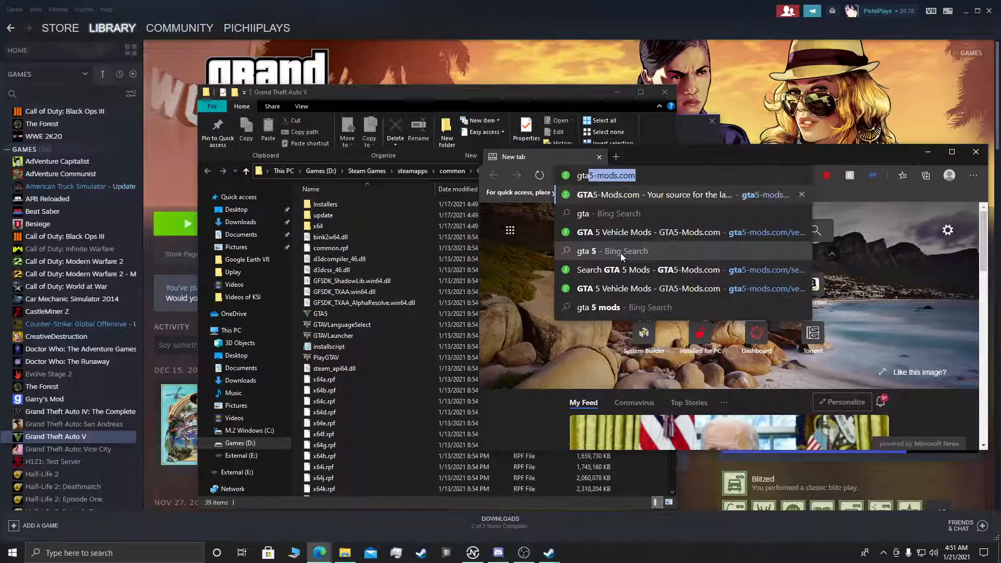
{"action": "type", "text": "5-"}
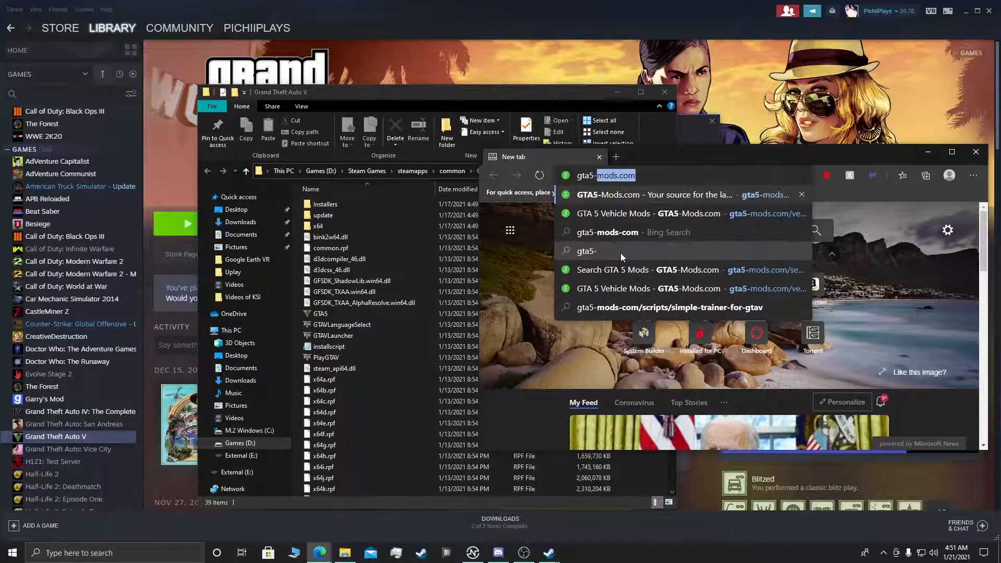
{"action": "type", "text": "mods"}
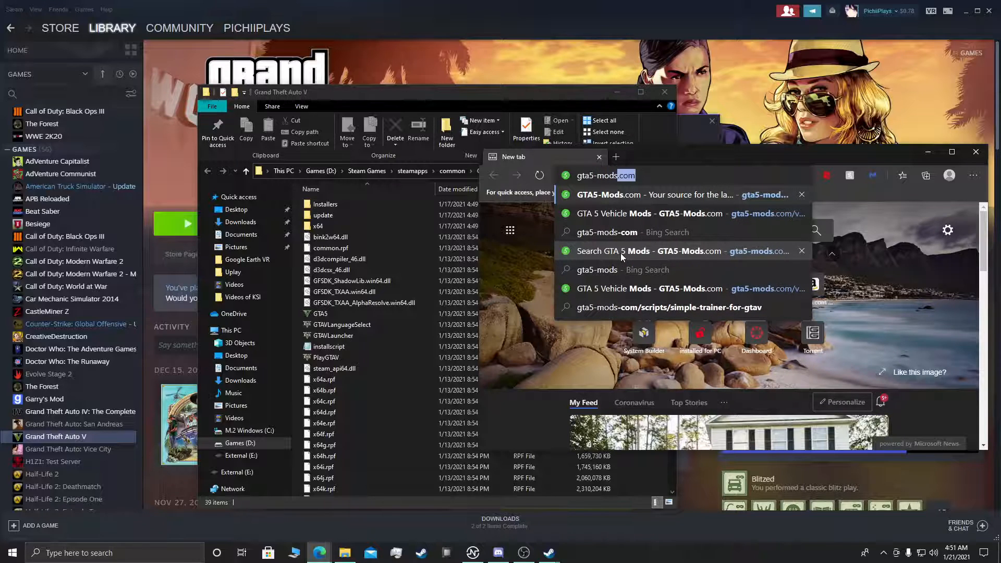
{"action": "left_click", "coordinate": [662, 232]}
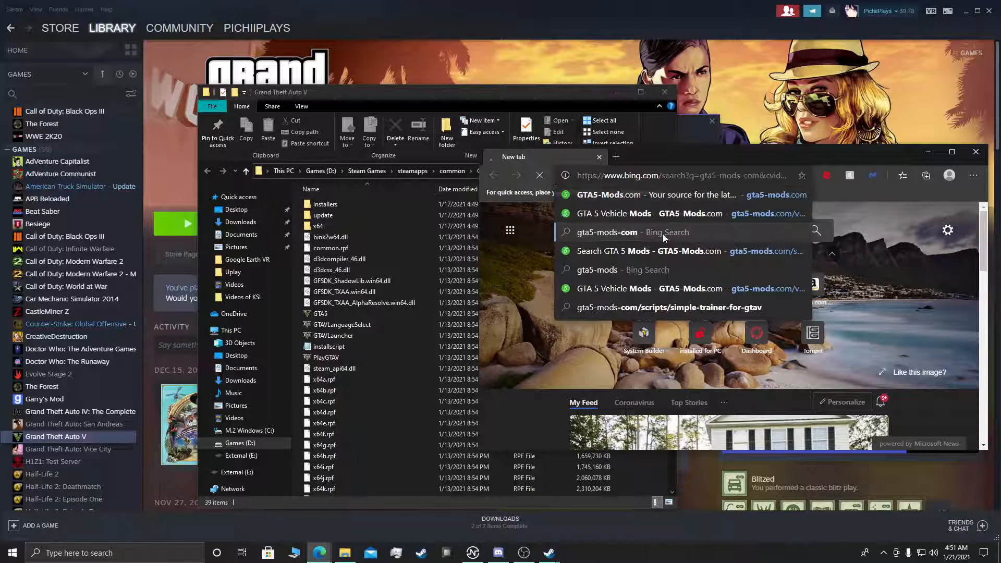
{"action": "scroll", "coordinate": [656, 319], "scroll_direction": "down", "scroll_amount": 1}
{"action": "left_click", "coordinate": [657, 277]}
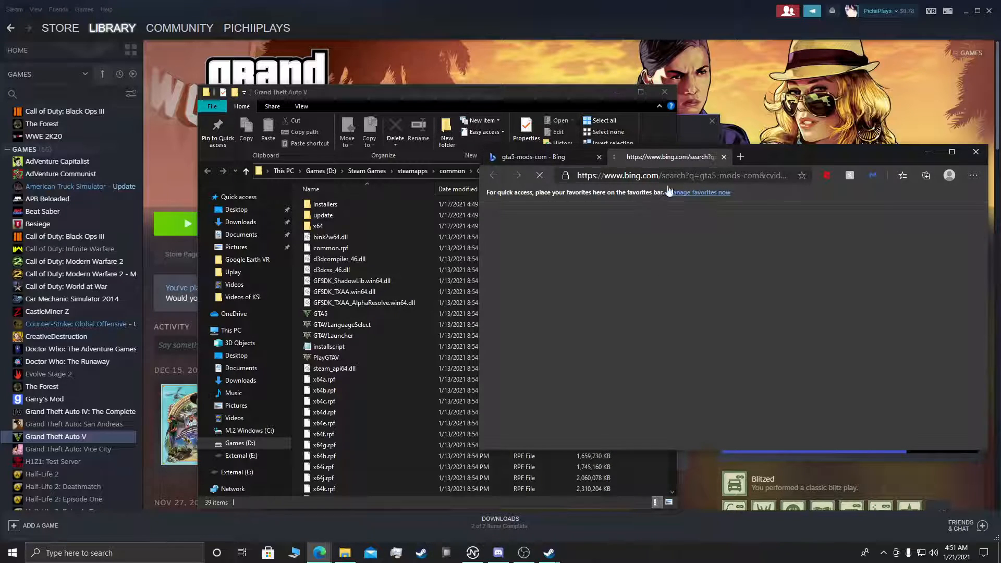
Step: Maximize the browser window and look through the featured, latest and most liked files on the GTA5-Mods home page
{"action": "left_click_drag", "start_coordinate": [774, 161], "coordinate": [674, 140]}
{"action": "scroll", "coordinate": [663, 303], "scroll_direction": "down", "scroll_amount": 1}
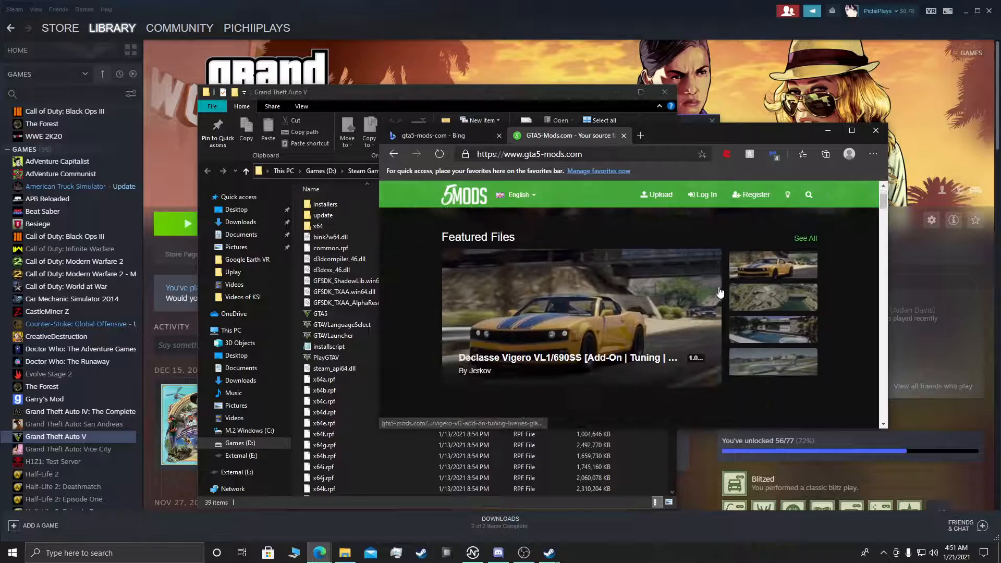
{"action": "scroll", "coordinate": [754, 288], "scroll_direction": "up", "scroll_amount": 3}
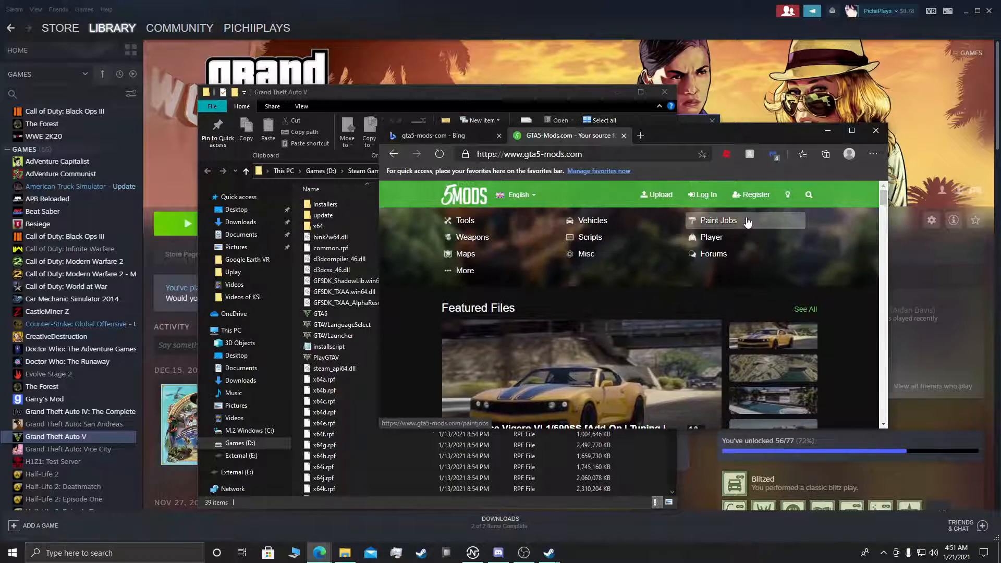
{"action": "scroll", "coordinate": [666, 224], "scroll_direction": "down", "scroll_amount": 2}
{"action": "left_click", "coordinate": [852, 131]}
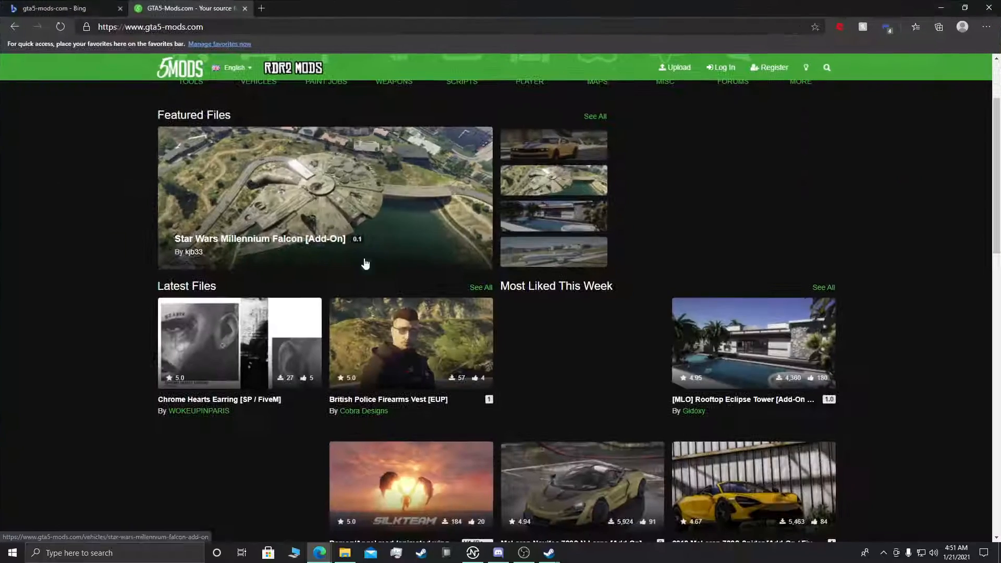
{"action": "scroll", "coordinate": [98, 323], "scroll_direction": "down", "scroll_amount": 5}
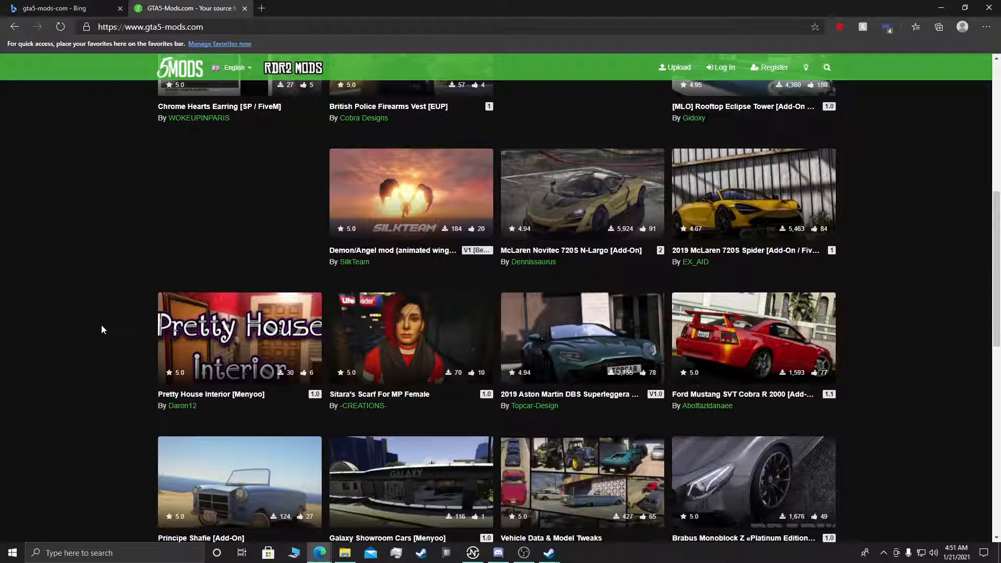
{"action": "scroll", "coordinate": [98, 325], "scroll_direction": "down", "scroll_amount": 3}
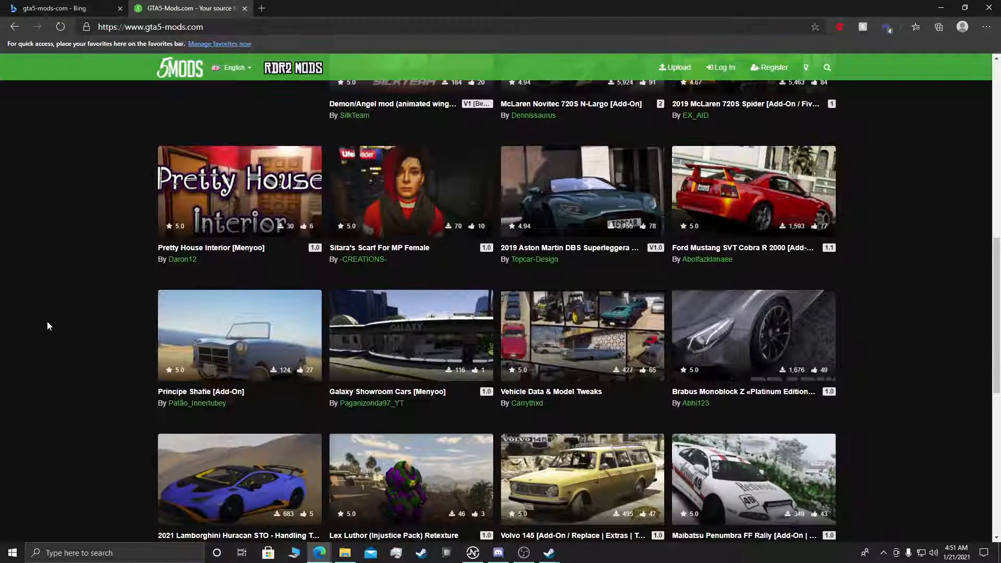
{"action": "scroll", "coordinate": [47, 323], "scroll_direction": "down", "scroll_amount": 3}
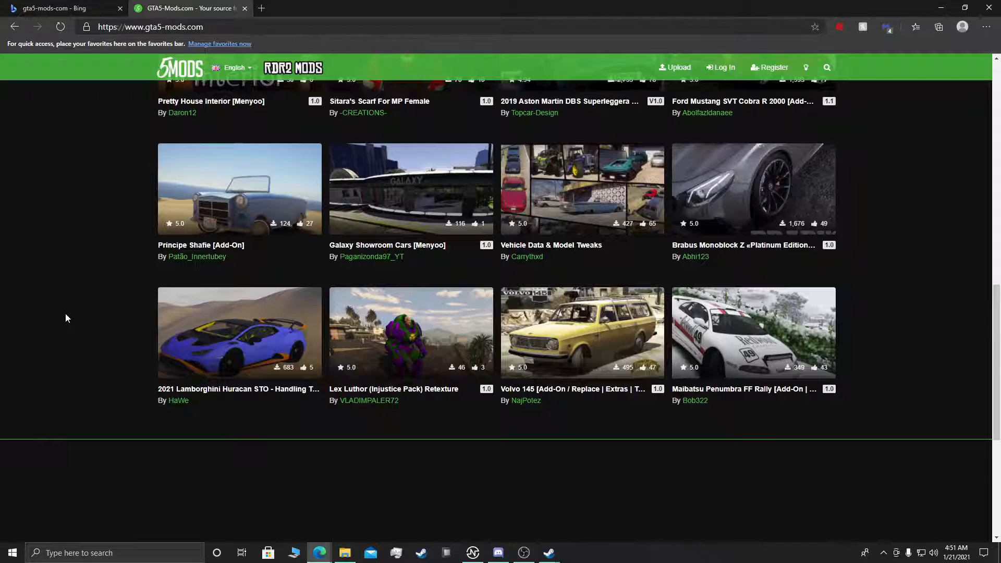
{"action": "scroll", "coordinate": [70, 314], "scroll_direction": "up", "scroll_amount": 5}
{"action": "scroll", "coordinate": [76, 314], "scroll_direction": "up", "scroll_amount": 7}
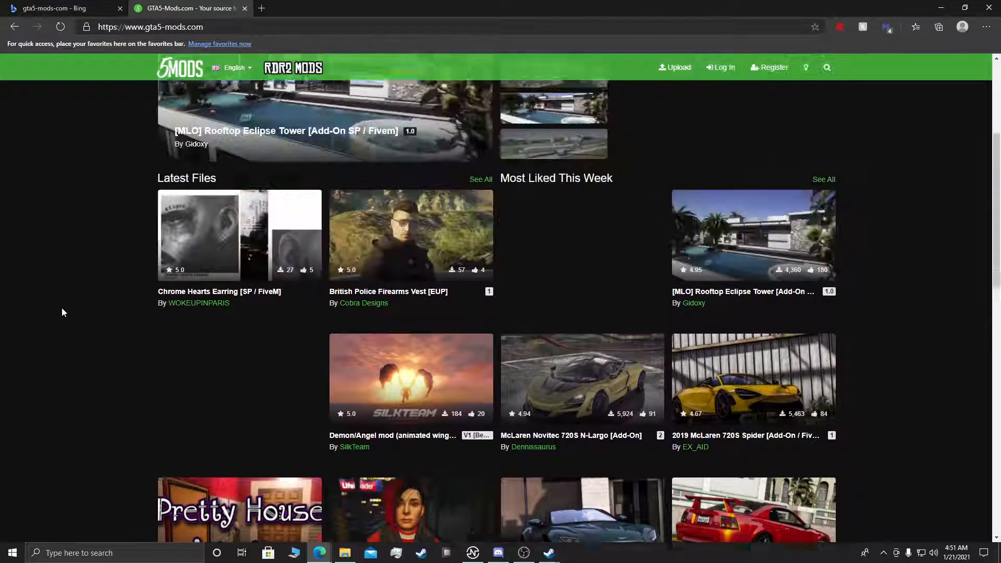
Step: Search the GTA5-Mods site for "mod meny"
{"action": "left_click", "coordinate": [828, 69]}
{"action": "type", "text": "mod meny"}
{"action": "key", "text": "Return"}
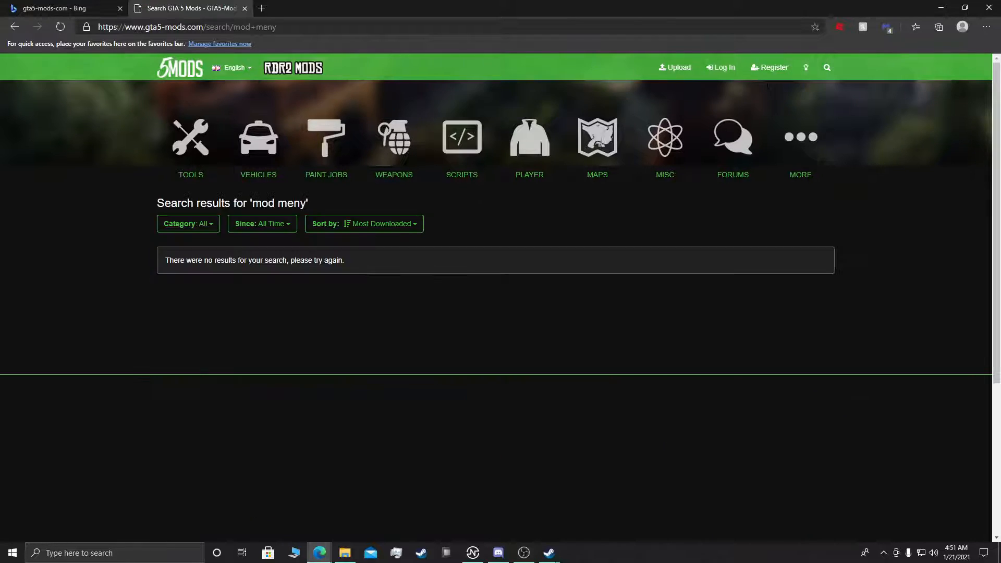
Step: Bring up the most downloaded mods tagged Trainer and open the Menyoo PC [Single-Player Trainer Mod] page
{"action": "left_click", "coordinate": [825, 68]}
{"action": "type", "text": "mod"}
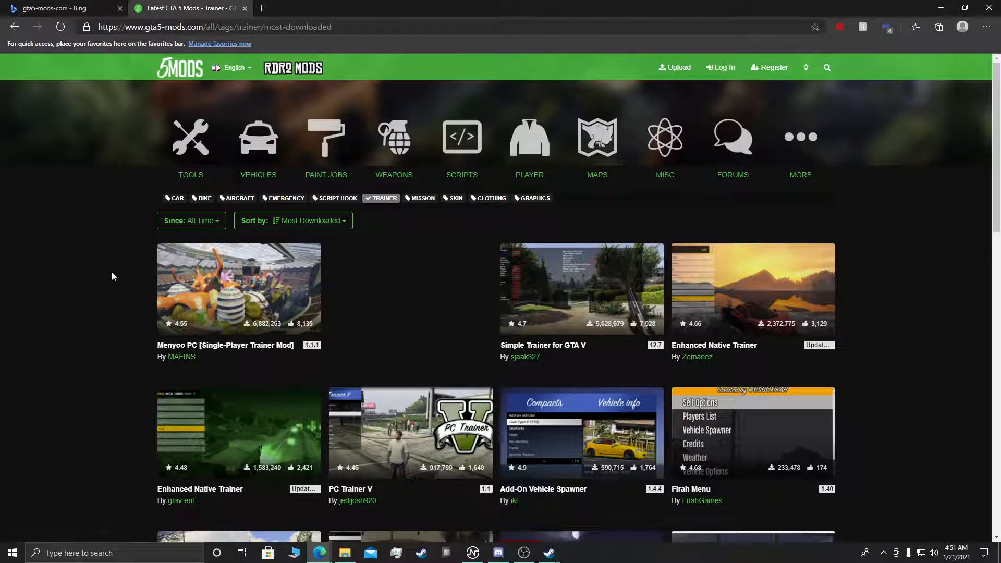
{"action": "scroll", "coordinate": [259, 433], "scroll_direction": "down", "scroll_amount": 3}
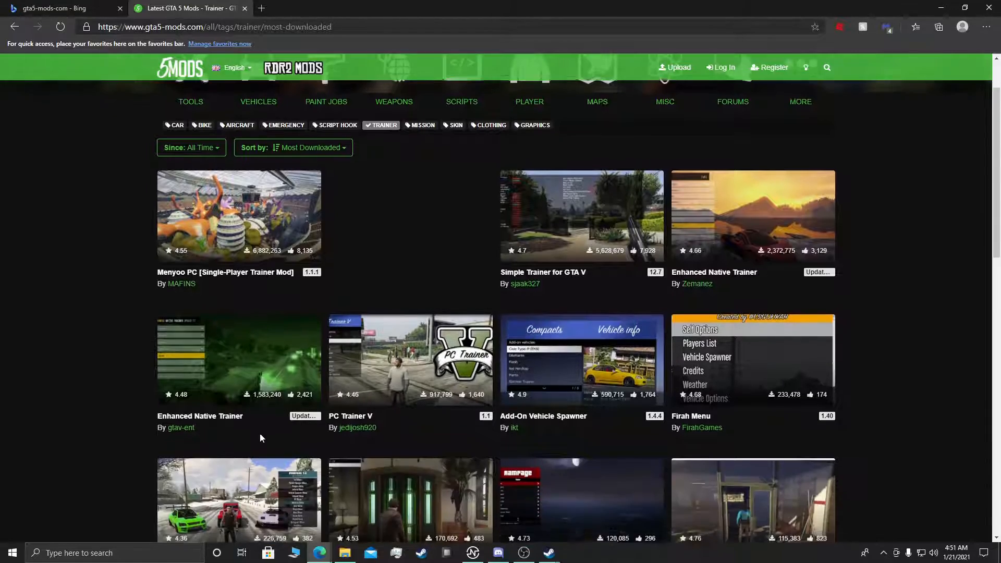
{"action": "scroll", "coordinate": [142, 346], "scroll_direction": "down", "scroll_amount": 3}
{"action": "scroll", "coordinate": [101, 345], "scroll_direction": "up", "scroll_amount": 1}
{"action": "scroll", "coordinate": [98, 345], "scroll_direction": "up", "scroll_amount": 5}
{"action": "left_click", "coordinate": [202, 288]}
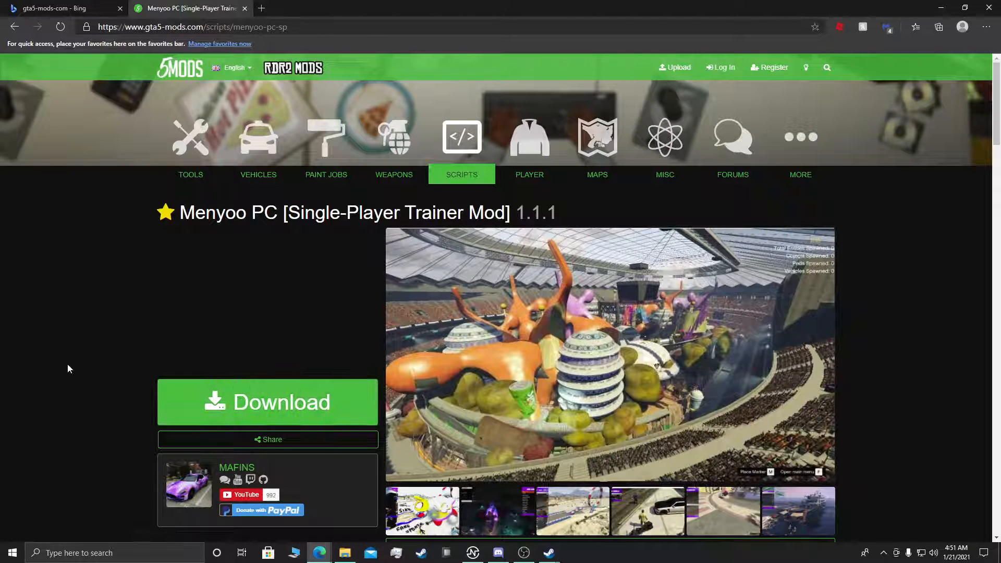
Step: Review the Menyoo PC mod page and follow its download link to the MenyooSP releases on GitHub
{"action": "scroll", "coordinate": [68, 363], "scroll_direction": "down", "scroll_amount": 1}
{"action": "scroll", "coordinate": [68, 363], "scroll_direction": "down", "scroll_amount": 2}
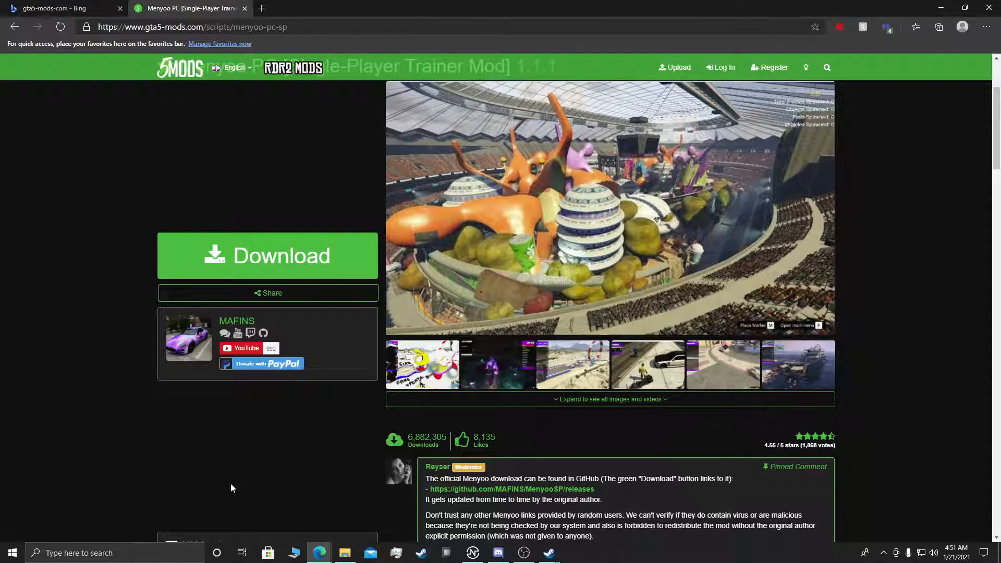
{"action": "scroll", "coordinate": [265, 452], "scroll_direction": "up", "scroll_amount": 1}
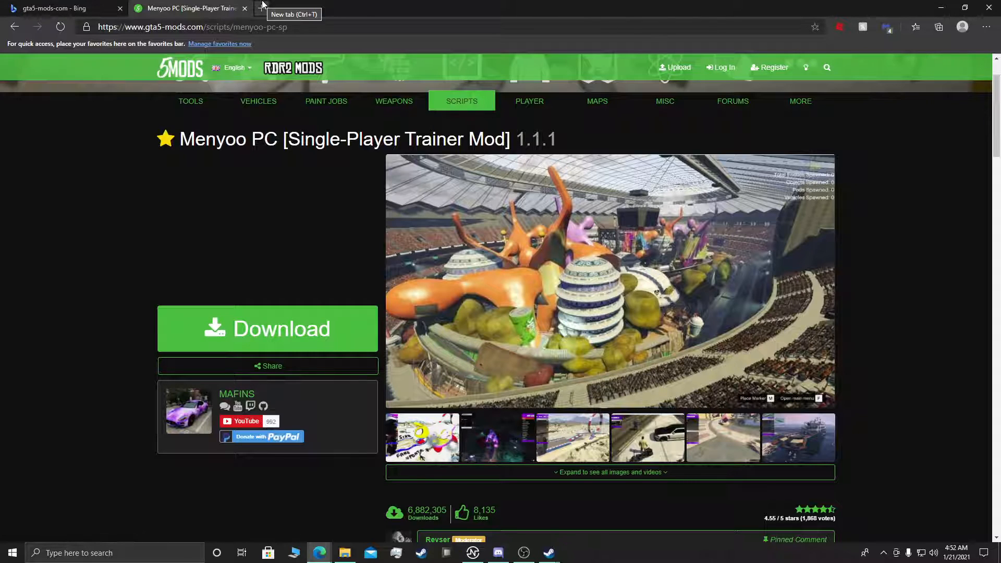
{"action": "left_click", "coordinate": [310, 317]}
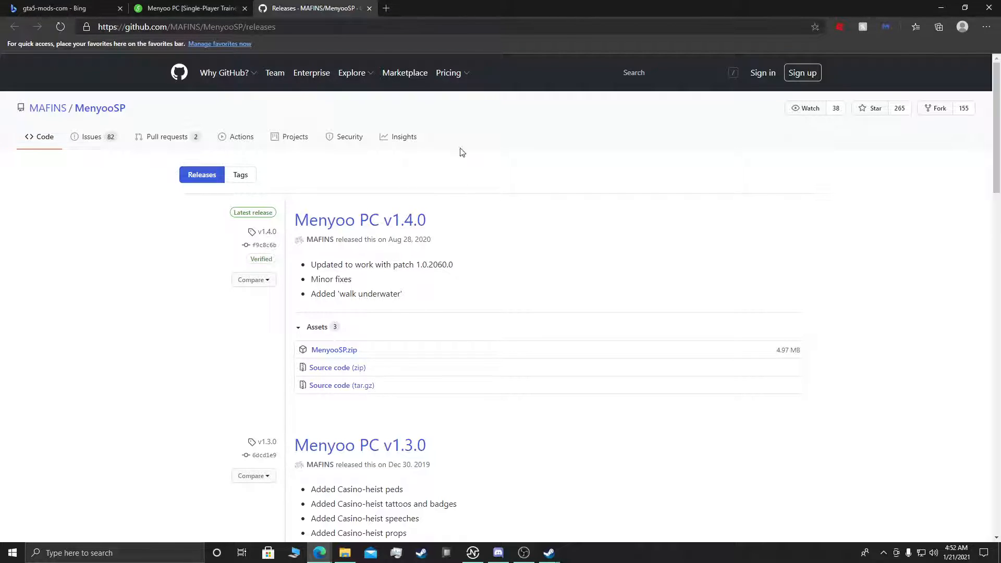
Step: Search the web for "scripthookv" in a new tab, open the Script Hook V page on dev-c.com and close the search results
{"action": "left_click", "coordinate": [387, 9]}
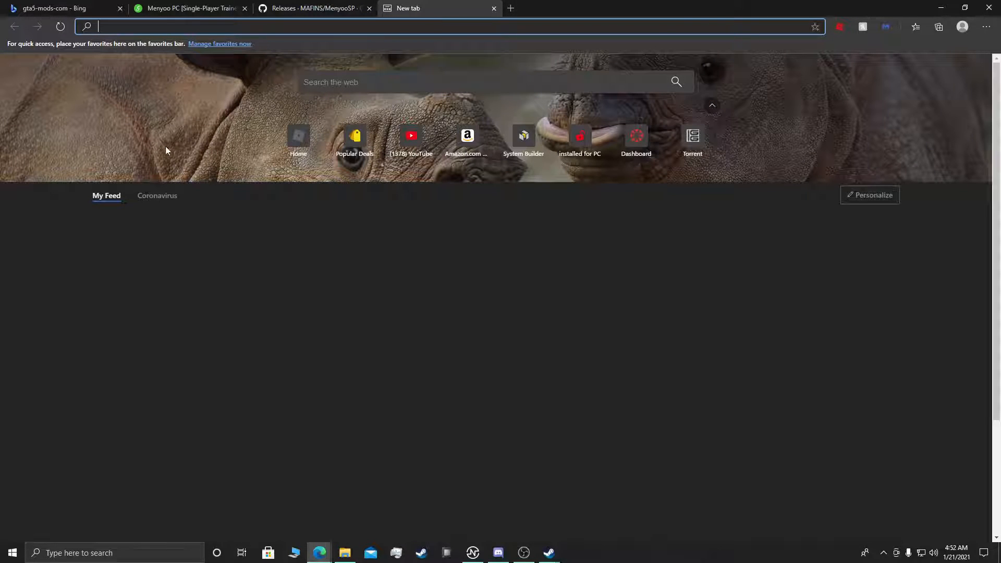
{"action": "type", "text": "scripthookv"}
{"action": "key", "text": "Return"}
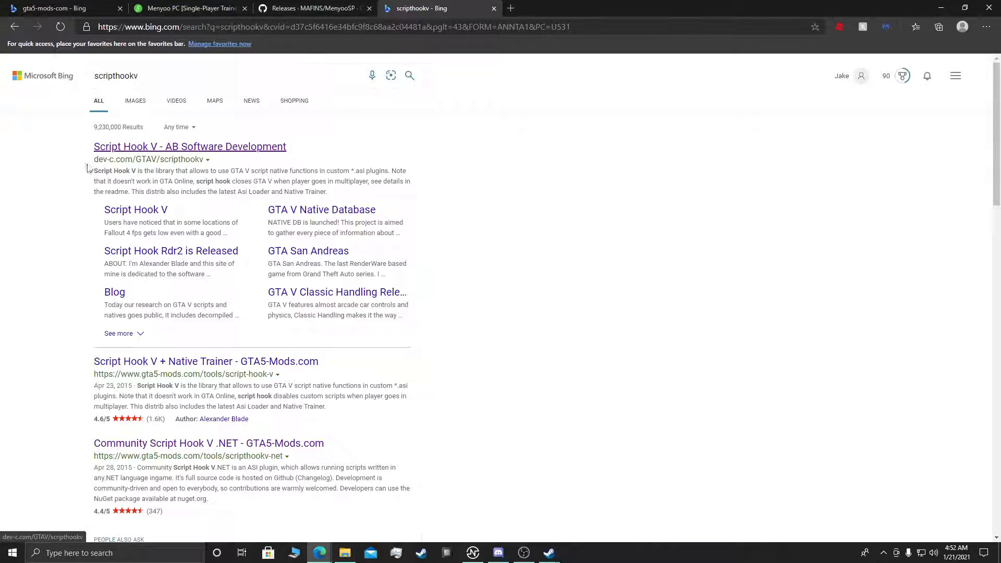
{"action": "left_click", "coordinate": [155, 147]}
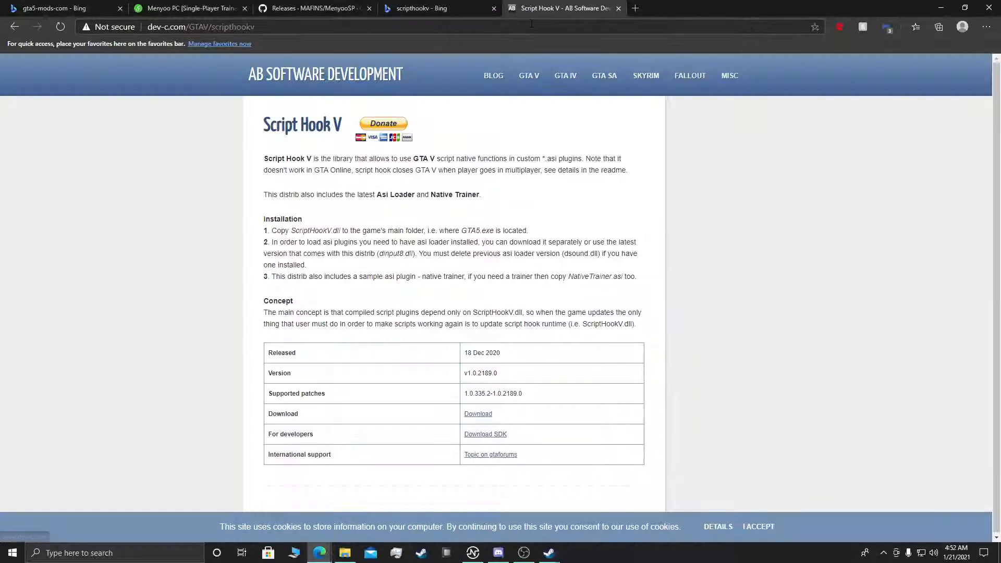
{"action": "left_click", "coordinate": [494, 8]}
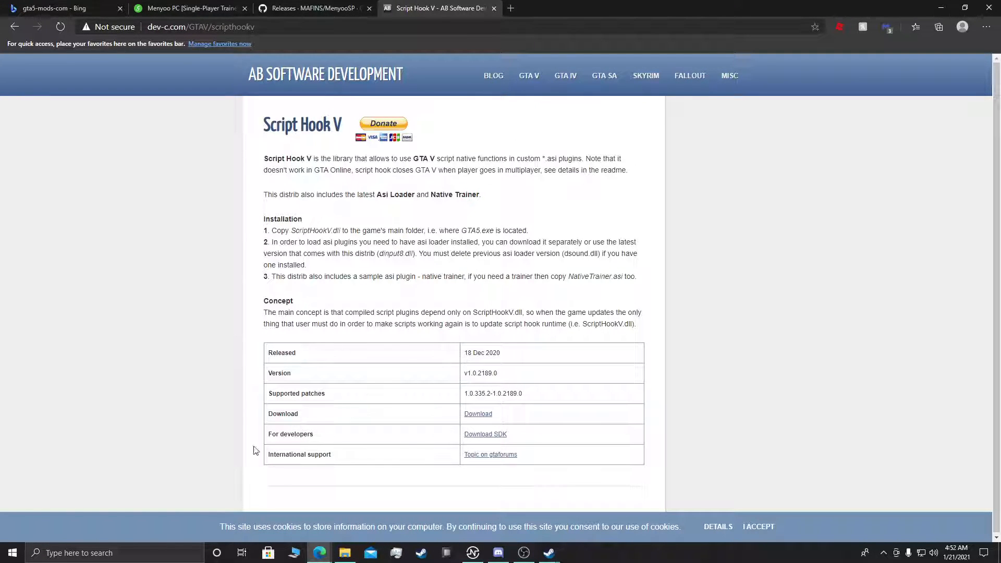
Step: Download the Script Hook V archive and save it as ScriptHookV_1.0.2189.0 (2) in the Downloads folder
{"action": "left_click", "coordinate": [475, 414]}
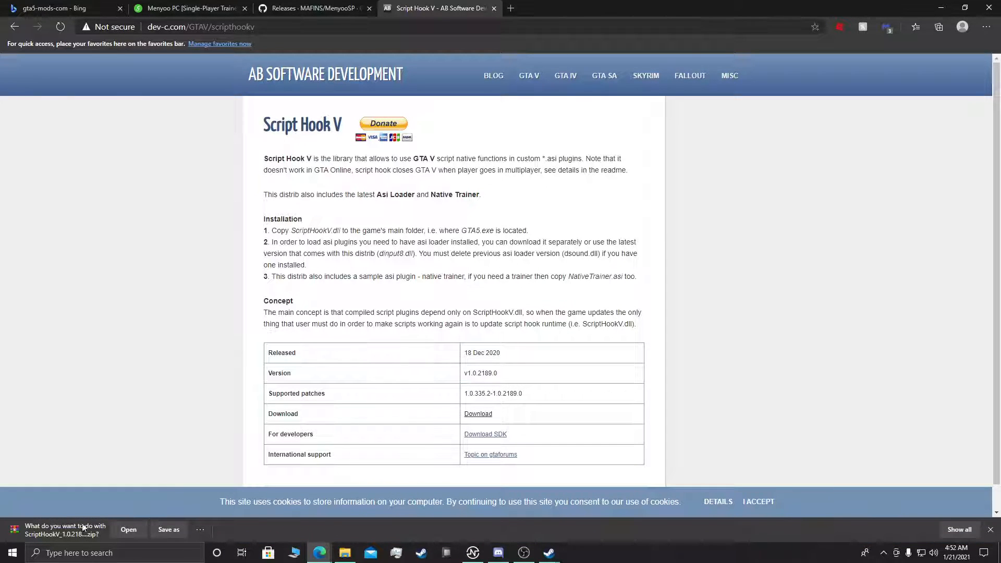
{"action": "left_click", "coordinate": [169, 530]}
{"action": "left_click", "coordinate": [51, 116]}
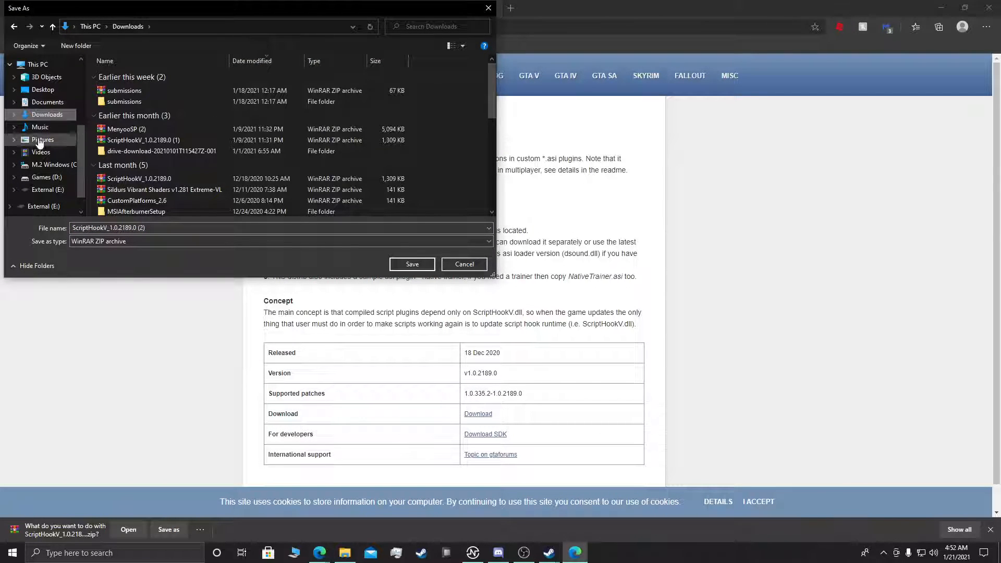
{"action": "left_click", "coordinate": [407, 264]}
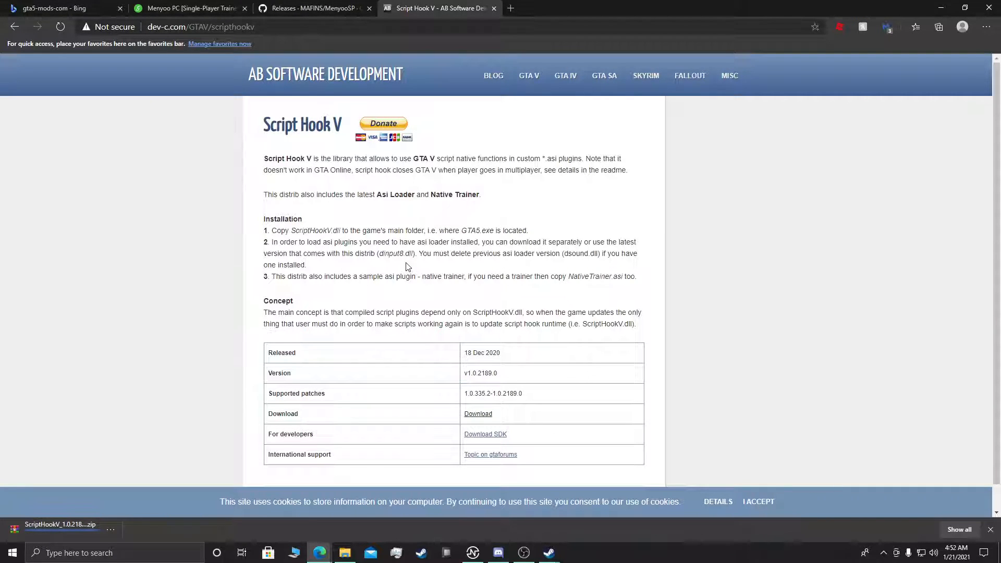
Step: Download MenyooSP.zip from the Menyoo PC v1.4.0 release on GitHub and save it as MenyooSP (3) in Downloads
{"action": "left_click", "coordinate": [286, 4]}
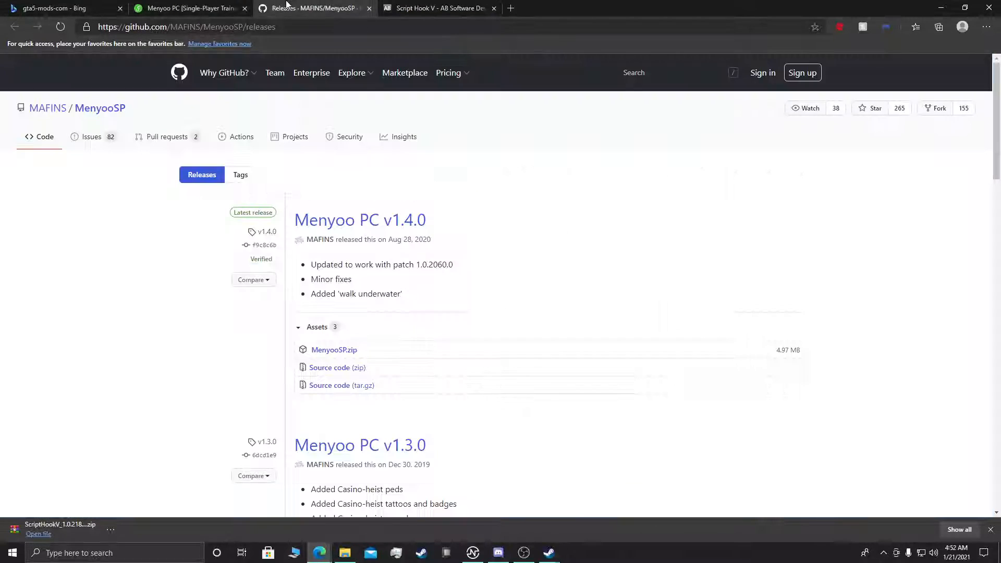
{"action": "left_click", "coordinate": [338, 357]}
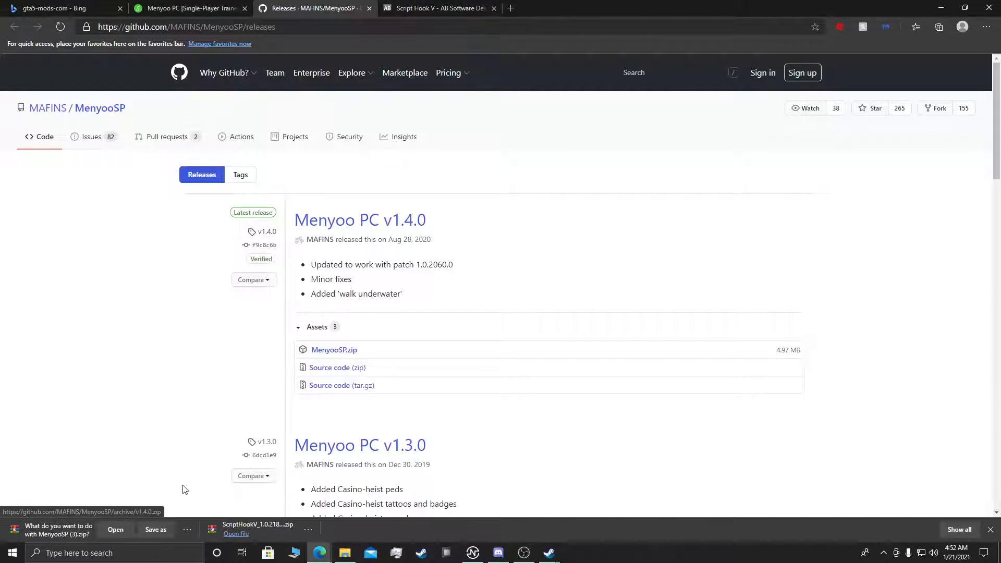
{"action": "left_click", "coordinate": [167, 529]}
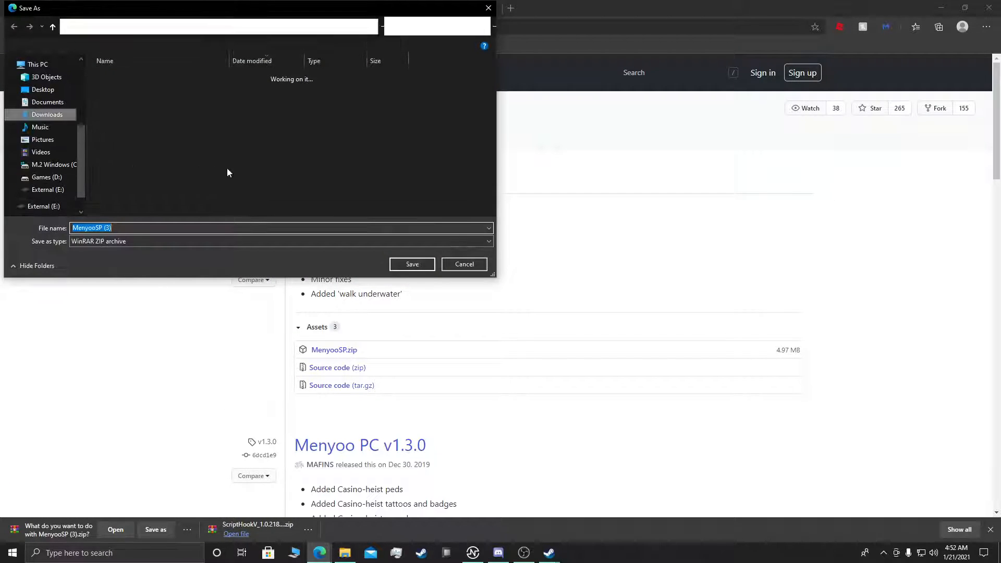
{"action": "left_click", "coordinate": [410, 263]}
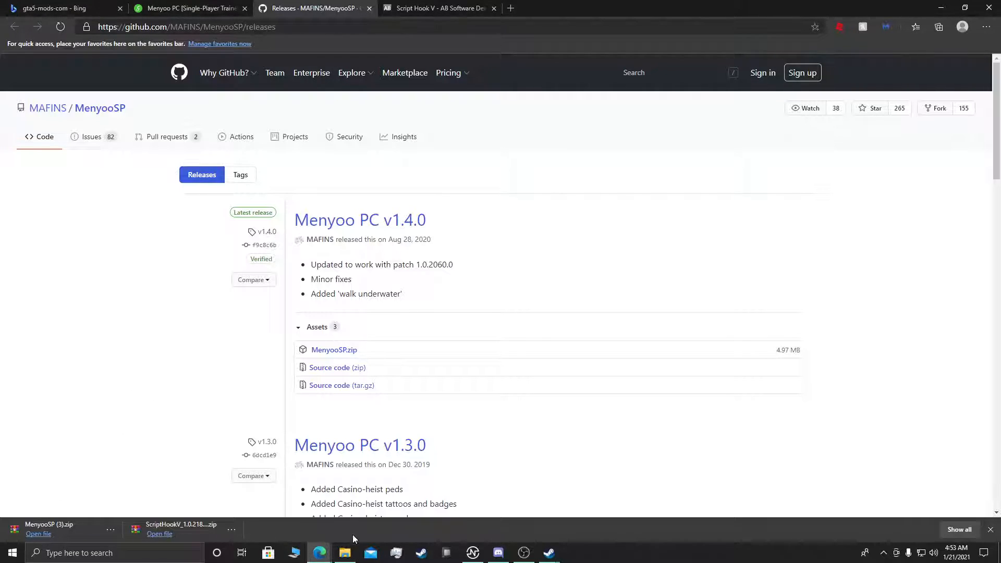
Step: Switch to File Explorer, open Downloads in a second window beside the Grand Theft Auto V folder, and minimize the browser
{"action": "left_click", "coordinate": [345, 552]}
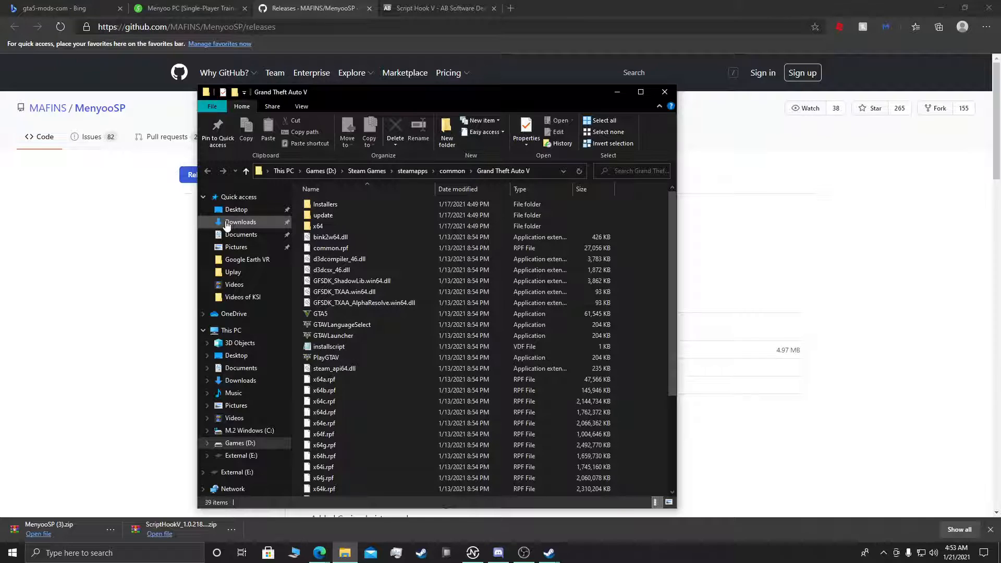
{"action": "right_click", "coordinate": [226, 224]}
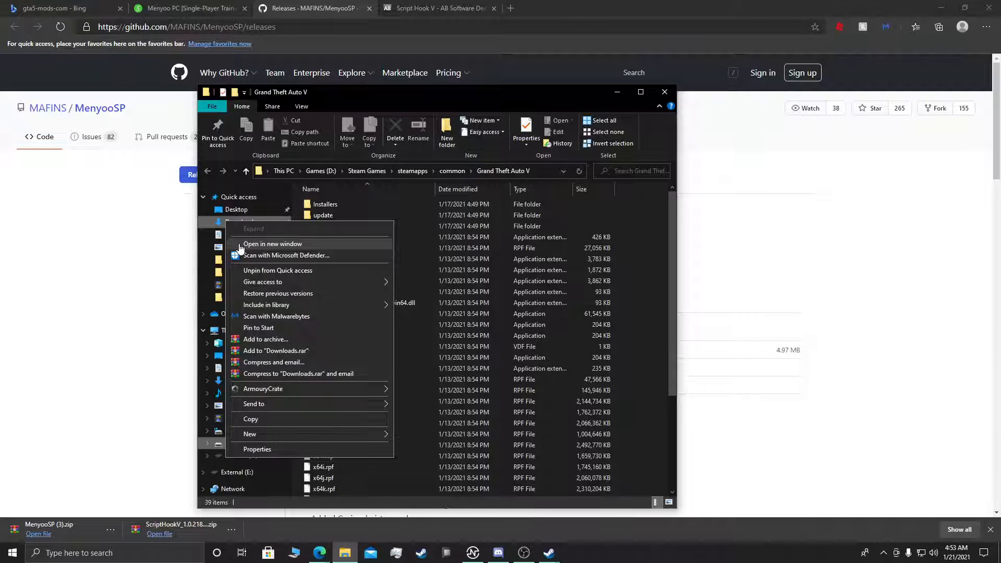
{"action": "left_click", "coordinate": [240, 245]}
{"action": "left_click_drag", "start_coordinate": [383, 103], "coordinate": [626, 105]}
{"action": "left_click_drag", "start_coordinate": [436, 91], "coordinate": [265, 98]}
{"action": "left_click", "coordinate": [938, 12]}
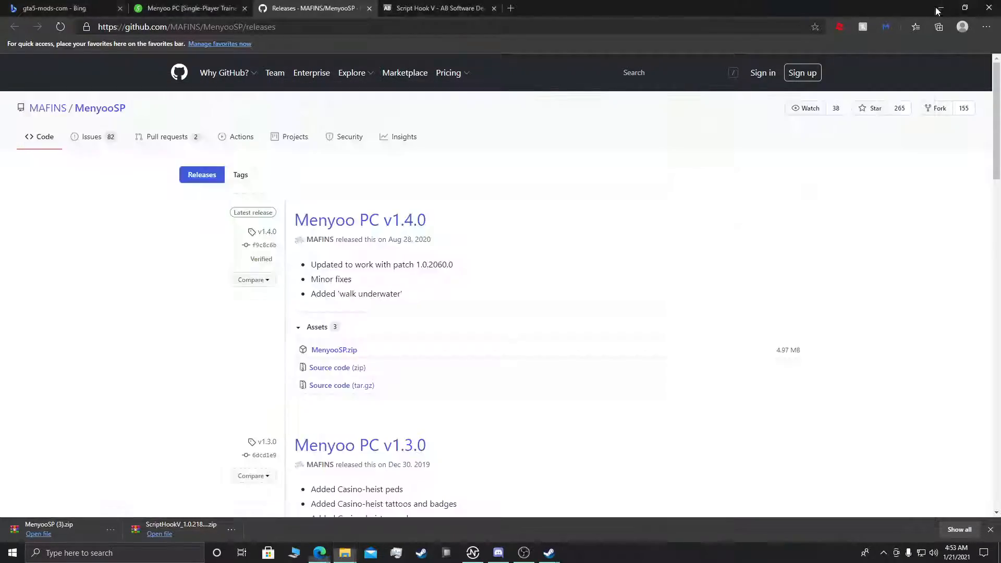
{"action": "left_click", "coordinate": [939, 11]}
{"action": "left_click", "coordinate": [964, 12]}
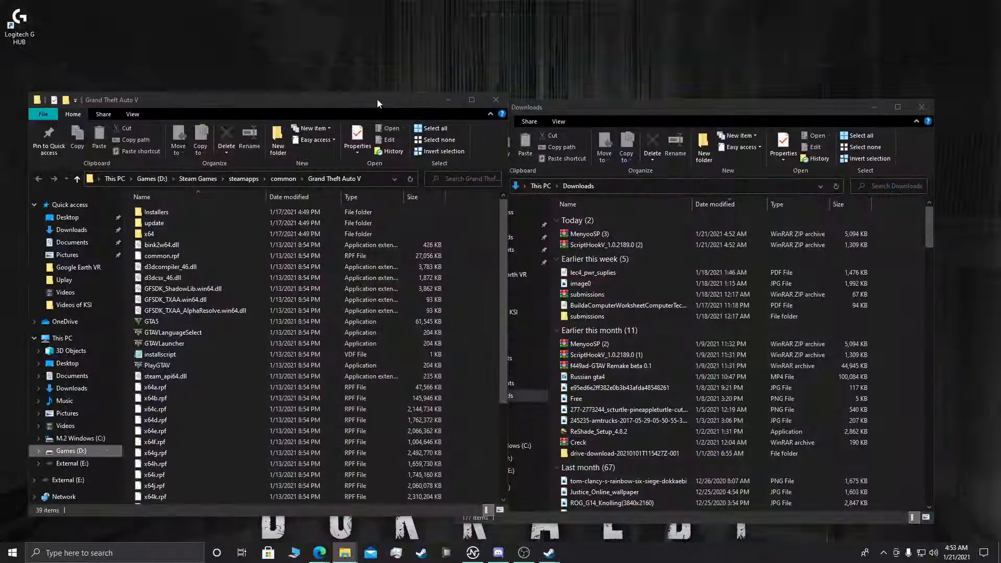
{"action": "left_click_drag", "start_coordinate": [643, 107], "coordinate": [693, 97]}
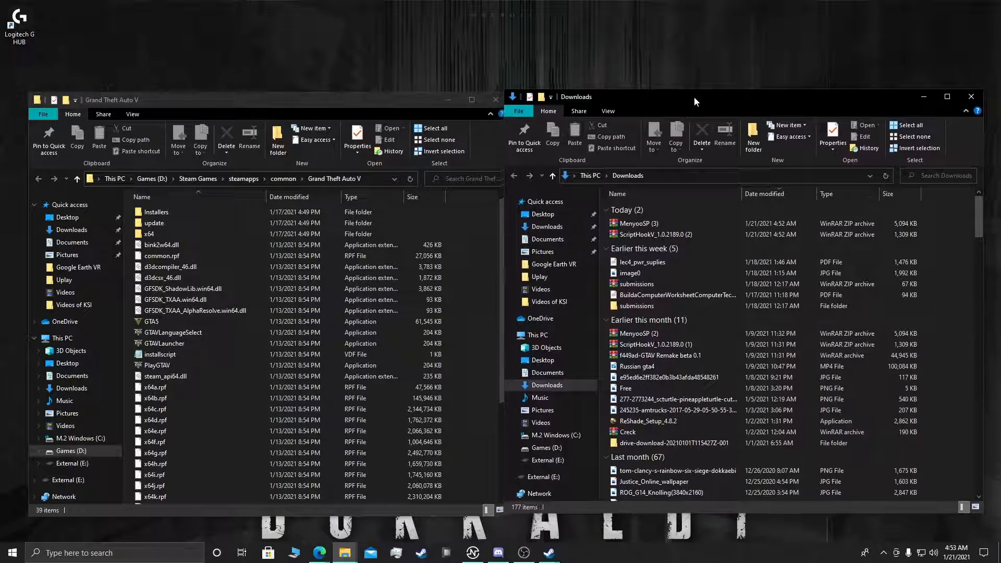
Step: Extract the ScriptHookV_1.0.2189.0 (2) and MenyooSP (3) archives each into its own folder in Downloads
{"action": "right_click", "coordinate": [703, 237]}
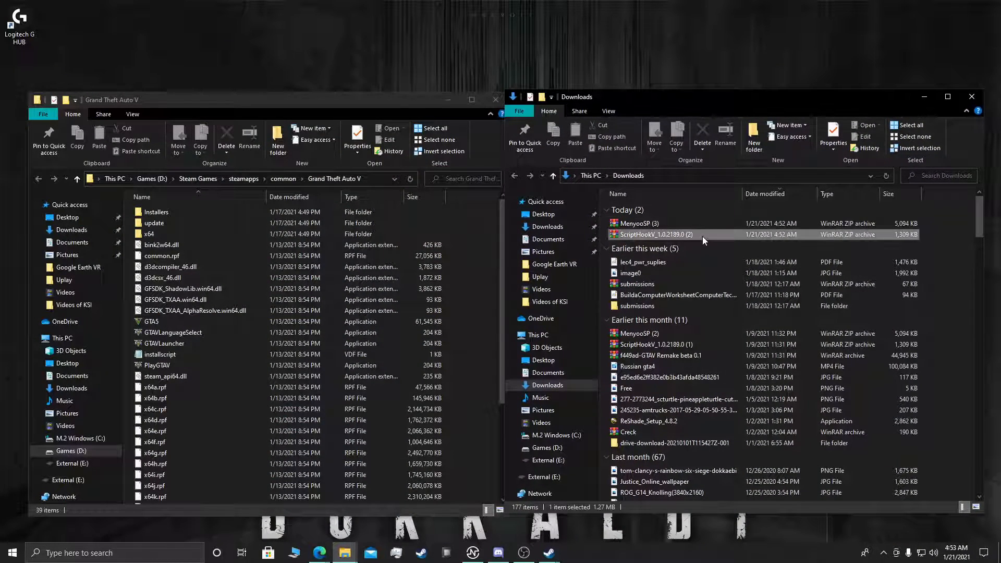
{"action": "left_click", "coordinate": [741, 303]}
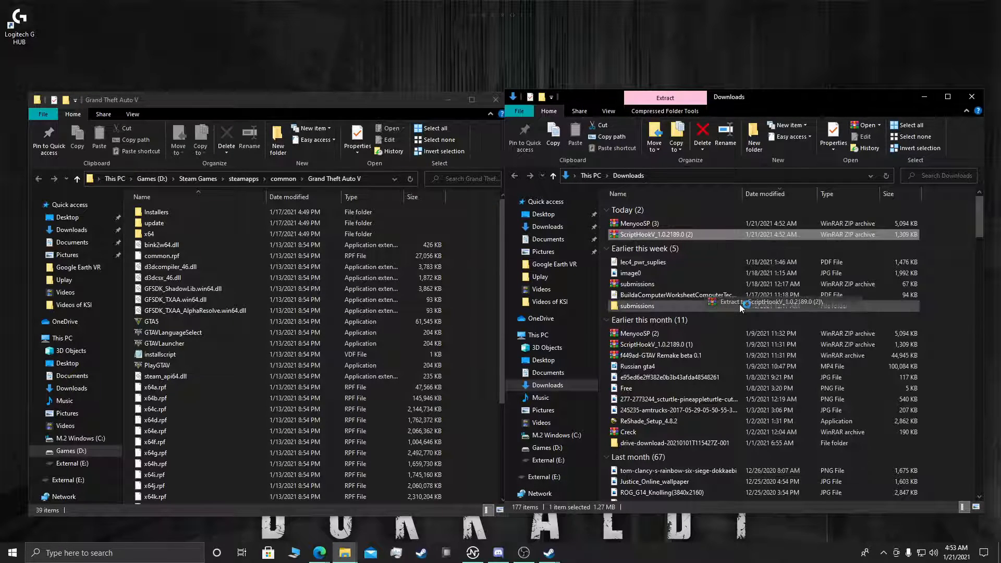
{"action": "right_click", "coordinate": [665, 222]}
{"action": "right_click", "coordinate": [664, 223]}
{"action": "left_click", "coordinate": [699, 289]}
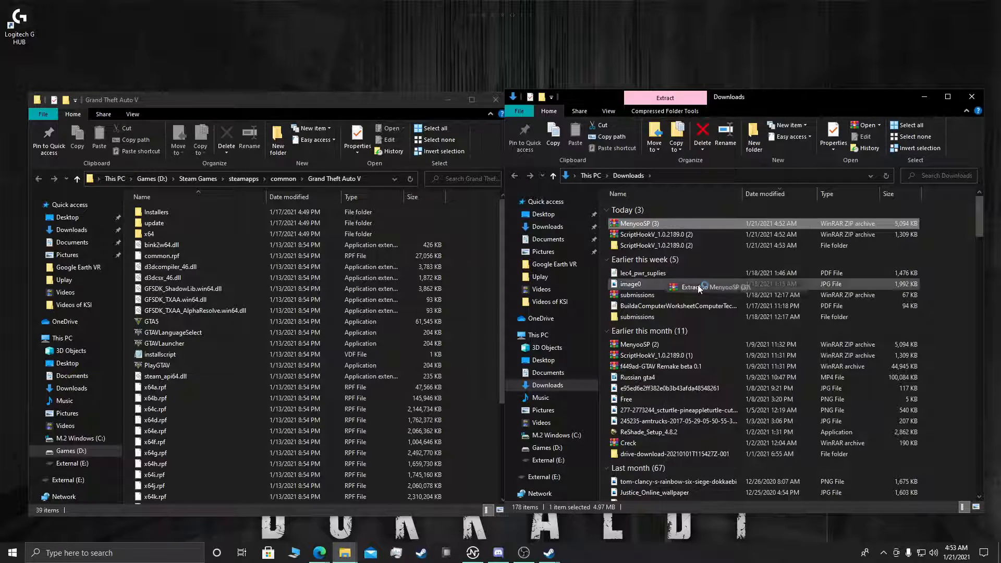
Step: Copy ScriptHookV.dll and dinput8.dll from the extracted Script Hook V bin folder into the Grand Theft Auto V folder
{"action": "double_click", "coordinate": [630, 246]}
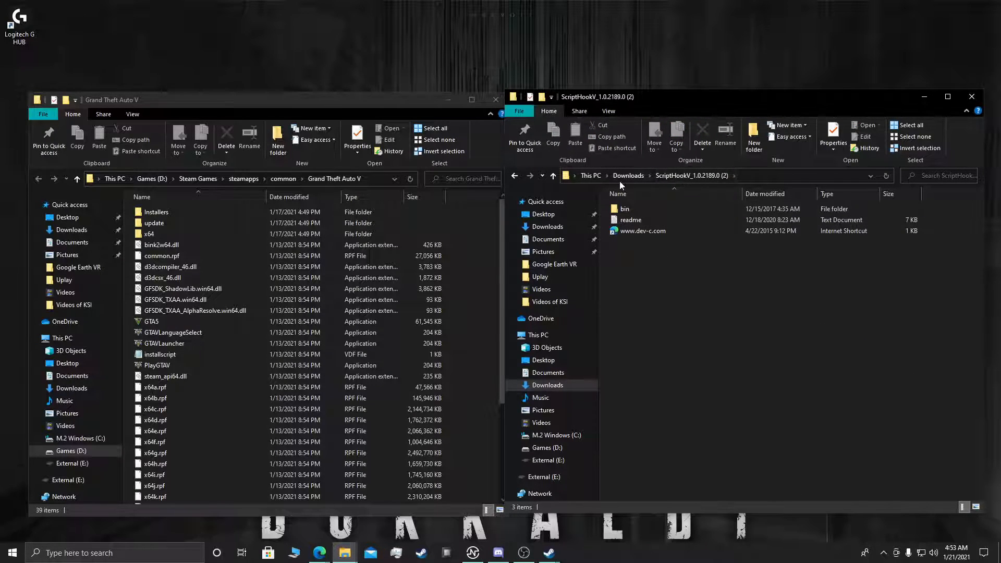
{"action": "left_click", "coordinate": [648, 209]}
{"action": "double_click", "coordinate": [648, 209]}
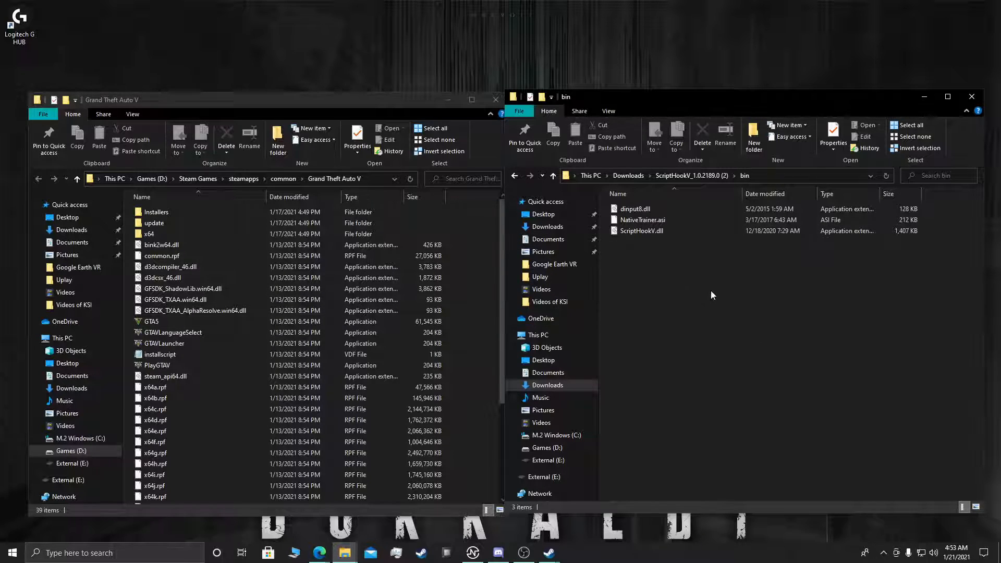
{"action": "left_click", "coordinate": [649, 230]}
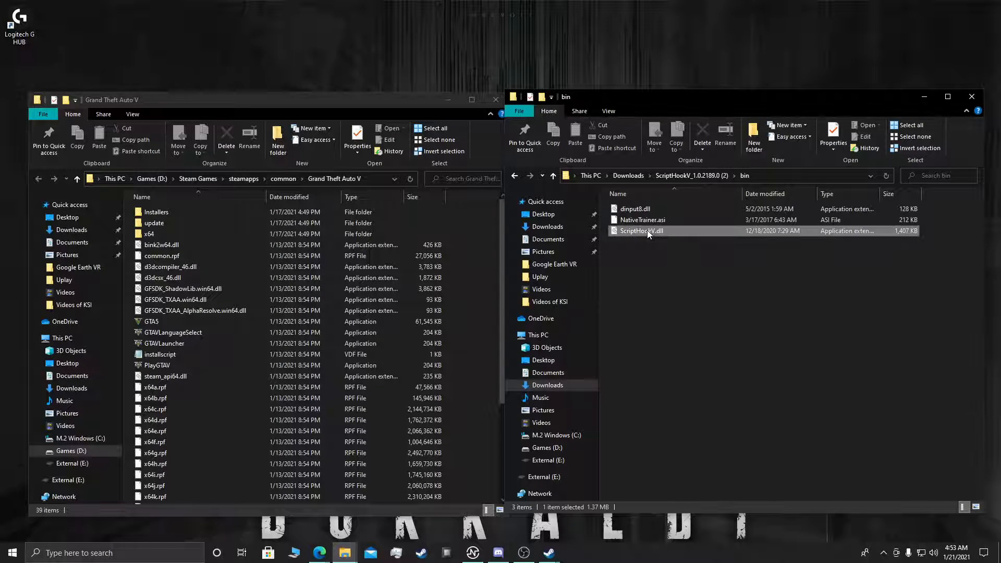
{"action": "left_click", "coordinate": [643, 209], "text": "ctrl"}
{"action": "left_click_drag", "start_coordinate": [654, 209], "coordinate": [477, 331]}
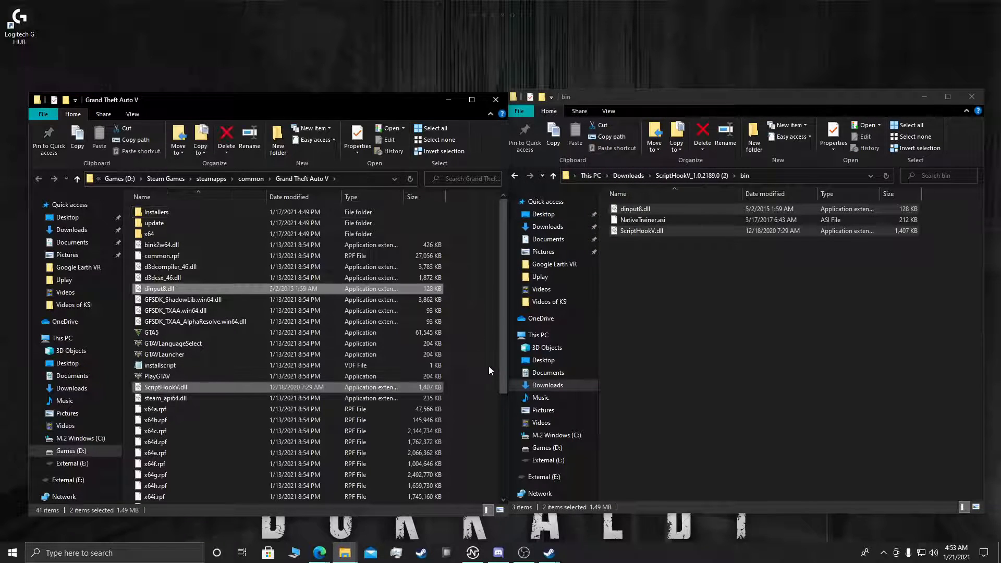
{"action": "left_click", "coordinate": [487, 366]}
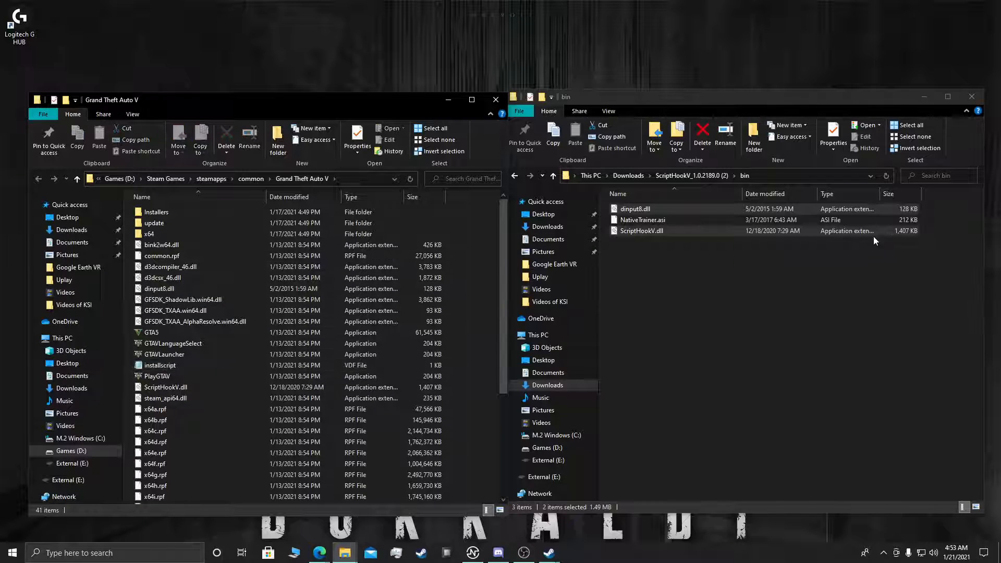
Step: Copy the menyooStuff folder and Menyoo.asi from the extracted MenyooSP (3) folder into the Grand Theft Auto V folder
{"action": "left_click", "coordinate": [628, 176]}
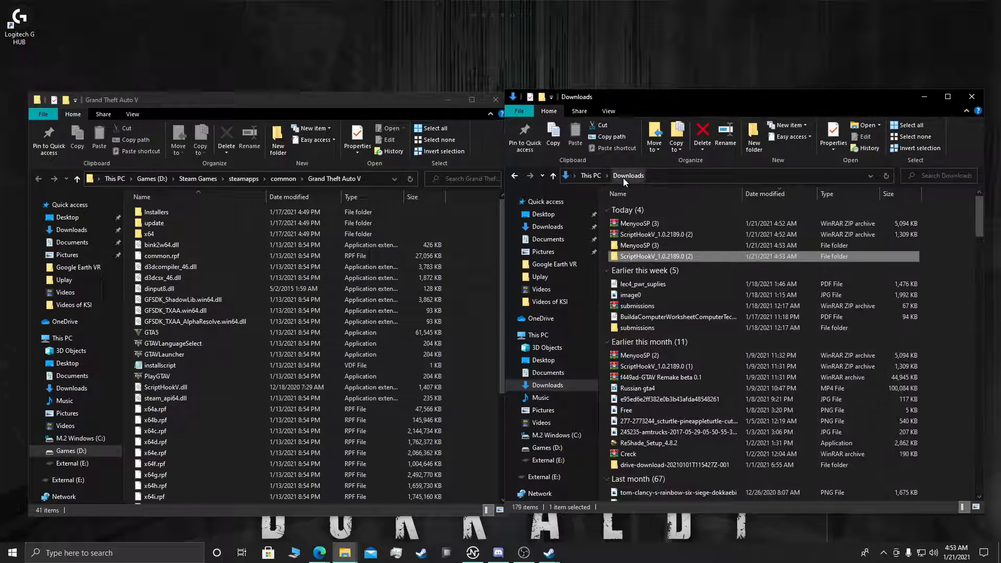
{"action": "left_click", "coordinate": [633, 247]}
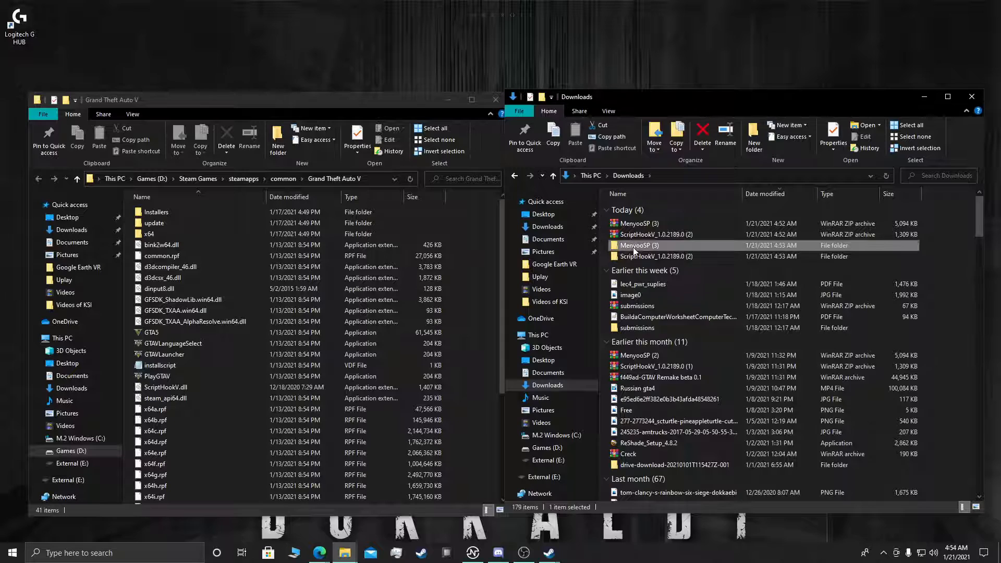
{"action": "double_click", "coordinate": [633, 247]}
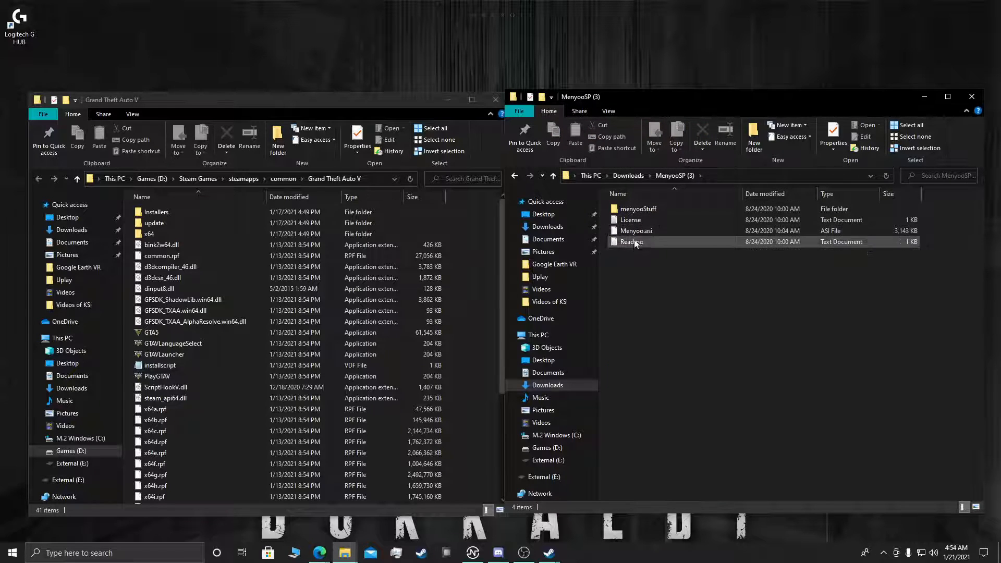
{"action": "left_click", "coordinate": [622, 231]}
{"action": "left_click", "coordinate": [625, 209], "text": "ctrl"}
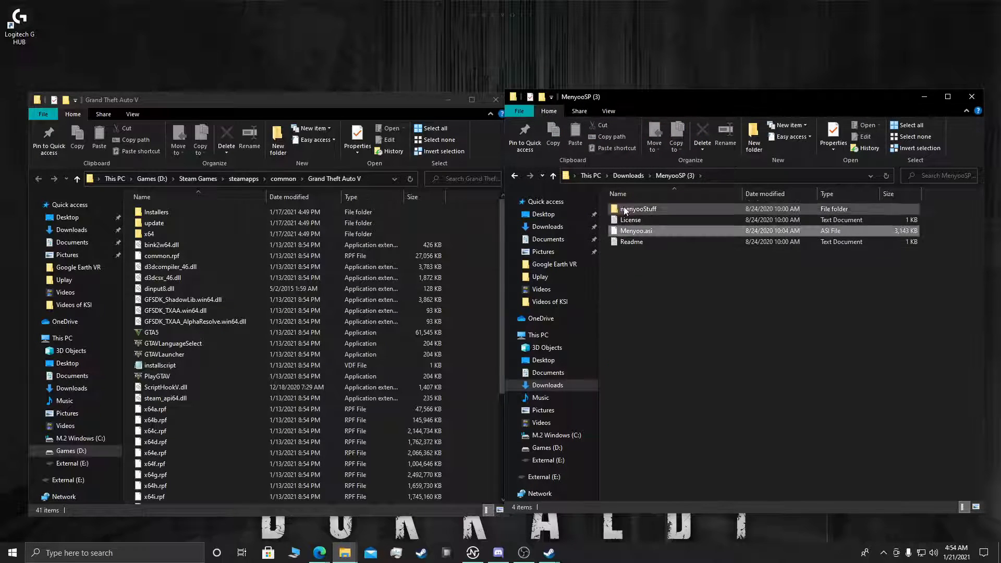
{"action": "left_click_drag", "start_coordinate": [626, 210], "coordinate": [478, 277]}
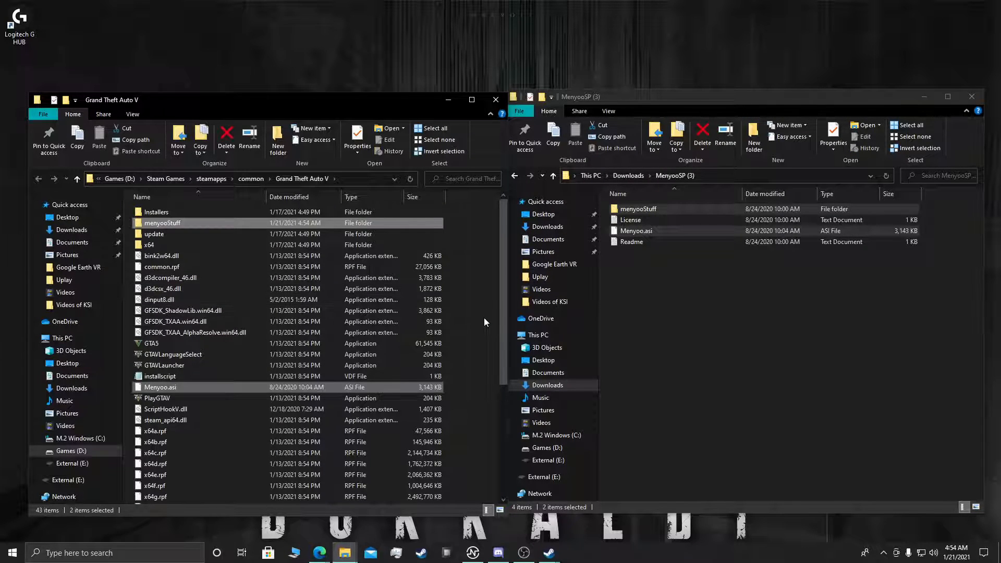
Step: Close the leftover Steam local files window and place the MenyooSP (3) folder window back beside the game folder
{"action": "double_click", "coordinate": [630, 221]}
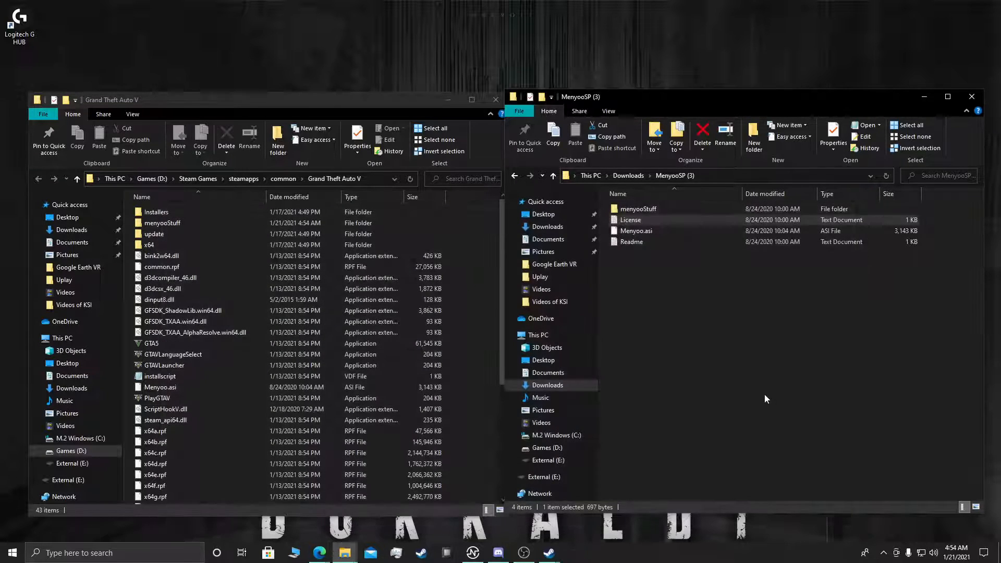
{"action": "left_click", "coordinate": [859, 203]}
{"action": "left_click_drag", "start_coordinate": [690, 97], "coordinate": [702, 157]}
{"action": "left_click", "coordinate": [713, 123]}
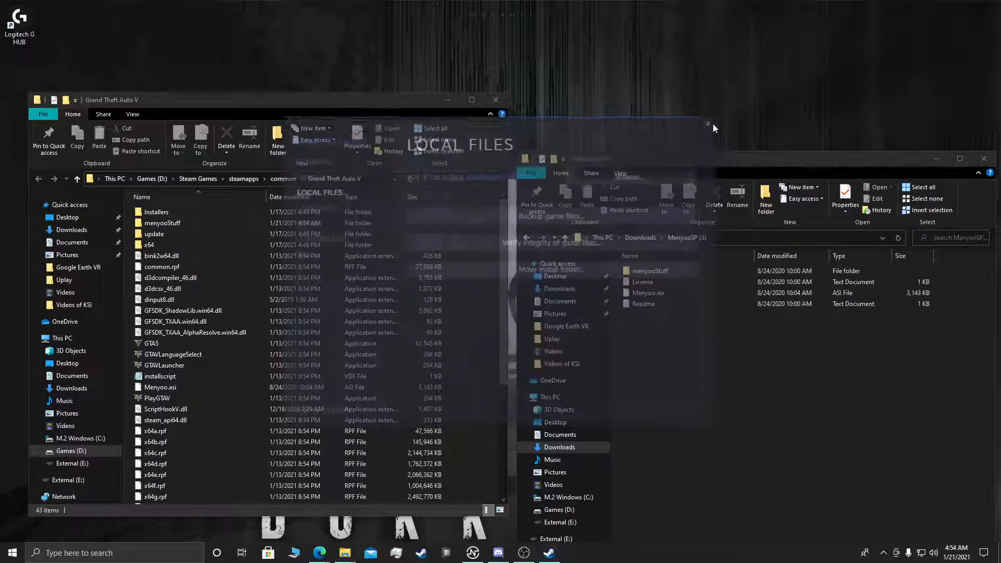
{"action": "left_click_drag", "start_coordinate": [706, 158], "coordinate": [701, 105]}
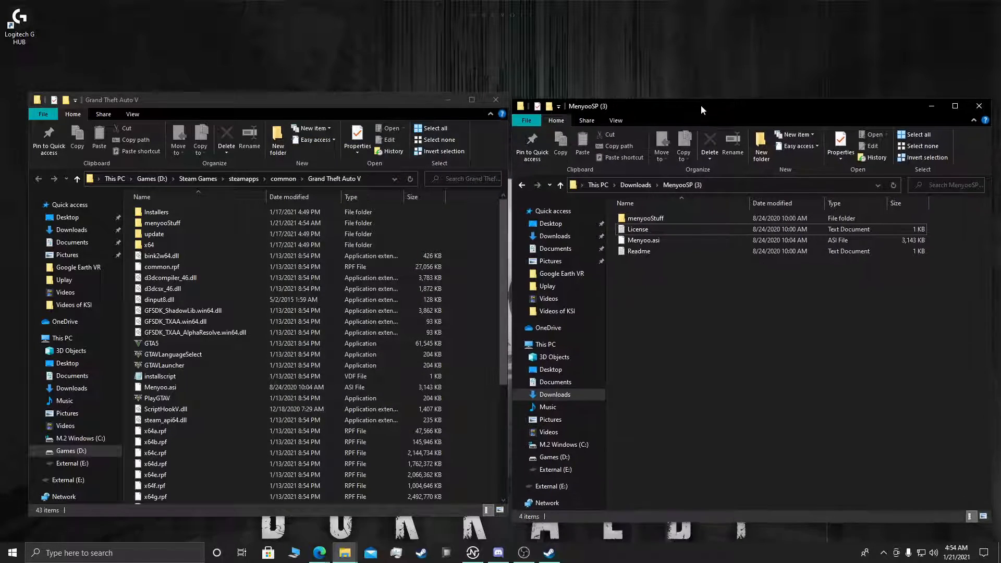
Step: Switch to Steam, launch Grand Theft Auto V and agree to check for Script Hook V updates
{"action": "left_click", "coordinate": [549, 553]}
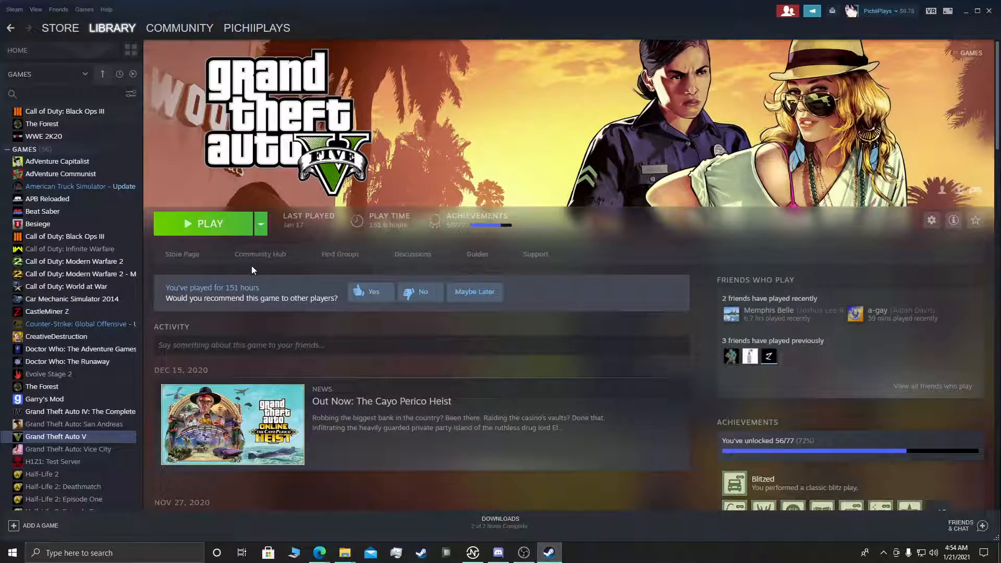
{"action": "left_click", "coordinate": [203, 225]}
{"action": "left_click", "coordinate": [507, 305]}
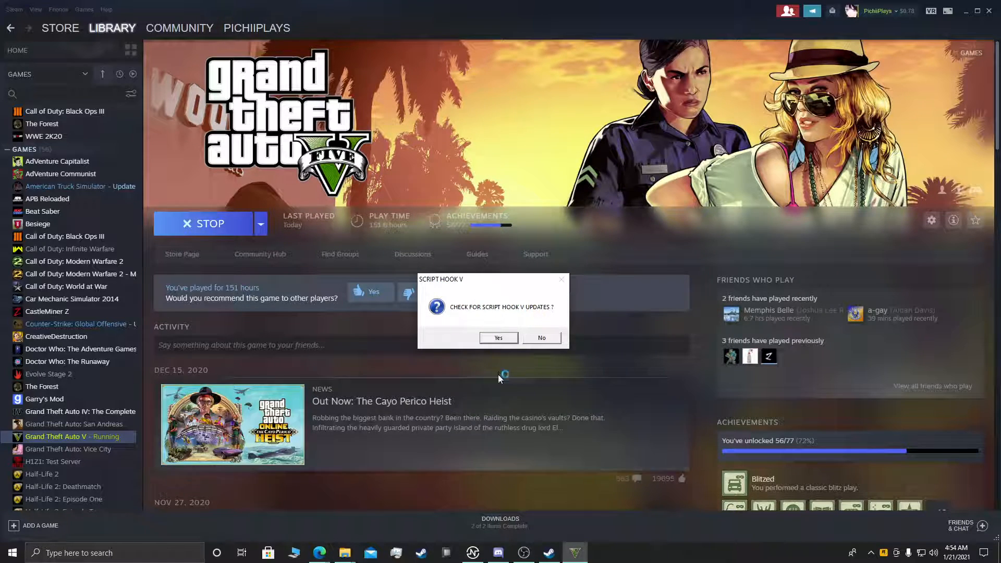
{"action": "left_click", "coordinate": [508, 337]}
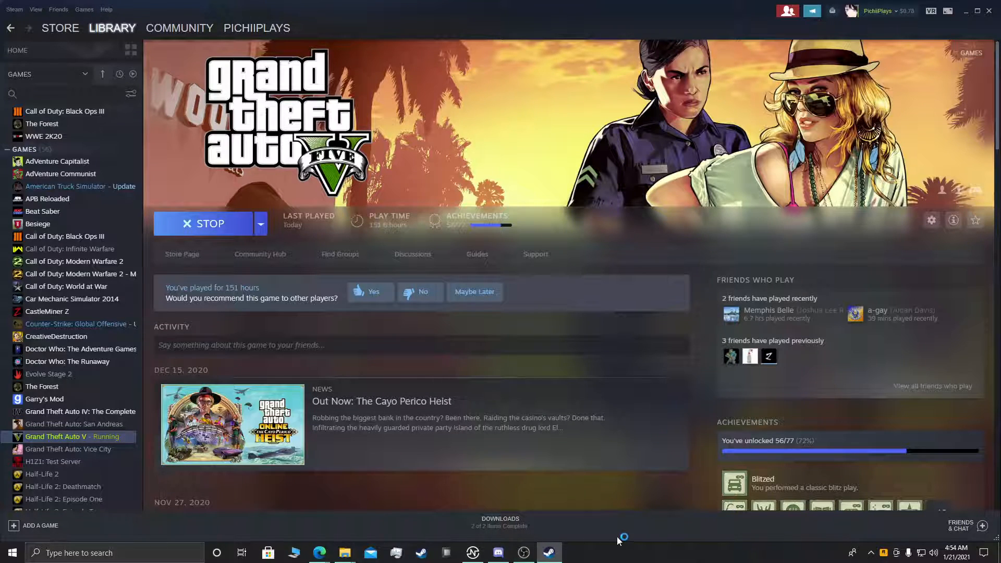
Step: Open the Rockstar Games Launcher that is running in the background to check on the game launch
{"action": "left_click", "coordinate": [871, 554]}
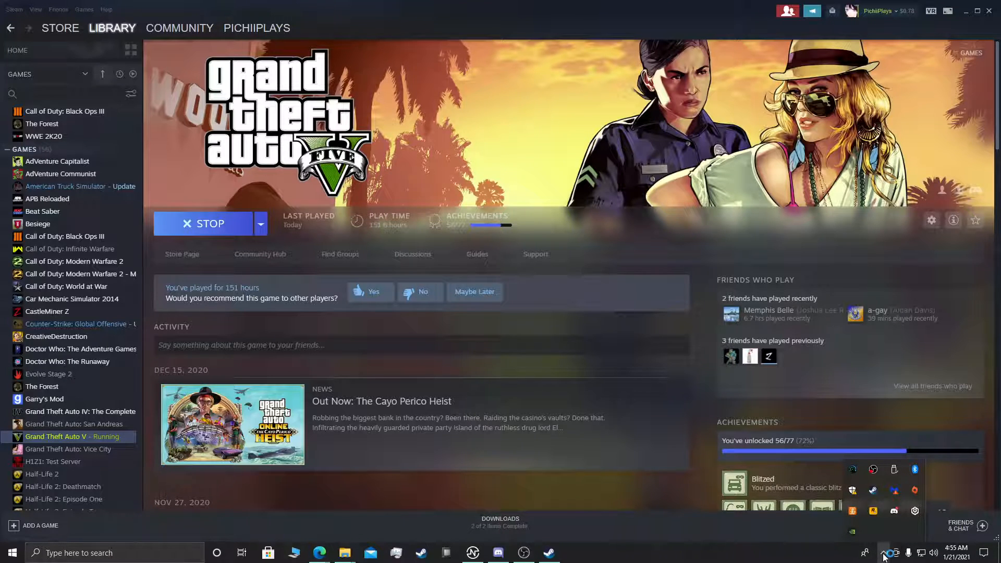
{"action": "left_click", "coordinate": [882, 553]}
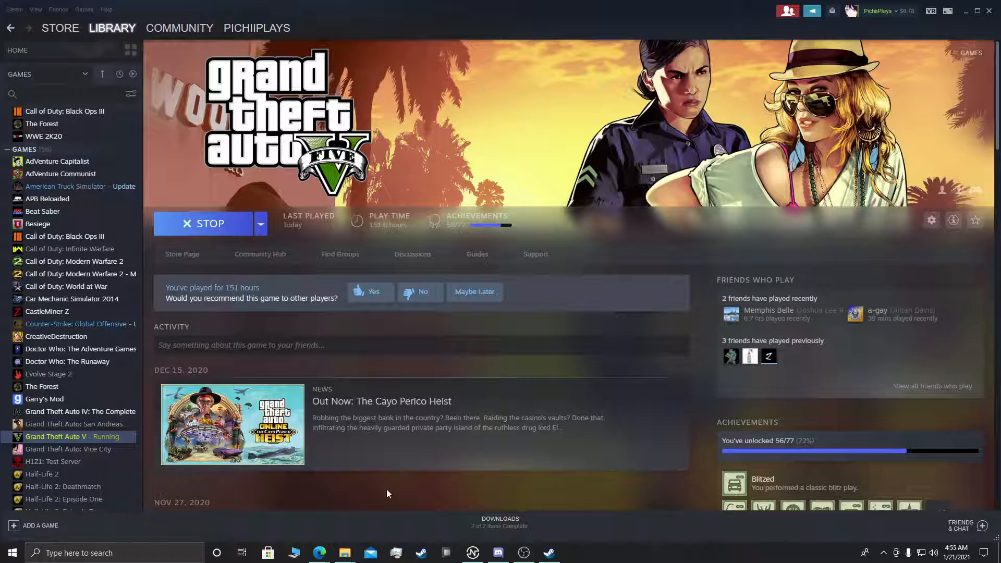
{"action": "left_click", "coordinate": [497, 554]}
{"action": "left_click", "coordinate": [884, 554]}
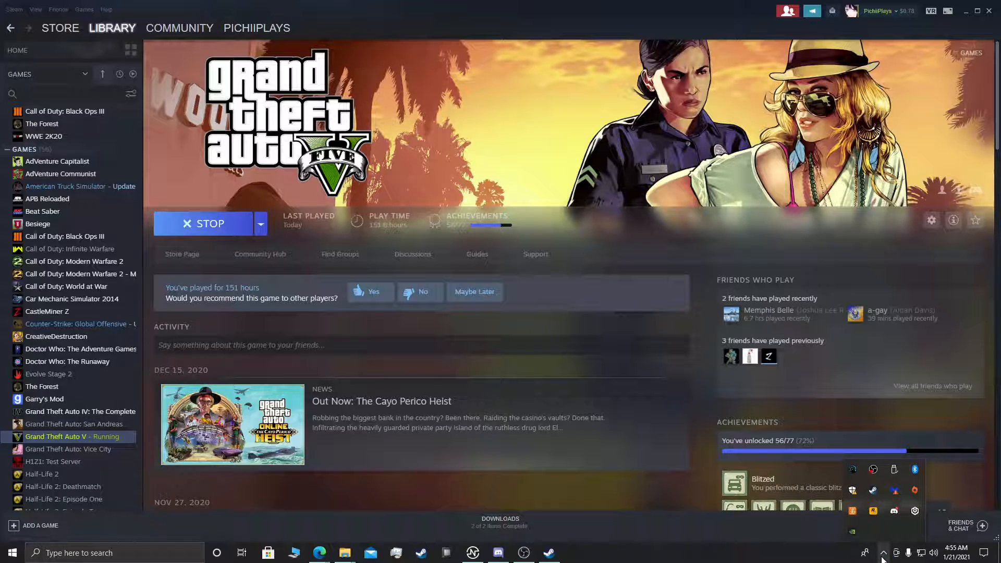
{"action": "left_click", "coordinate": [874, 512]}
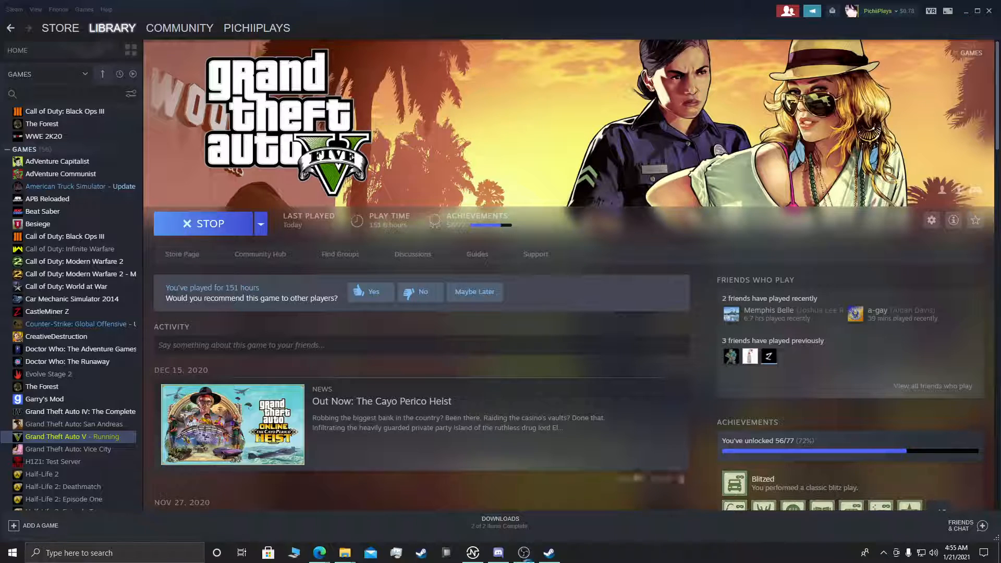
Step: Switch to Edge, reopen the Script Hook V page through the site's GTA V section and check its supported patches
{"action": "mouse_move", "coordinate": [319, 553]}
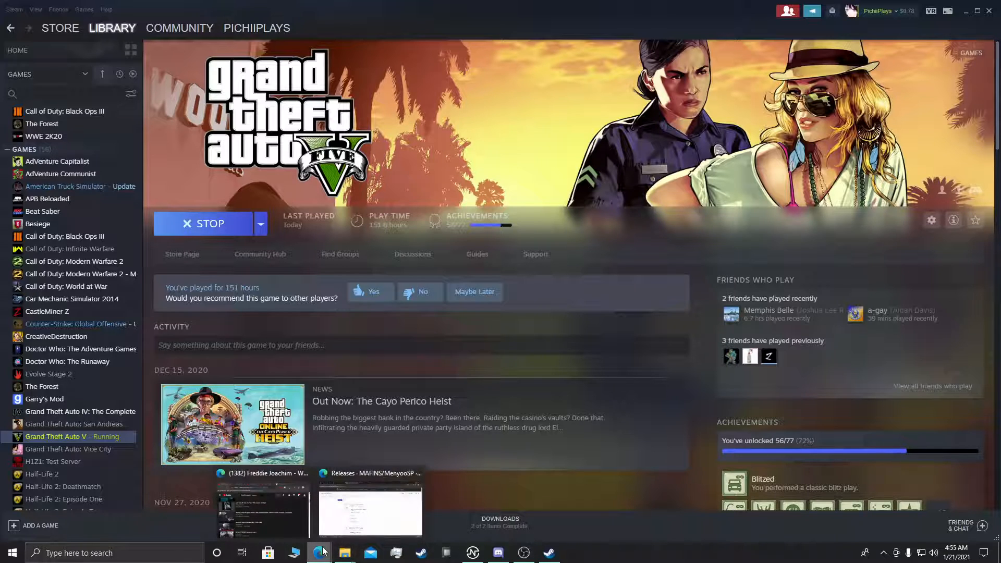
{"action": "left_click", "coordinate": [348, 524]}
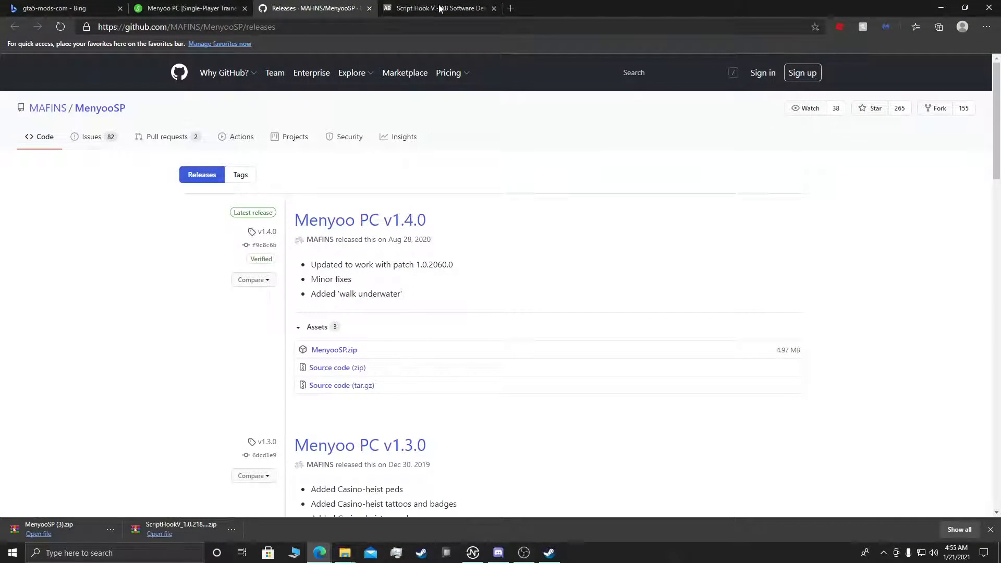
{"action": "left_click", "coordinate": [442, 6]}
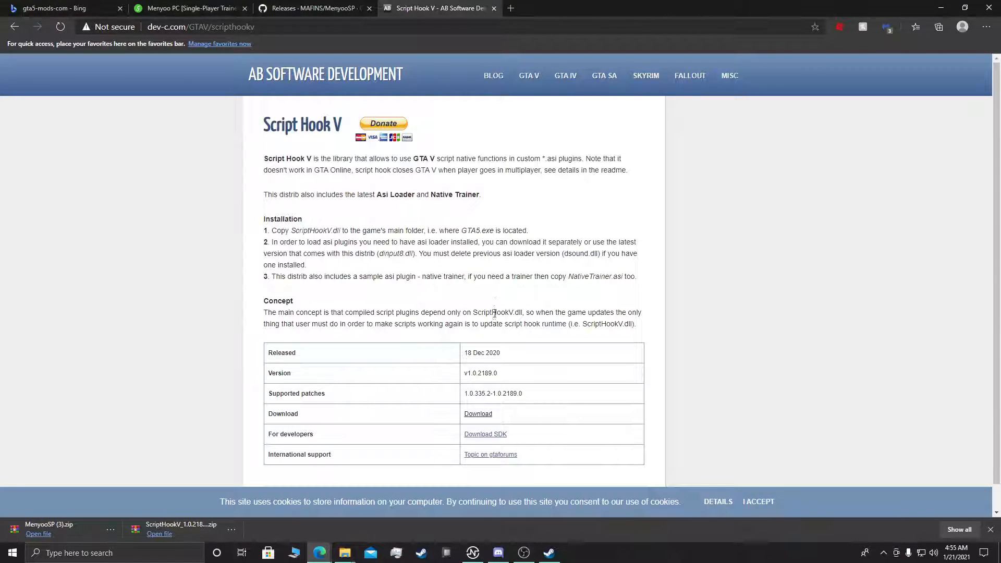
{"action": "scroll", "coordinate": [485, 353], "scroll_direction": "down", "scroll_amount": 1}
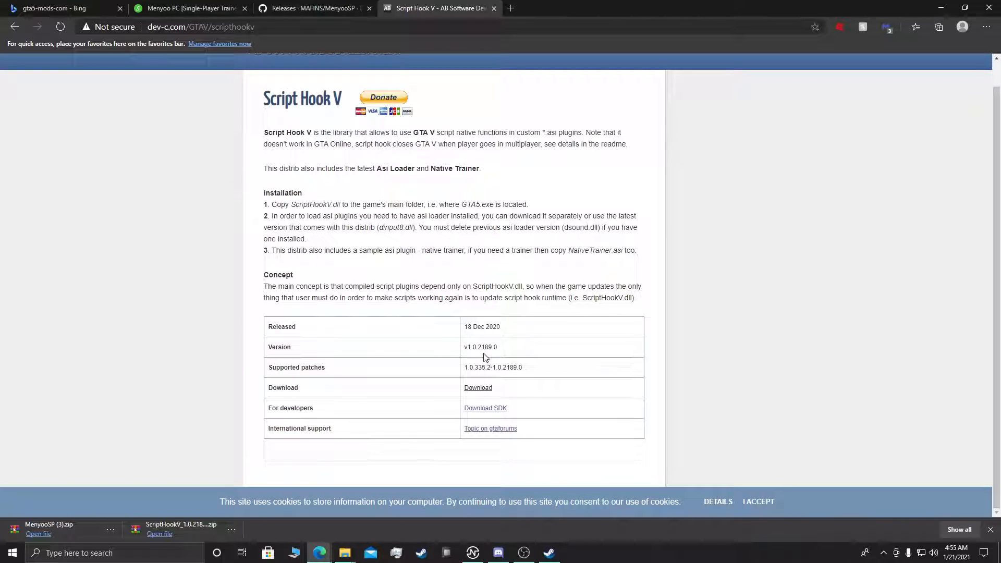
{"action": "scroll", "coordinate": [486, 358], "scroll_direction": "up", "scroll_amount": 1}
{"action": "left_click", "coordinate": [528, 76]}
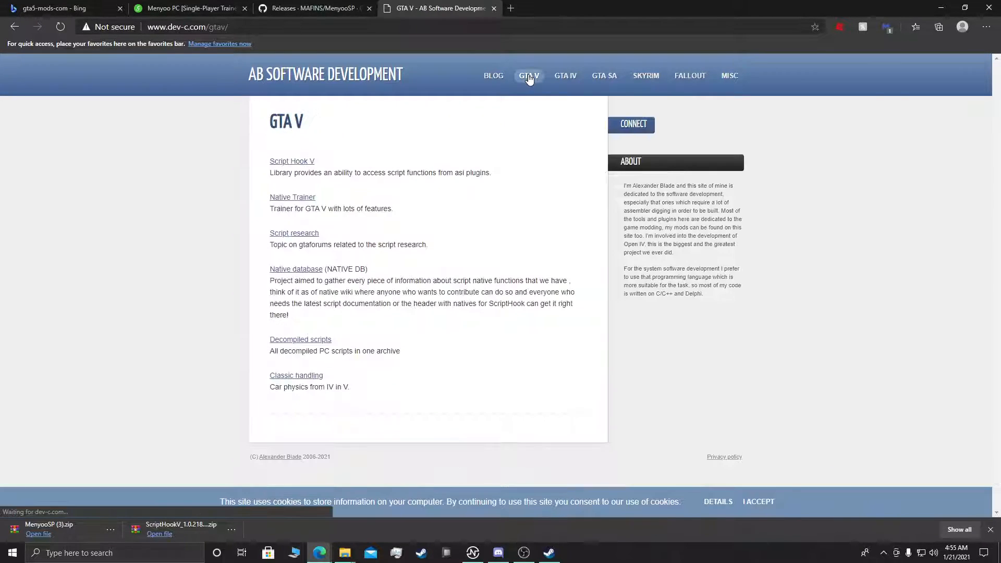
{"action": "left_click", "coordinate": [295, 162]}
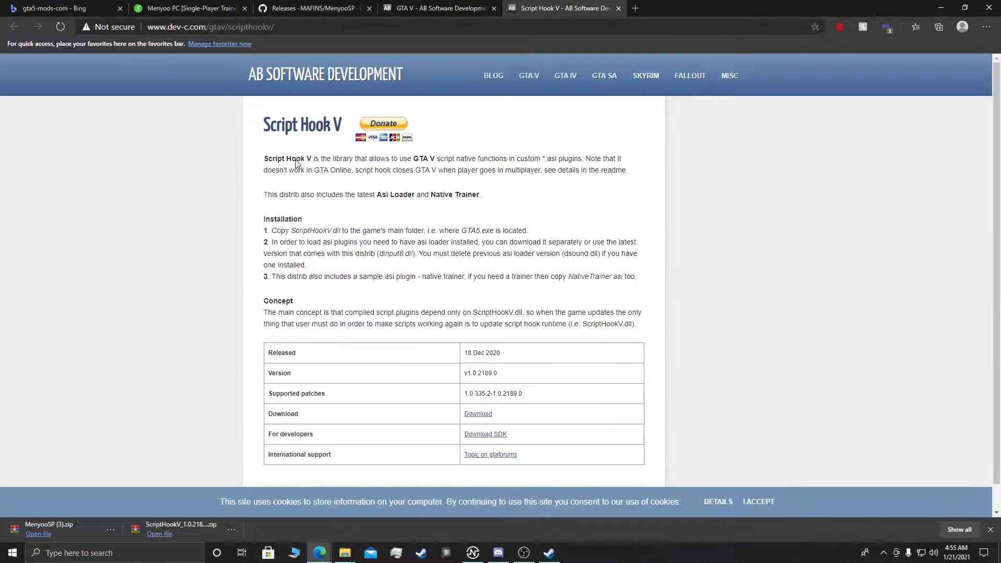
{"action": "left_click_drag", "start_coordinate": [468, 393], "coordinate": [531, 399]}
{"action": "left_click", "coordinate": [558, 395]}
Step: Quit the Rockstar Games Launcher running in the background
{"action": "left_click", "coordinate": [550, 554]}
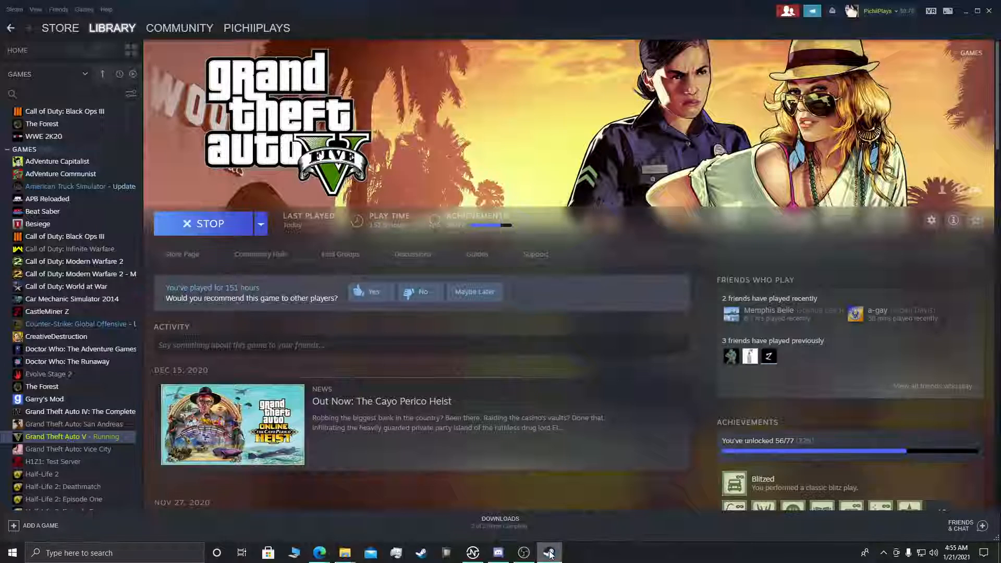
{"action": "left_click", "coordinate": [549, 554]}
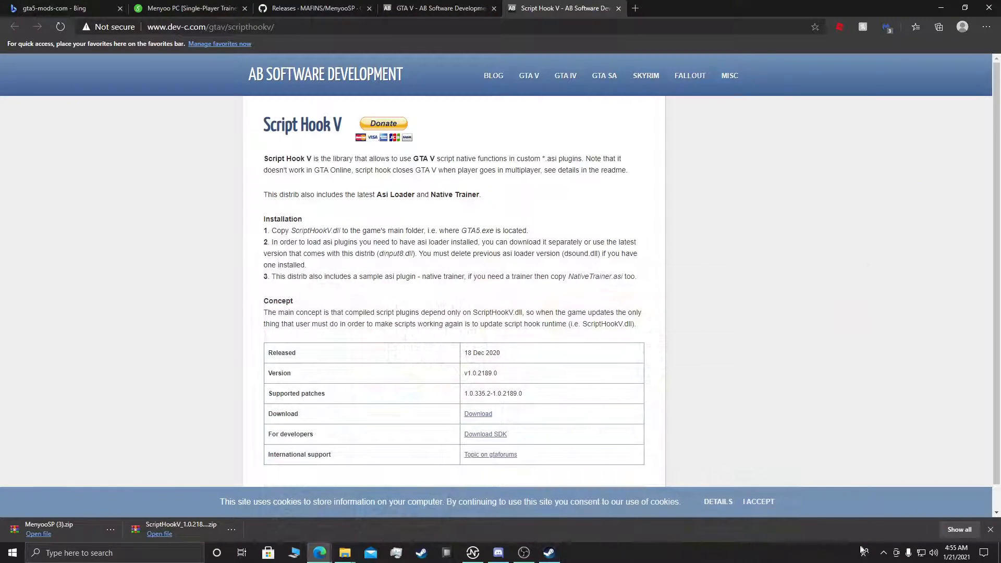
{"action": "left_click", "coordinate": [884, 553]}
{"action": "right_click", "coordinate": [881, 515]}
{"action": "left_click", "coordinate": [908, 503]}
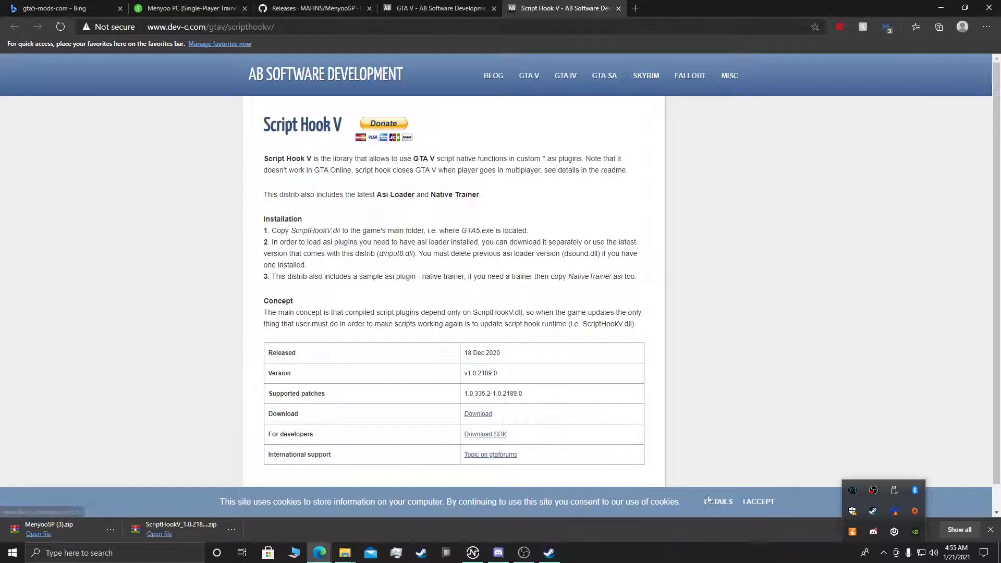
{"action": "left_click", "coordinate": [707, 476]}
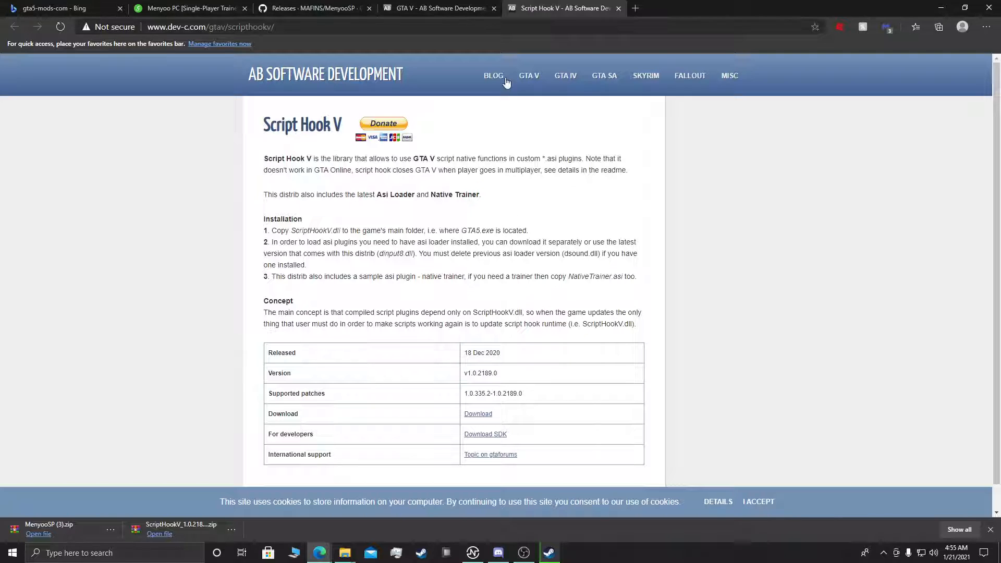
Step: Return to the GTA5-Mods site and search its mods for scripthookv
{"action": "left_click", "coordinate": [412, 8]}
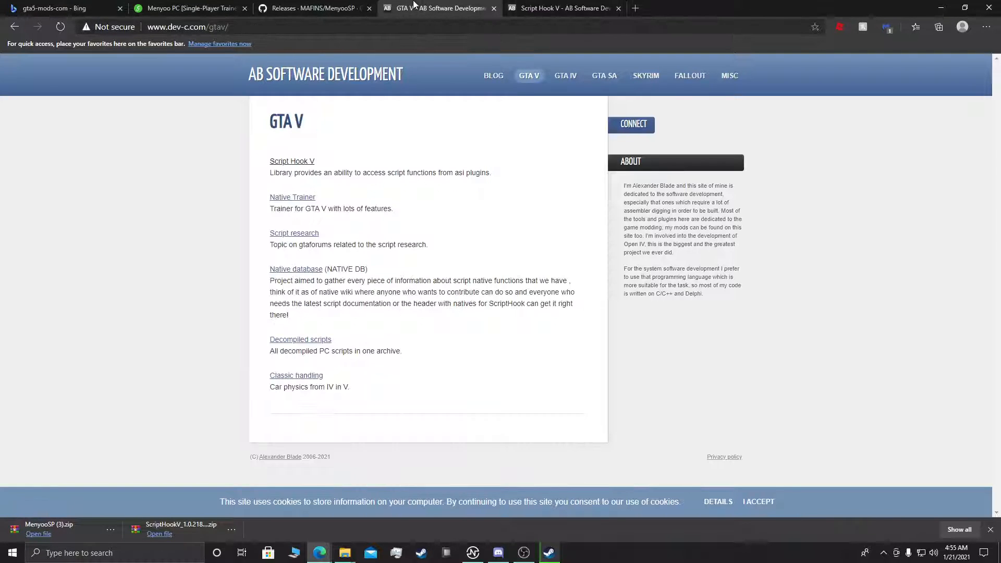
{"action": "left_click", "coordinate": [313, 7]}
{"action": "left_click", "coordinate": [204, 8]}
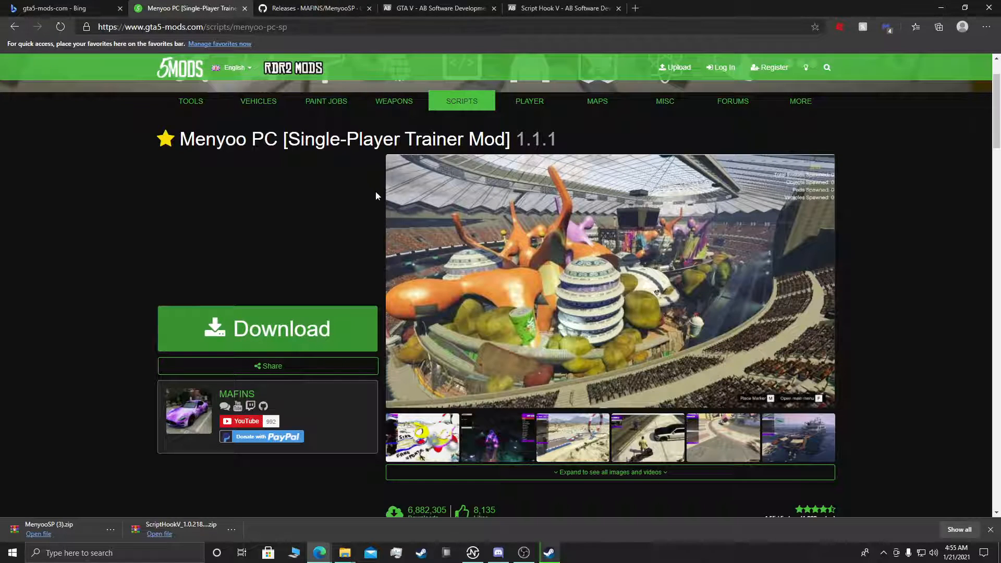
{"action": "scroll", "coordinate": [469, 209], "scroll_direction": "up", "scroll_amount": 2}
{"action": "left_click", "coordinate": [826, 68]}
{"action": "type", "text": "s"}
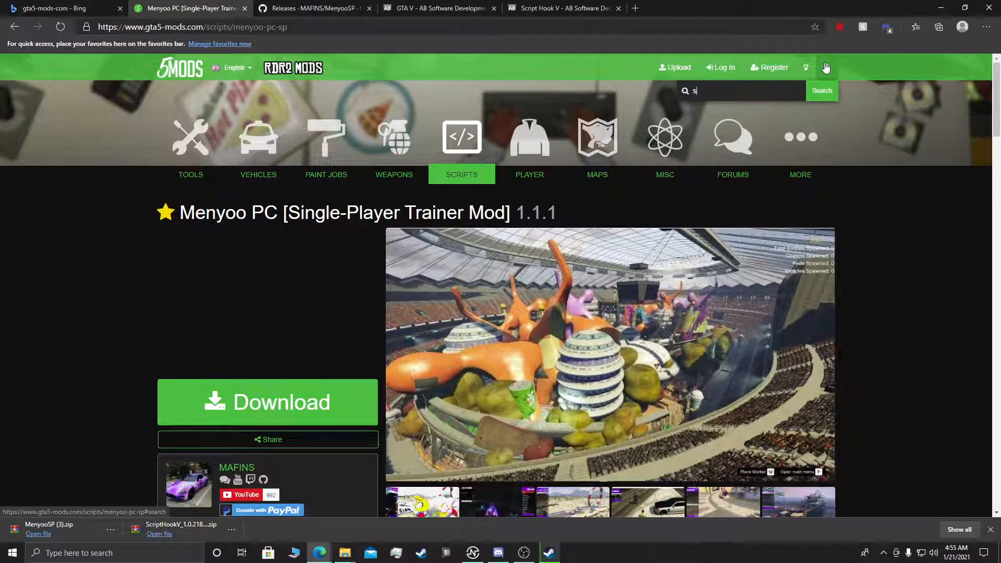
{"action": "type", "text": "cripthookv"}
{"action": "key", "text": "Return"}
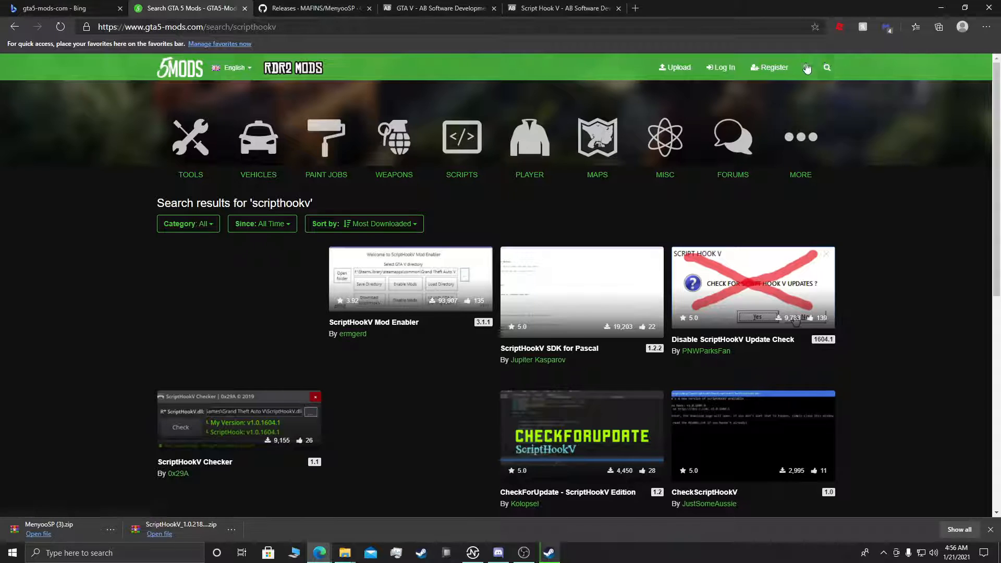
Step: Look through the search results and view the Disable ScriptHookV Update Check mod page
{"action": "scroll", "coordinate": [772, 449], "scroll_direction": "down", "scroll_amount": 3}
{"action": "scroll", "coordinate": [724, 438], "scroll_direction": "up", "scroll_amount": 3}
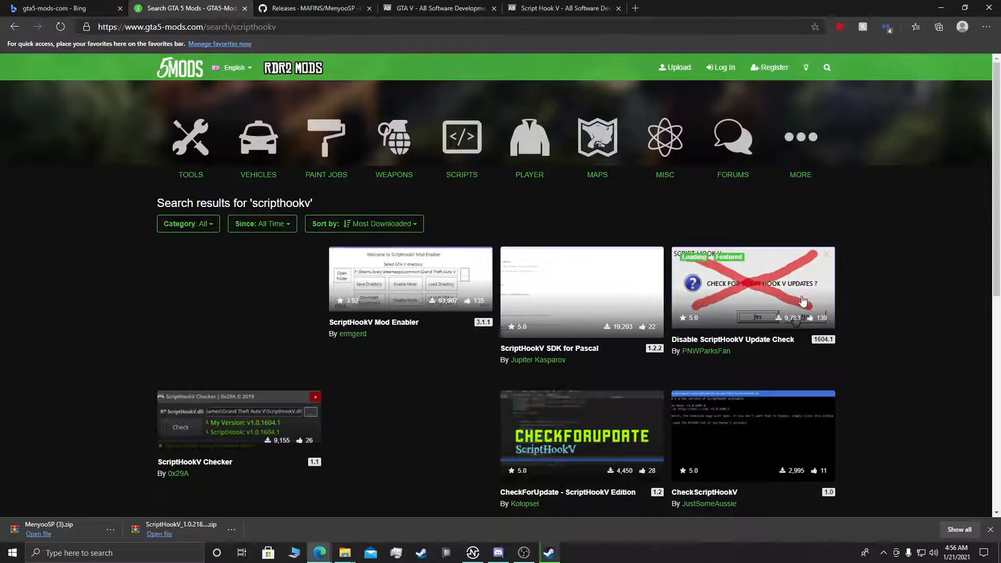
{"action": "left_click", "coordinate": [763, 291]}
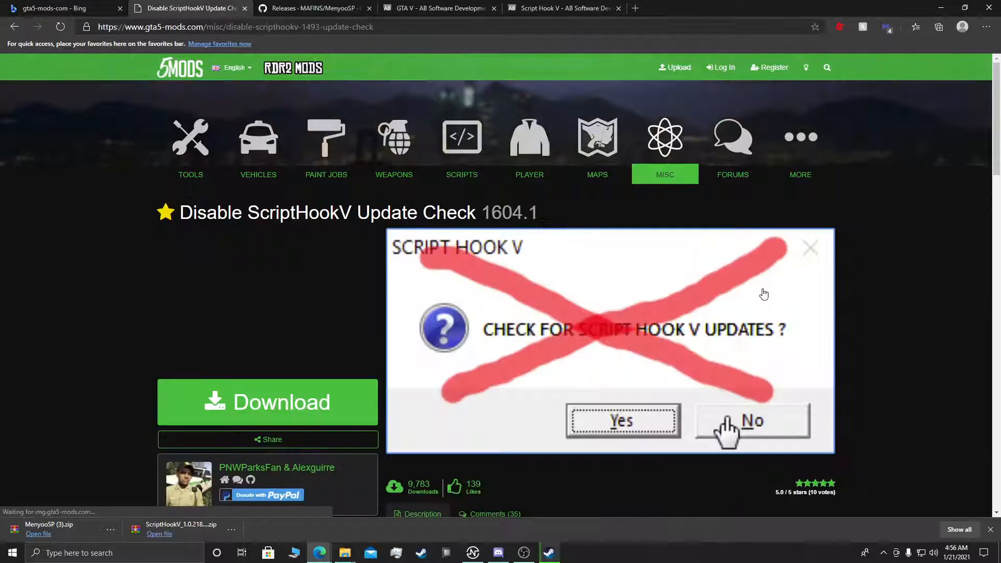
{"action": "scroll", "coordinate": [763, 289], "scroll_direction": "down", "scroll_amount": 2}
{"action": "scroll", "coordinate": [329, 267], "scroll_direction": "up", "scroll_amount": 4}
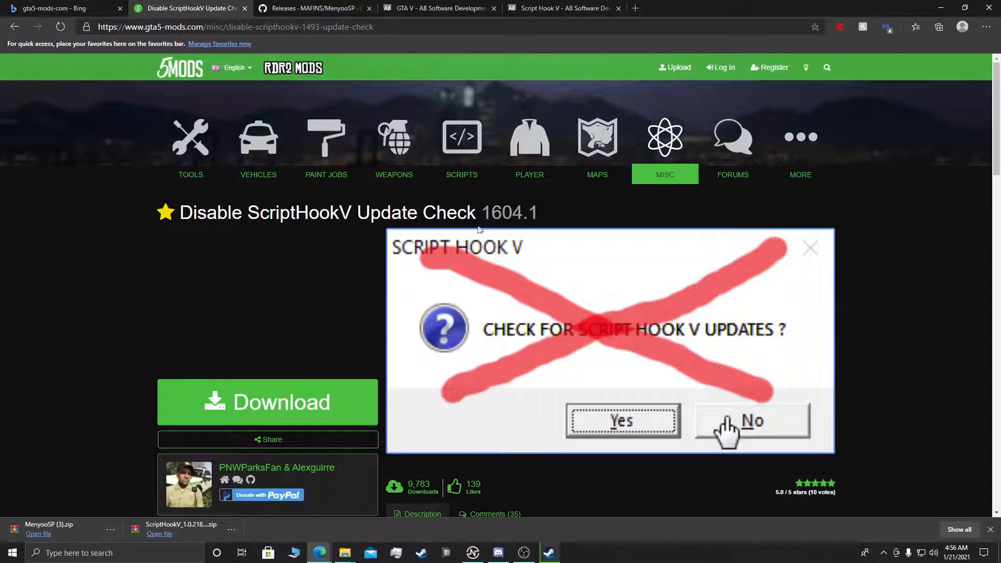
Step: Browse the site's Misc and Scripts mod categories
{"action": "left_click", "coordinate": [670, 153]}
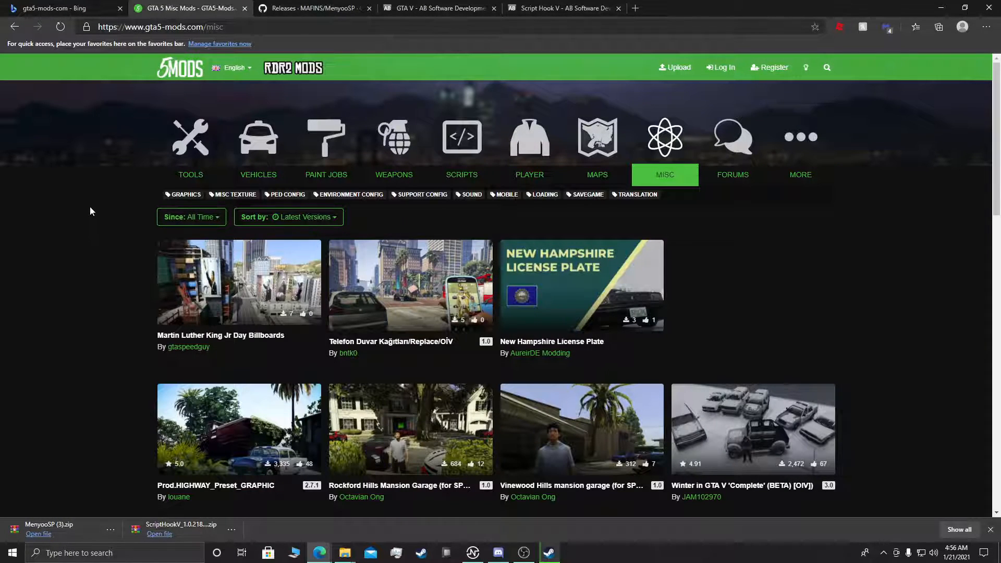
{"action": "left_click", "coordinate": [447, 154]}
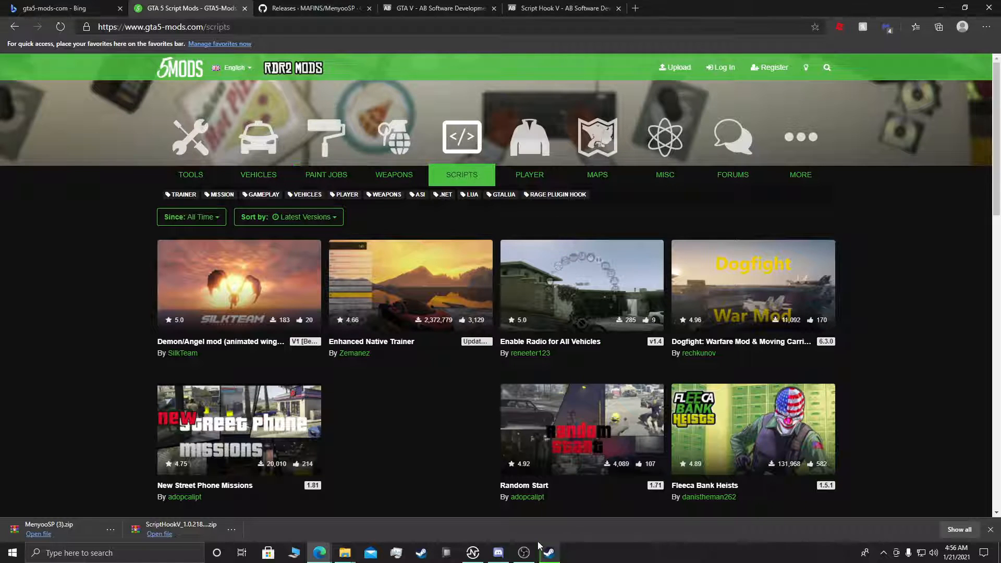
{"action": "left_click", "coordinate": [549, 556]}
{"action": "left_click", "coordinate": [548, 557]}
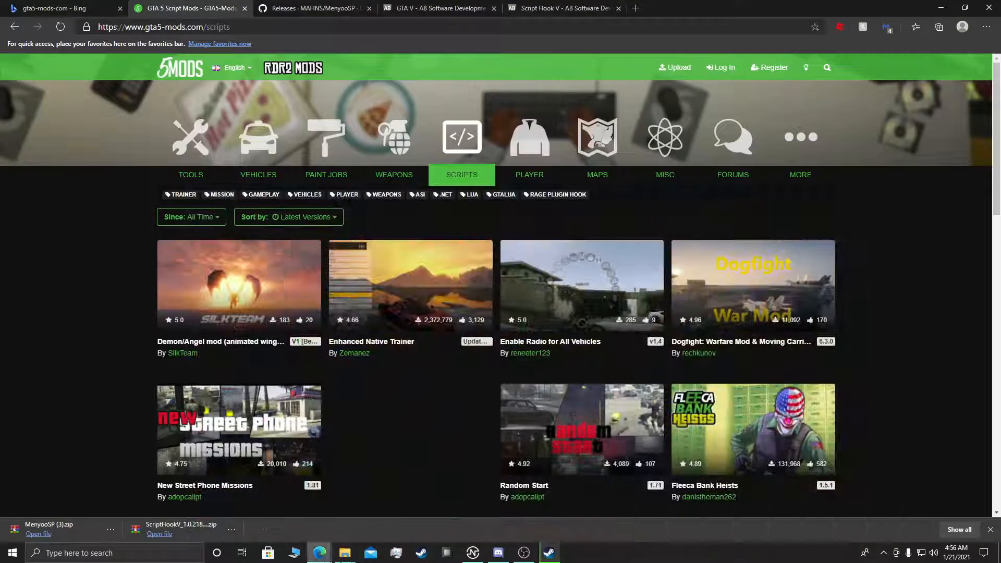
Step: Switch to File Explorer, close the MenyooSP (3) folder window and bring the Grand Theft Auto V folder window into the middle of the desktop
{"action": "mouse_move", "coordinate": [345, 552]}
{"action": "left_click", "coordinate": [412, 501]}
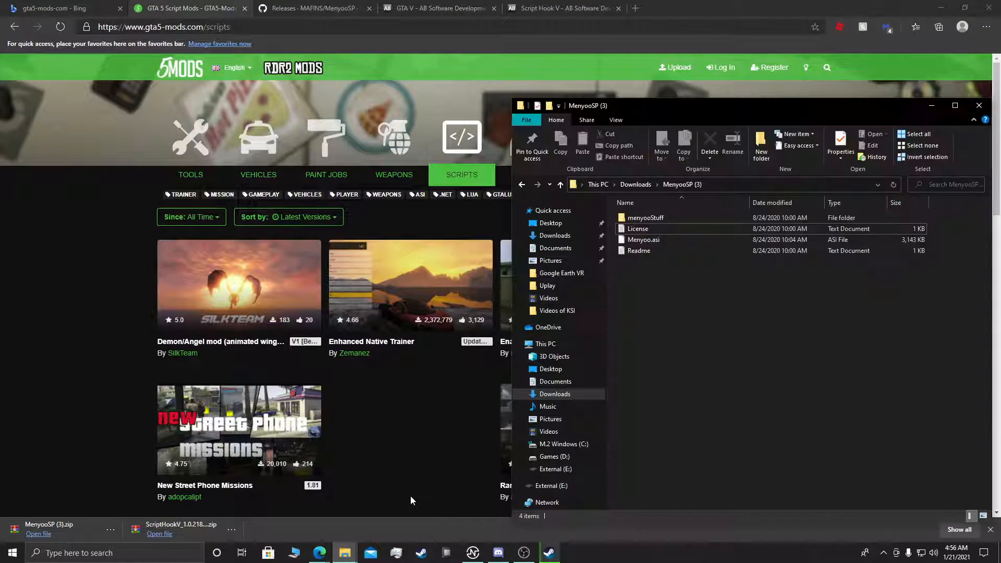
{"action": "left_click", "coordinate": [979, 106]}
{"action": "left_click", "coordinate": [344, 553]}
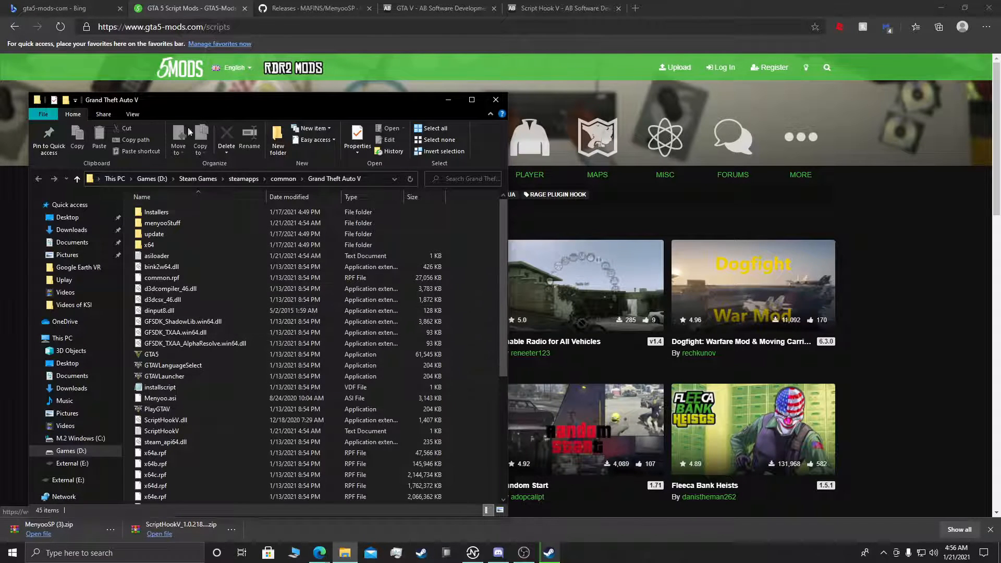
{"action": "left_click_drag", "start_coordinate": [249, 100], "coordinate": [434, 98]}
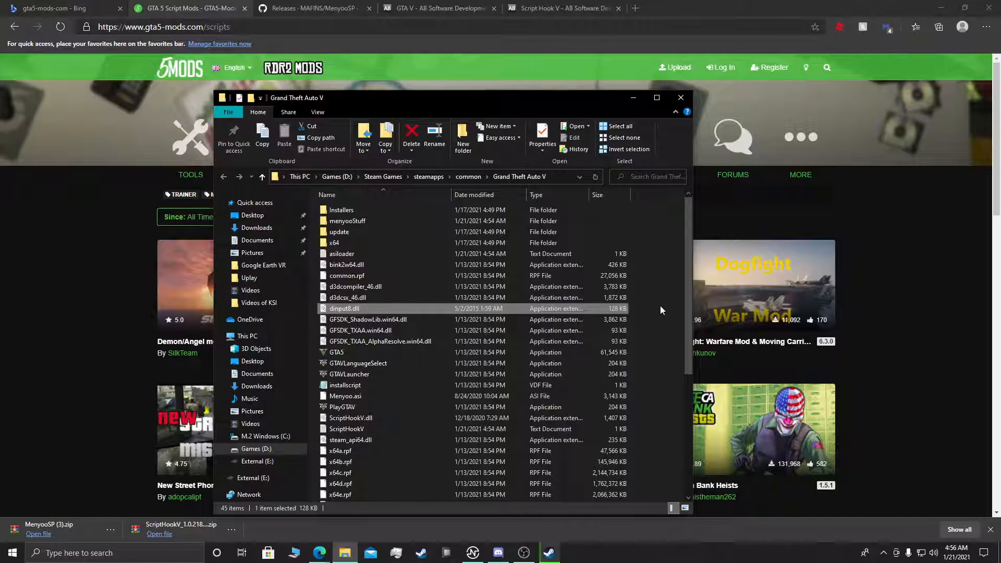
Step: Delete dinput8.dll, Menyoo.asi, ScriptHookV.dll and the ScriptHookV text file from the Grand Theft Auto V folder
{"action": "left_click", "coordinate": [339, 308]}
{"action": "left_click", "coordinate": [380, 418], "text": "ctrl"}
{"action": "left_click", "coordinate": [376, 429], "text": "ctrl"}
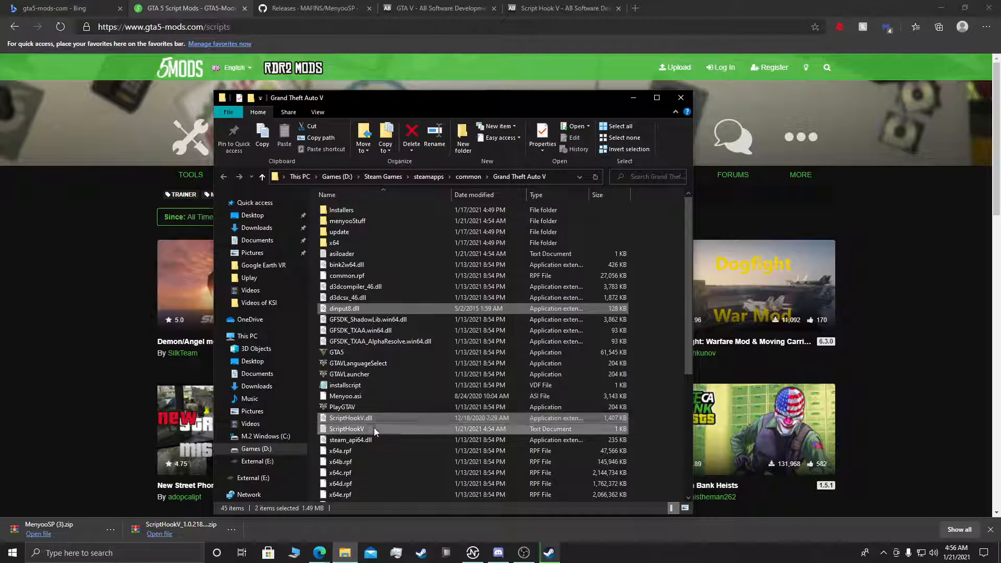
{"action": "left_click", "coordinate": [364, 396], "text": "ctrl"}
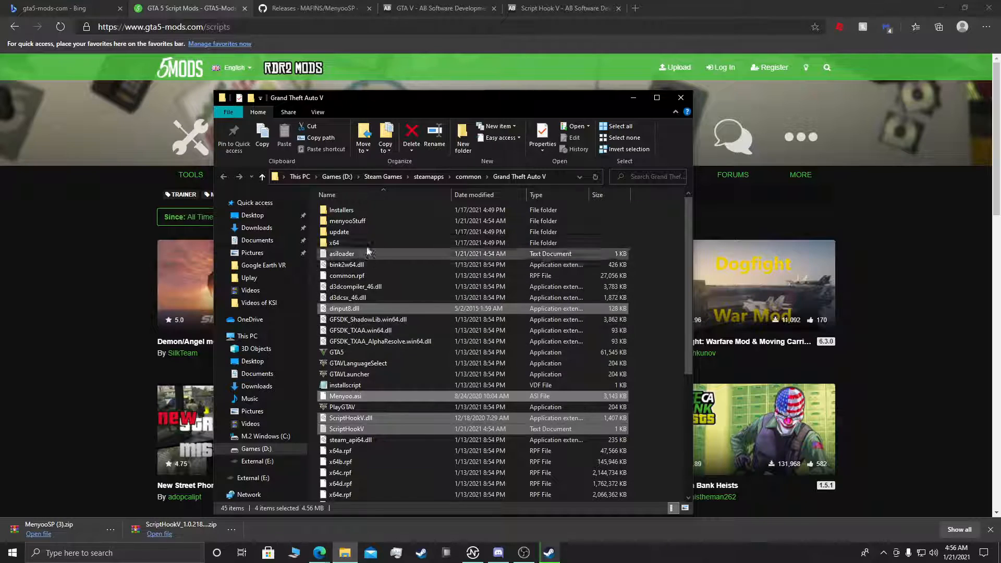
{"action": "right_click", "coordinate": [364, 396]}
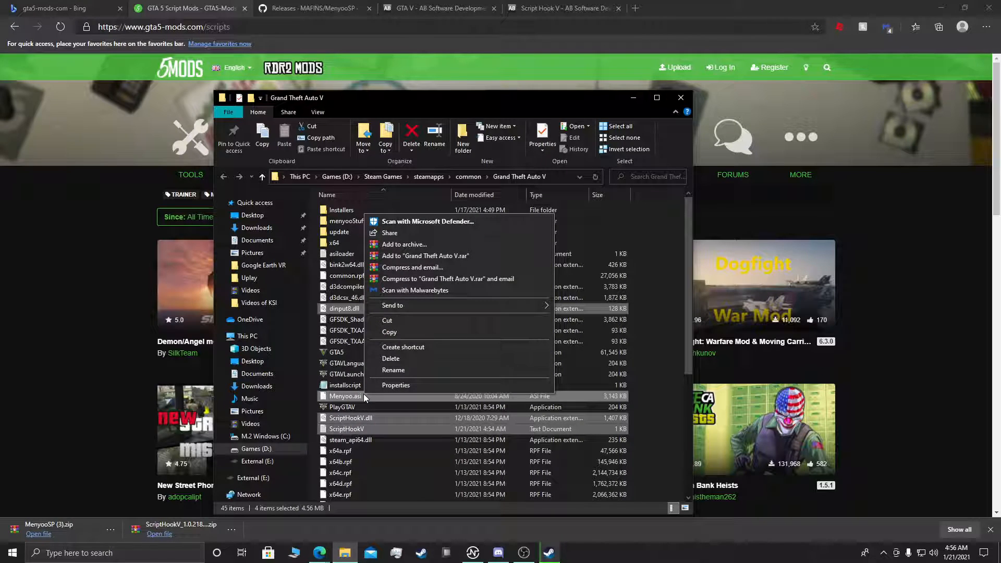
{"action": "left_click", "coordinate": [388, 365]}
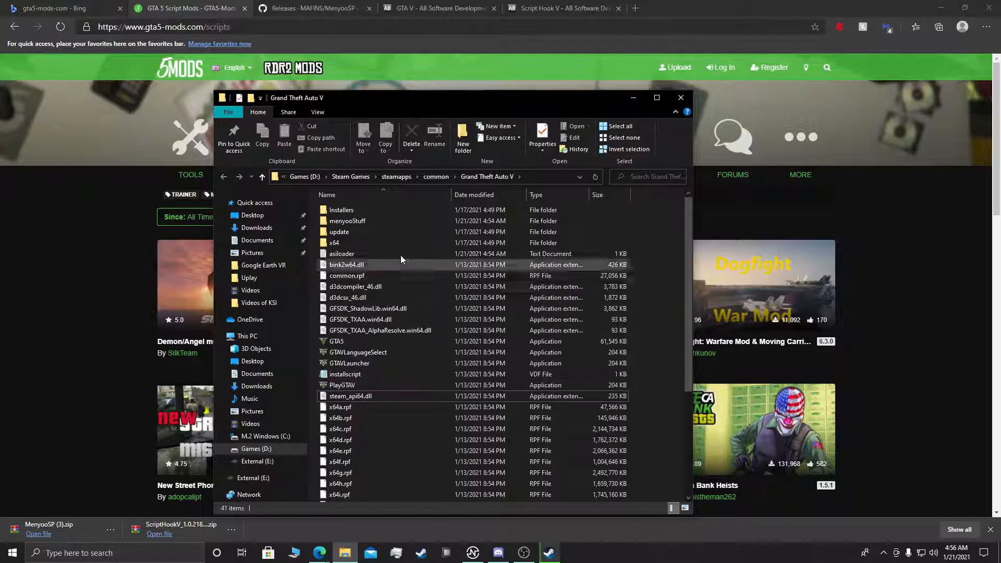
Step: Delete the menyooStuff folder, check the remaining game files and move the folder window aside
{"action": "right_click", "coordinate": [355, 221]}
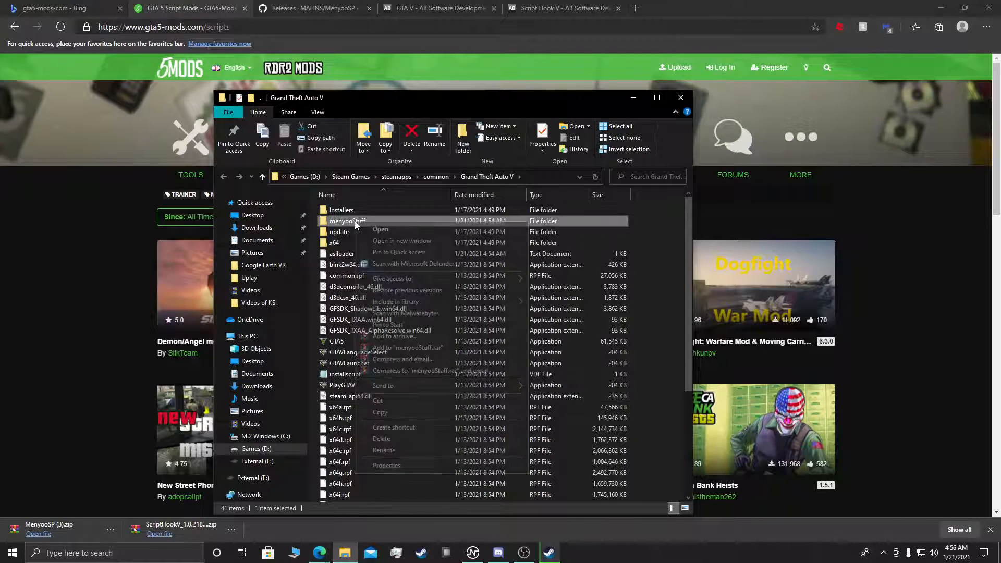
{"action": "left_click", "coordinate": [383, 439]}
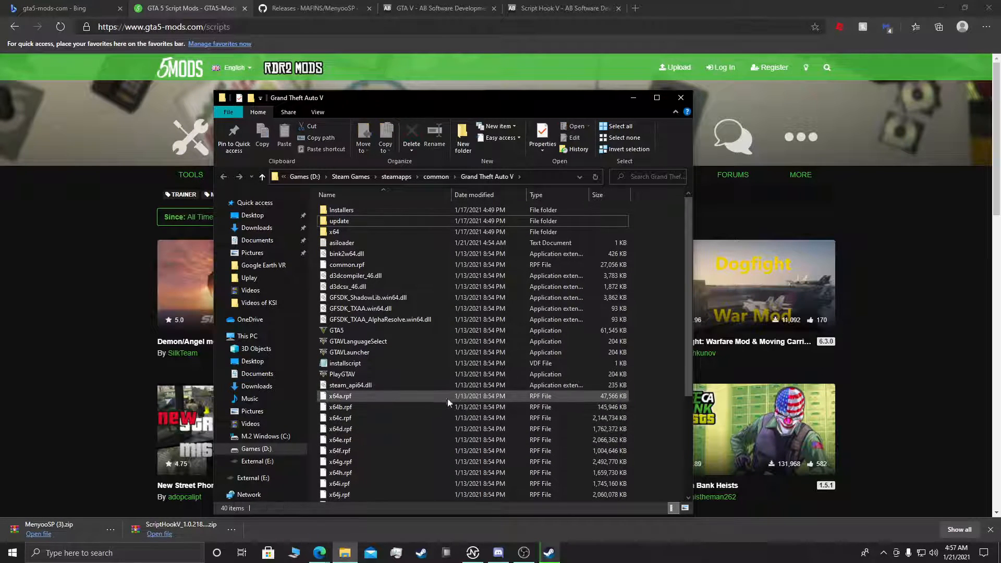
{"action": "scroll", "coordinate": [618, 343], "scroll_direction": "down", "scroll_amount": 2}
{"action": "scroll", "coordinate": [574, 318], "scroll_direction": "up", "scroll_amount": 2}
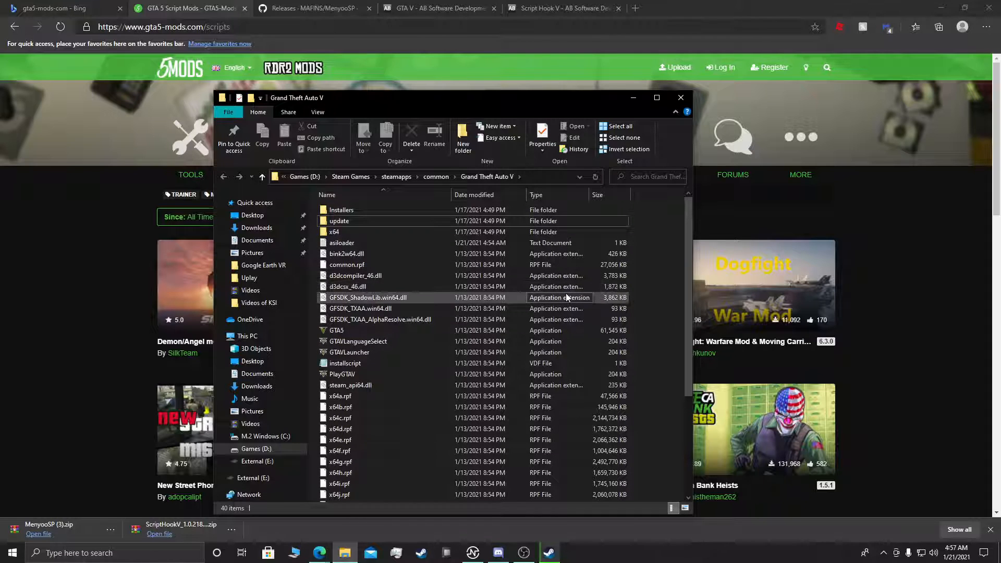
{"action": "left_click_drag", "start_coordinate": [508, 101], "coordinate": [667, 83]}
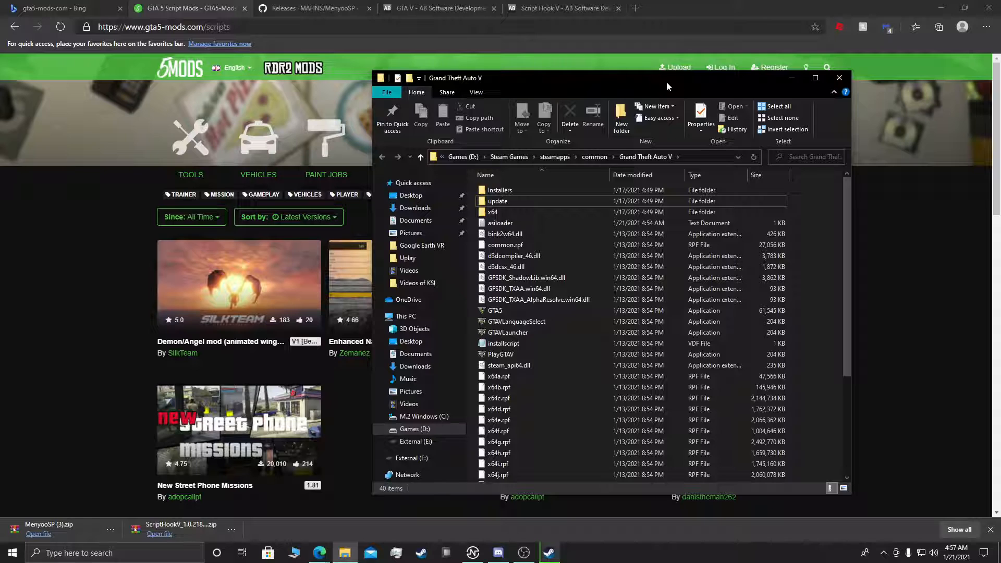
Step: Dismiss the browser's finished downloads bar, then launch OpenIV and load the Windows version of Grand Theft Auto V
{"action": "left_click", "coordinate": [95, 306]}
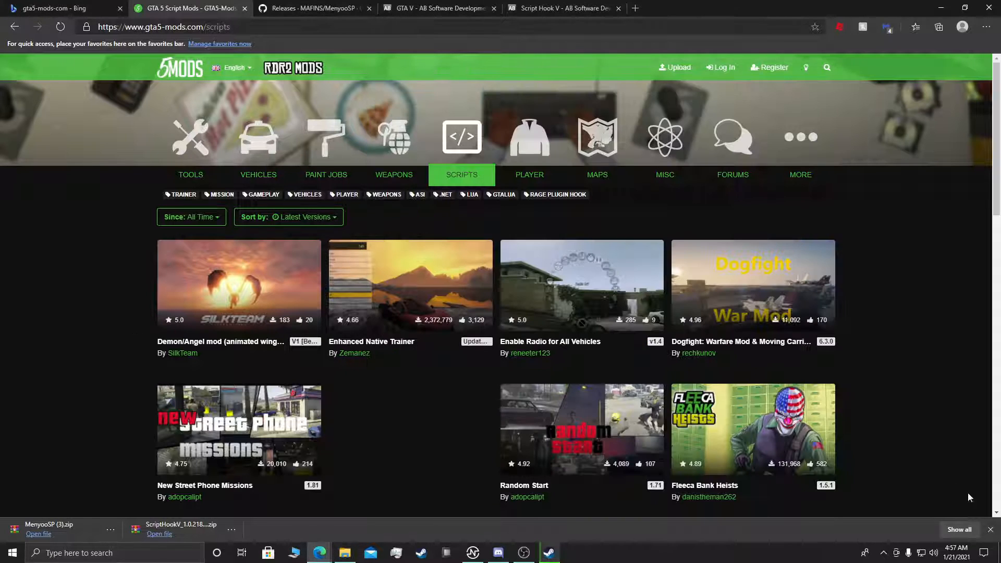
{"action": "left_click", "coordinate": [991, 531]}
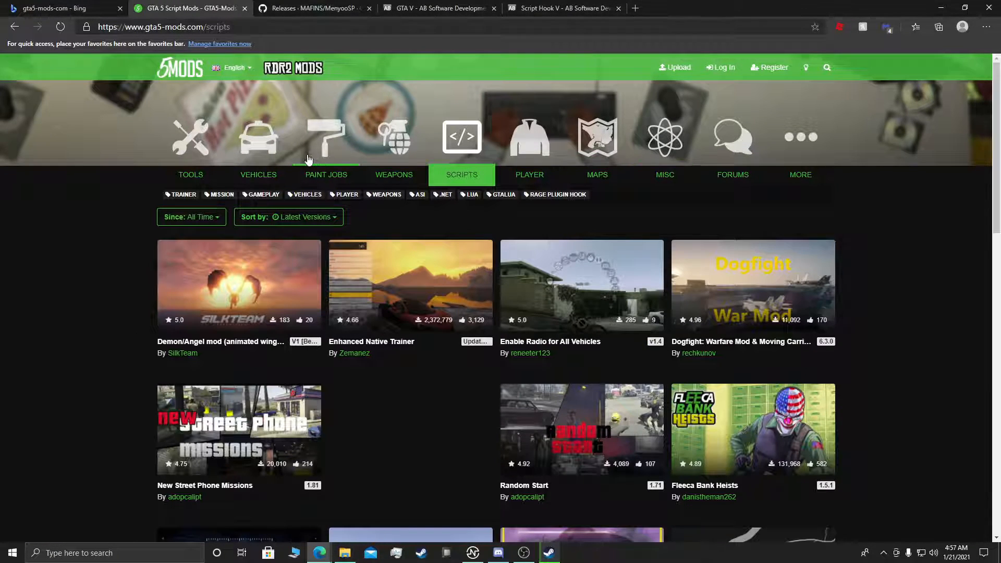
{"action": "key", "text": "super"}
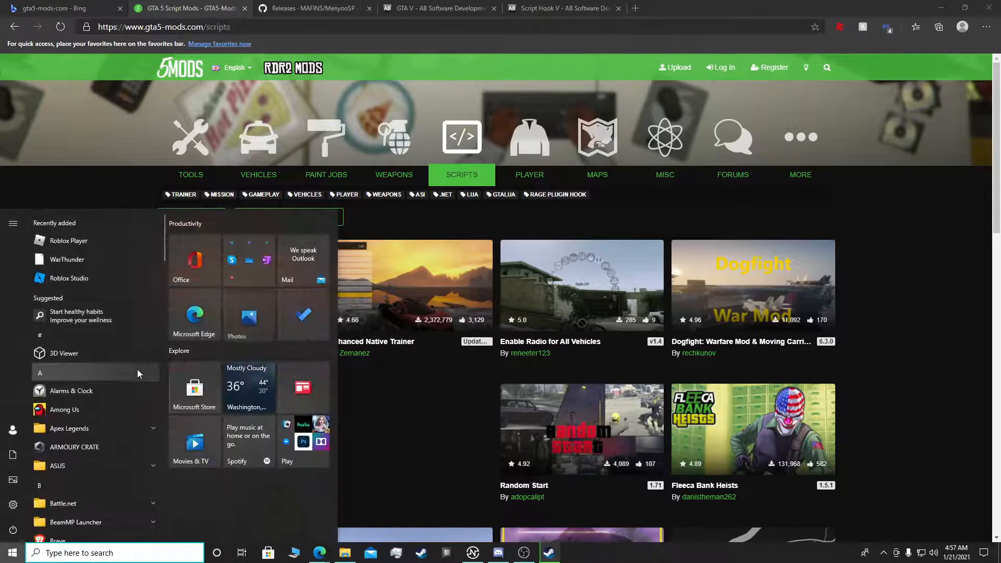
{"action": "type", "text": "openiv"}
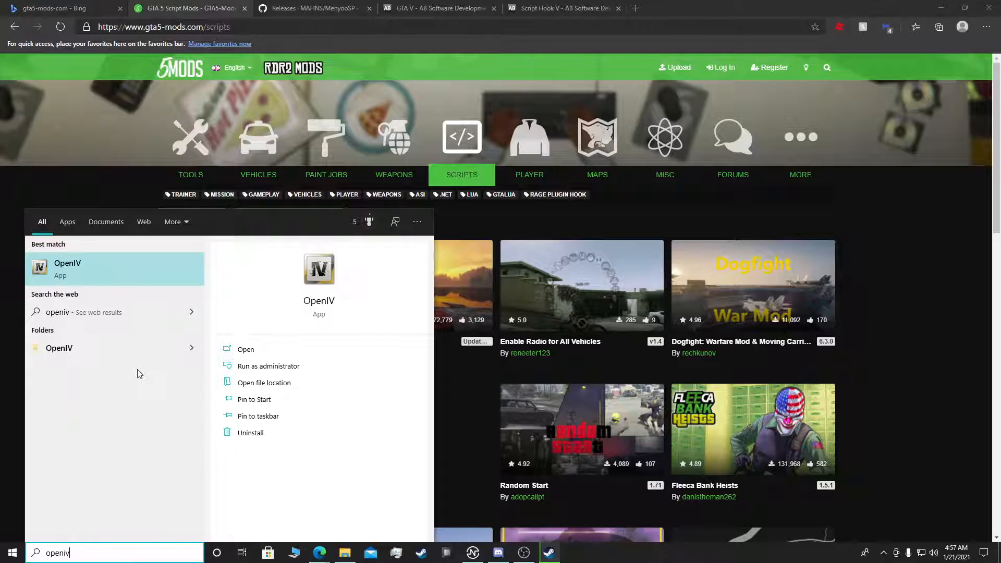
{"action": "key", "text": "Return"}
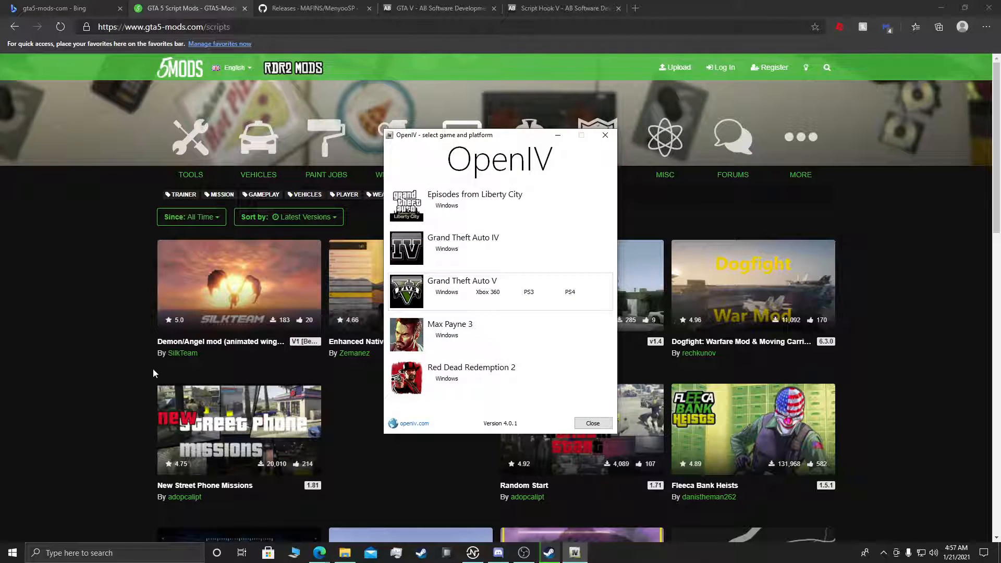
{"action": "left_click", "coordinate": [447, 292]}
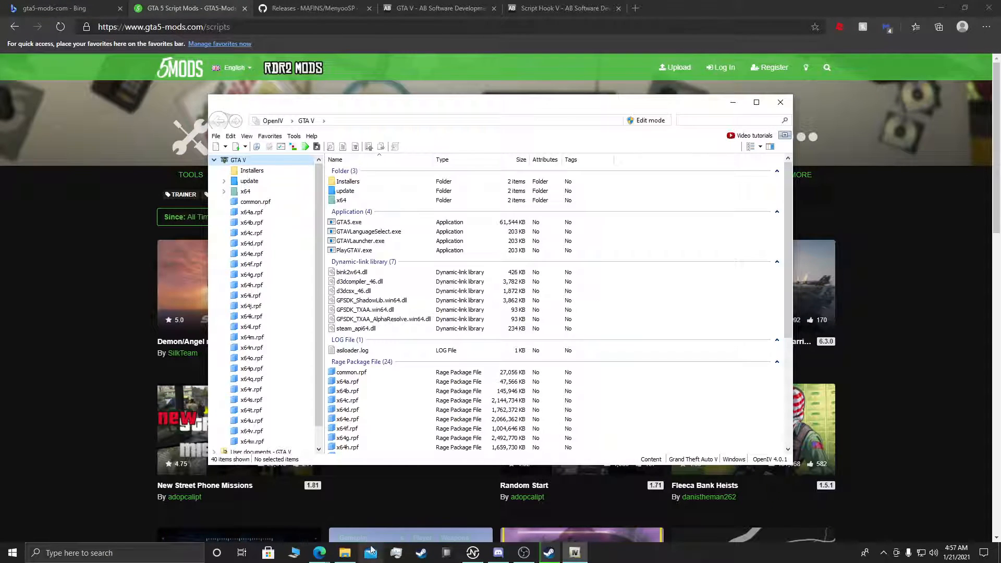
Step: Switch to File Explorer, move its window aside so OpenIV's file list stays in view, and look through the Games (D:) drive
{"action": "left_click", "coordinate": [345, 554]}
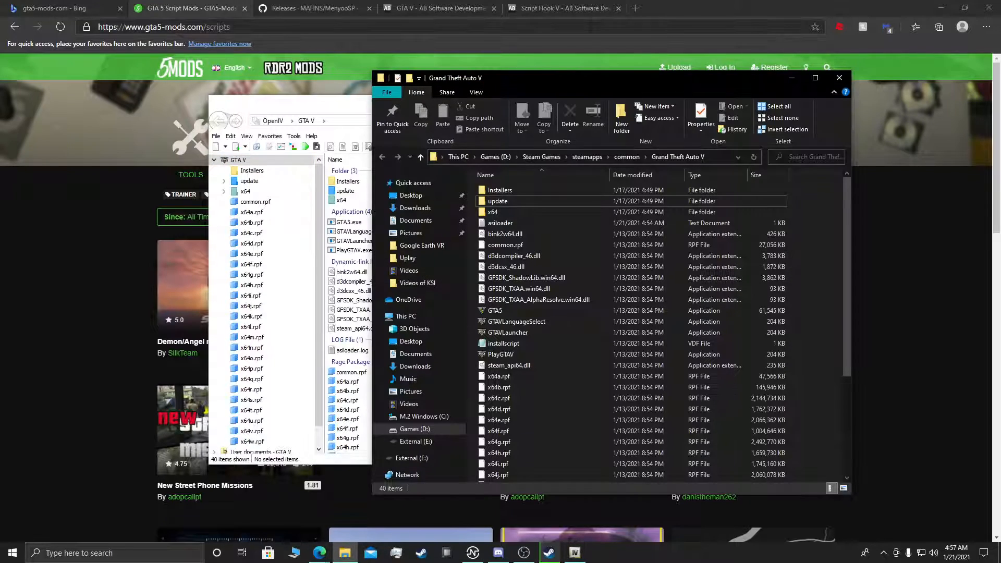
{"action": "left_click_drag", "start_coordinate": [589, 82], "coordinate": [732, 131]}
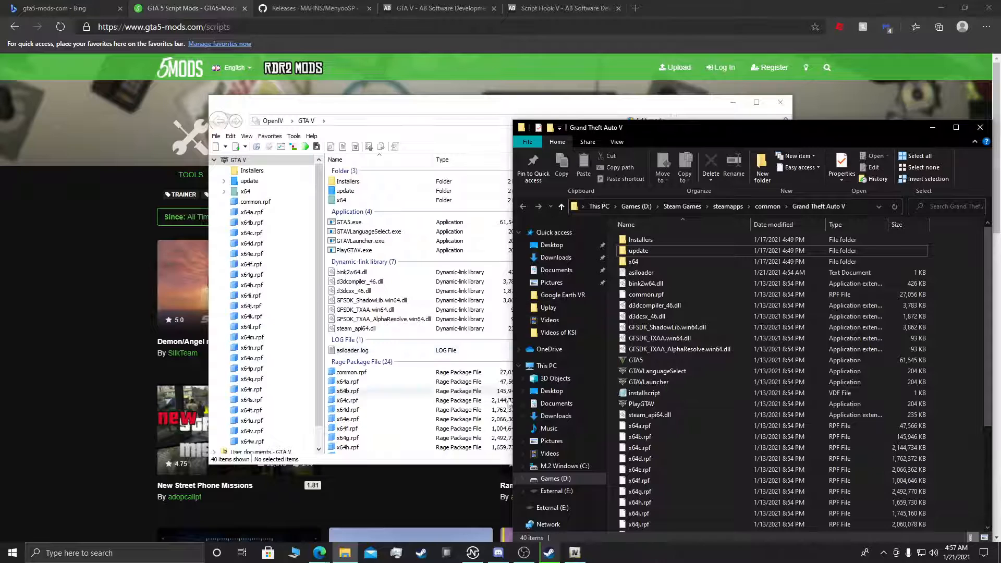
{"action": "left_click", "coordinate": [565, 480]}
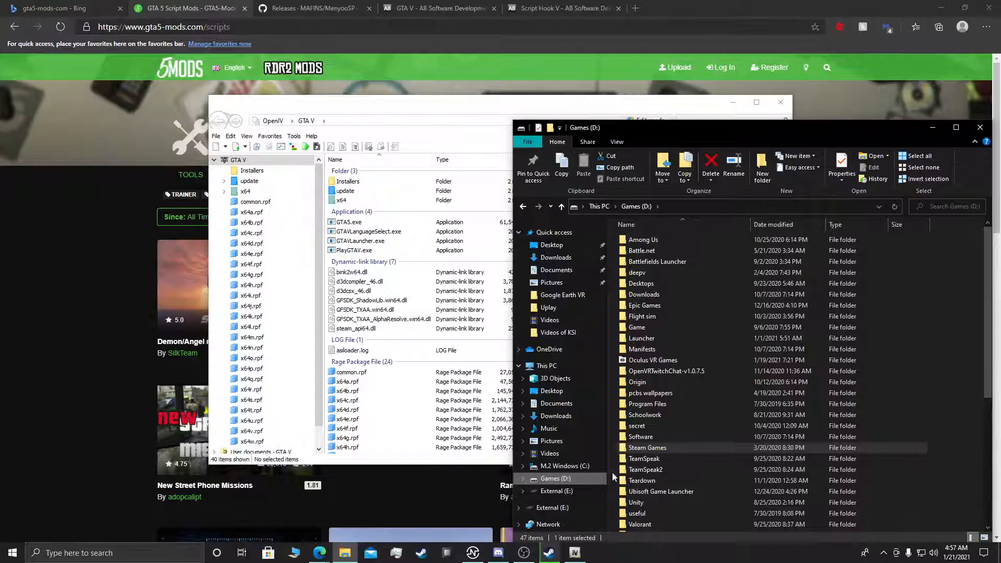
{"action": "scroll", "coordinate": [638, 463], "scroll_direction": "down", "scroll_amount": 2}
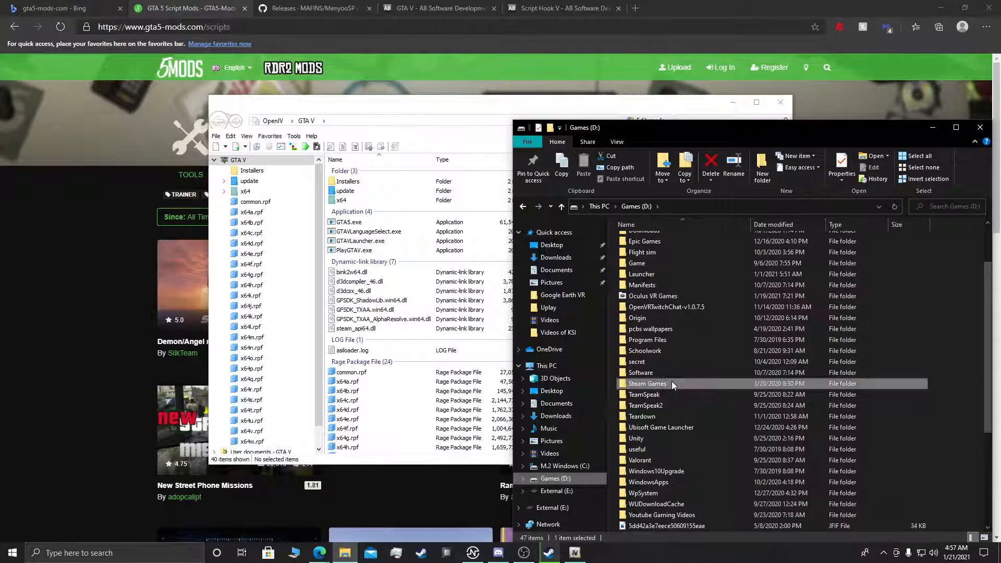
Step: Browse to Steam's default game location, Program Files (x86)\Steam\steamapps\common on the C: drive
{"action": "left_click", "coordinate": [568, 466]}
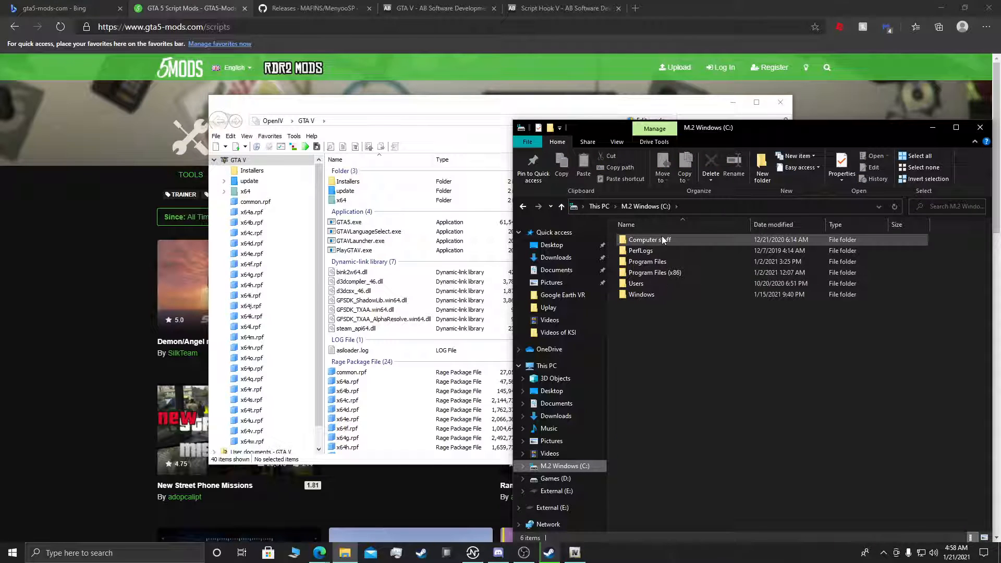
{"action": "double_click", "coordinate": [661, 273]}
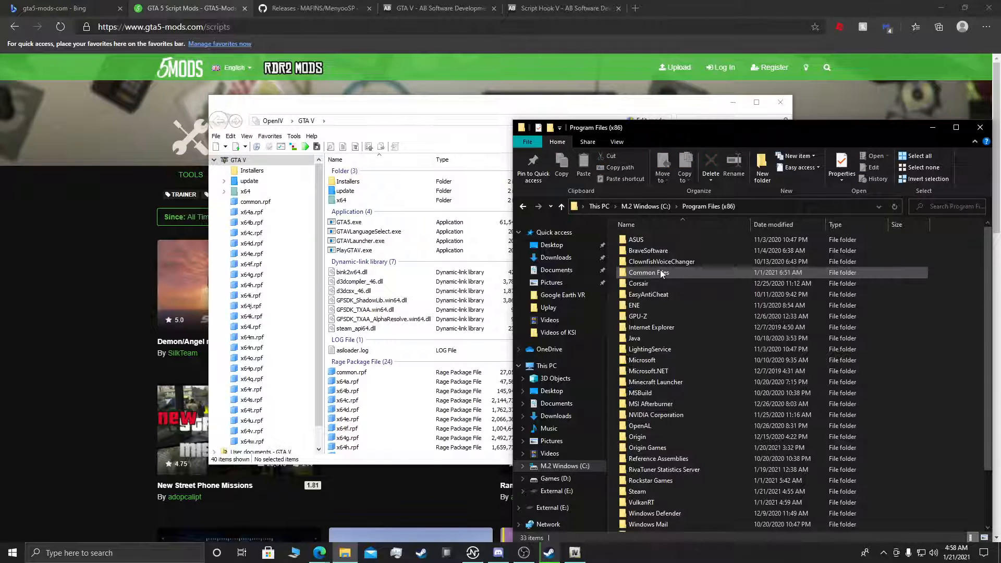
{"action": "scroll", "coordinate": [650, 364], "scroll_direction": "down", "scroll_amount": 2}
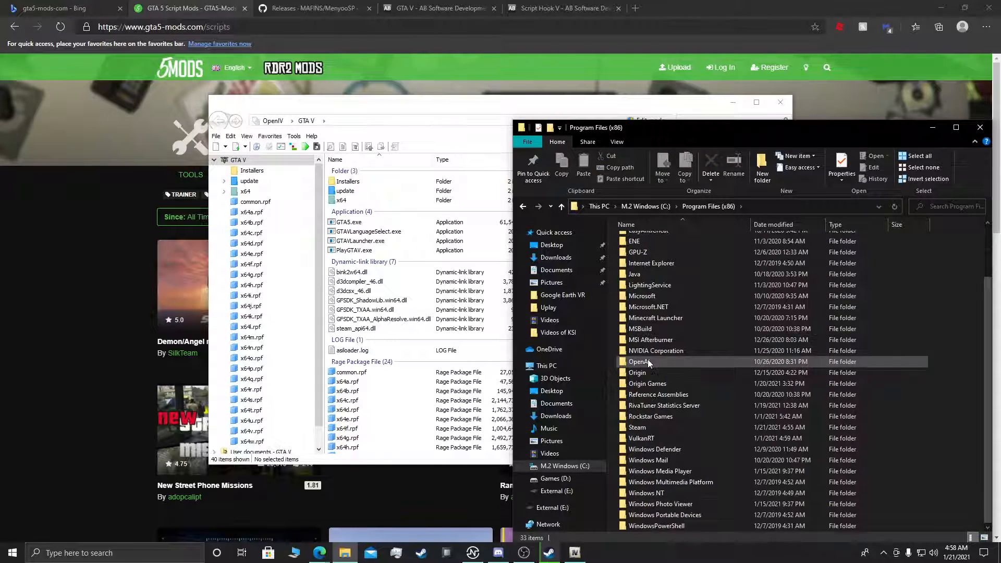
{"action": "double_click", "coordinate": [664, 429]}
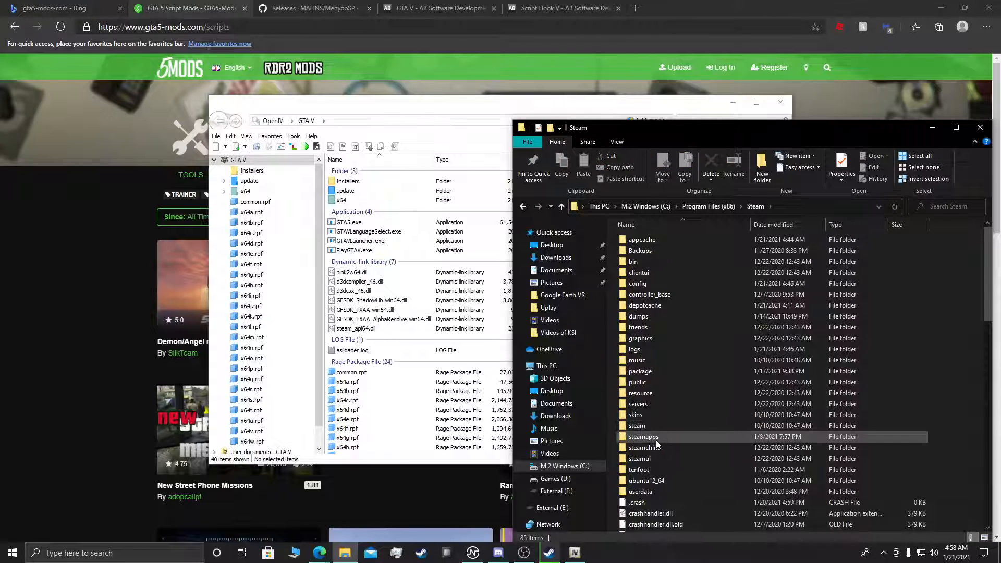
{"action": "double_click", "coordinate": [656, 439]}
{"action": "double_click", "coordinate": [645, 241]}
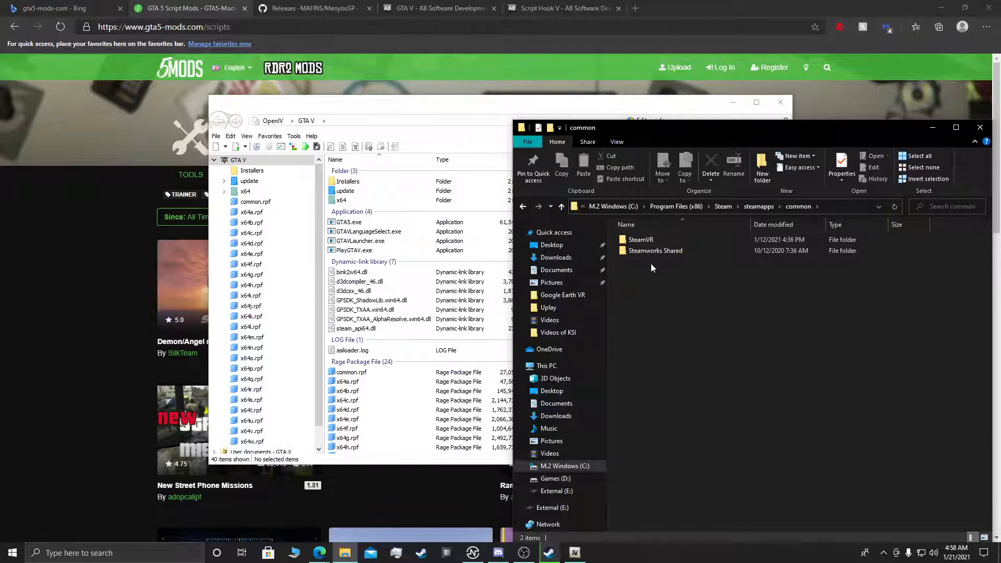
Step: Open the Grand Theft Auto V folder under Steam Games\steamapps\common on the Games (D:) drive
{"action": "left_click", "coordinate": [556, 482]}
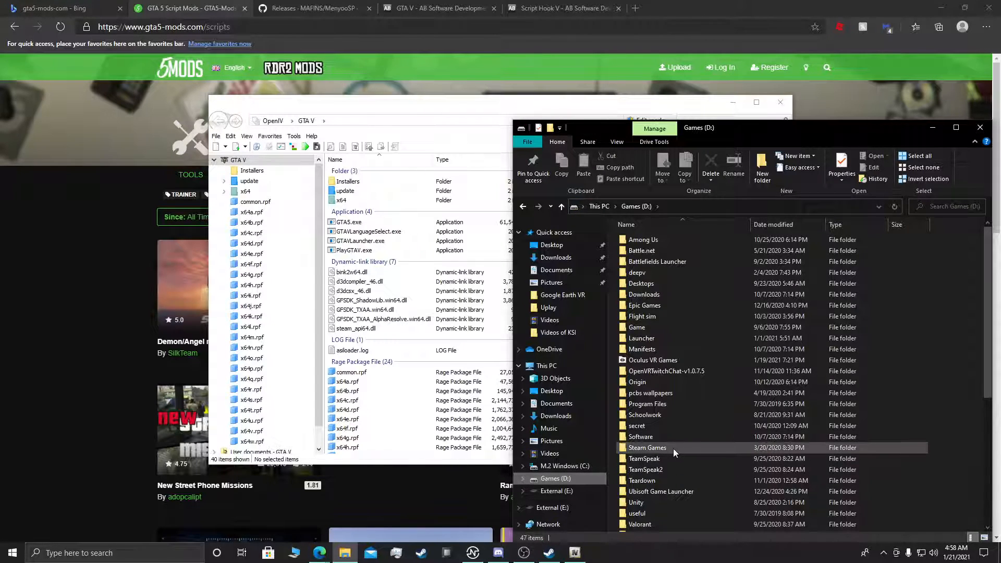
{"action": "left_click", "coordinate": [673, 449]}
{"action": "double_click", "coordinate": [685, 449]}
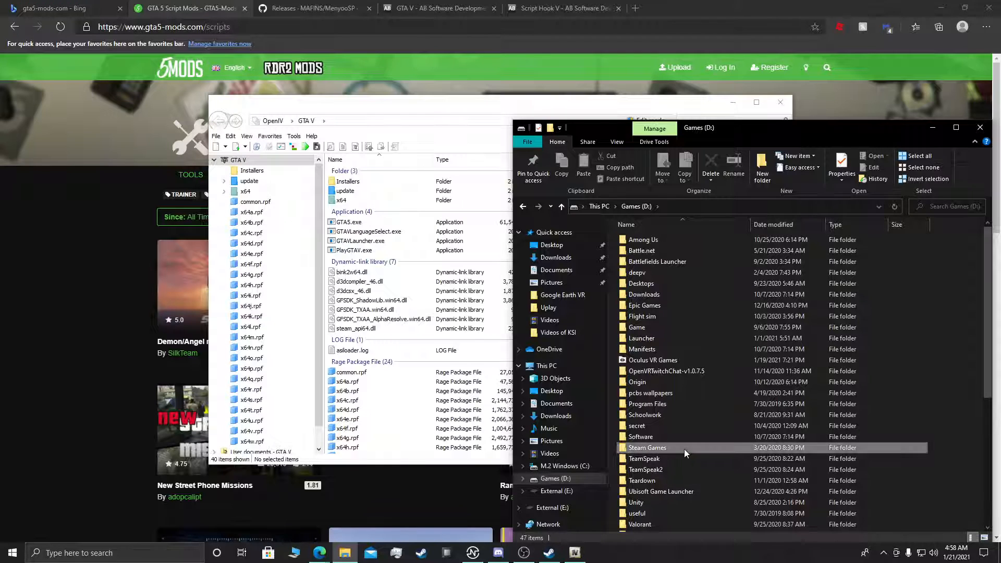
{"action": "double_click", "coordinate": [667, 253]}
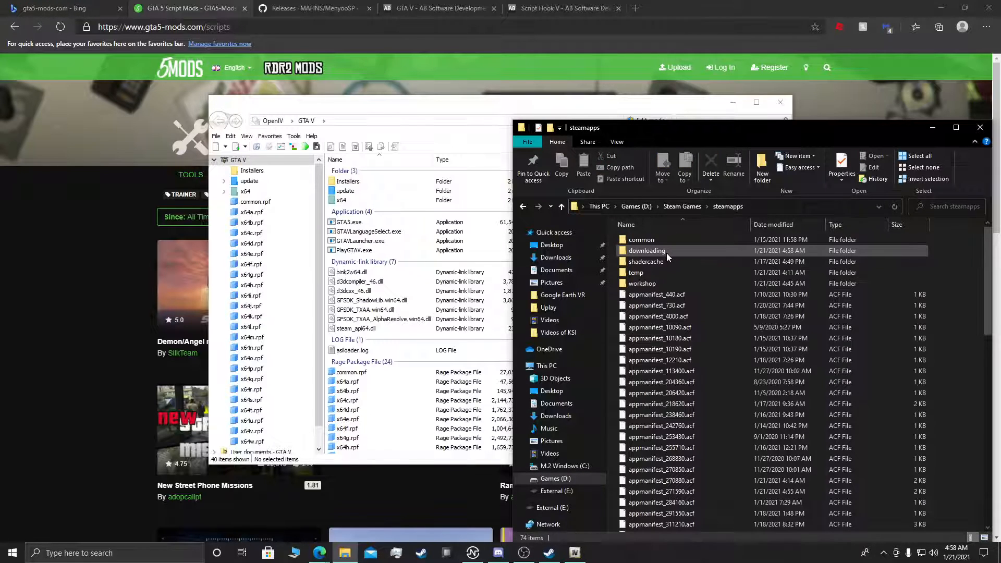
{"action": "double_click", "coordinate": [672, 242]}
{"action": "scroll", "coordinate": [676, 308], "scroll_direction": "down", "scroll_amount": 3}
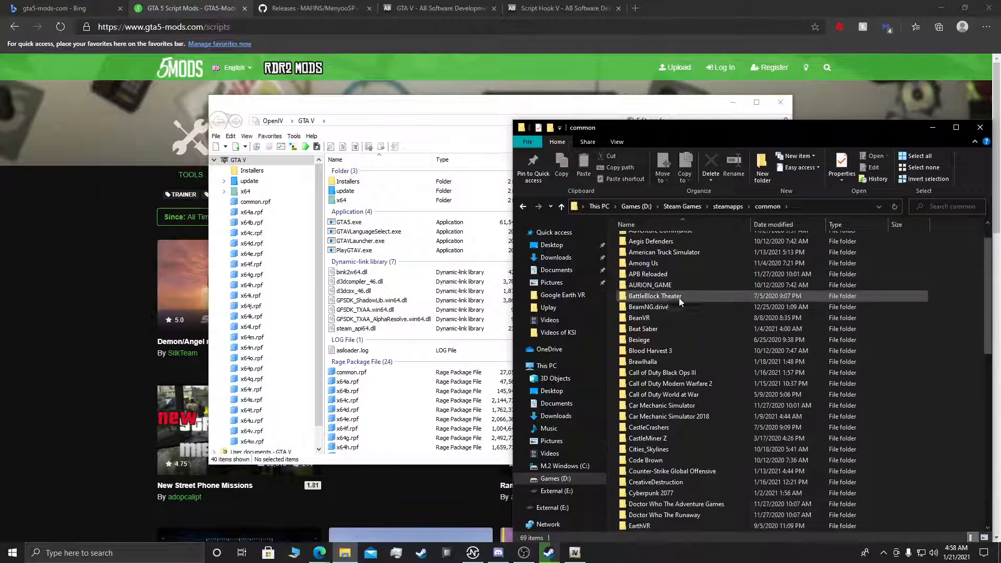
{"action": "scroll", "coordinate": [676, 308], "scroll_direction": "down", "scroll_amount": 2}
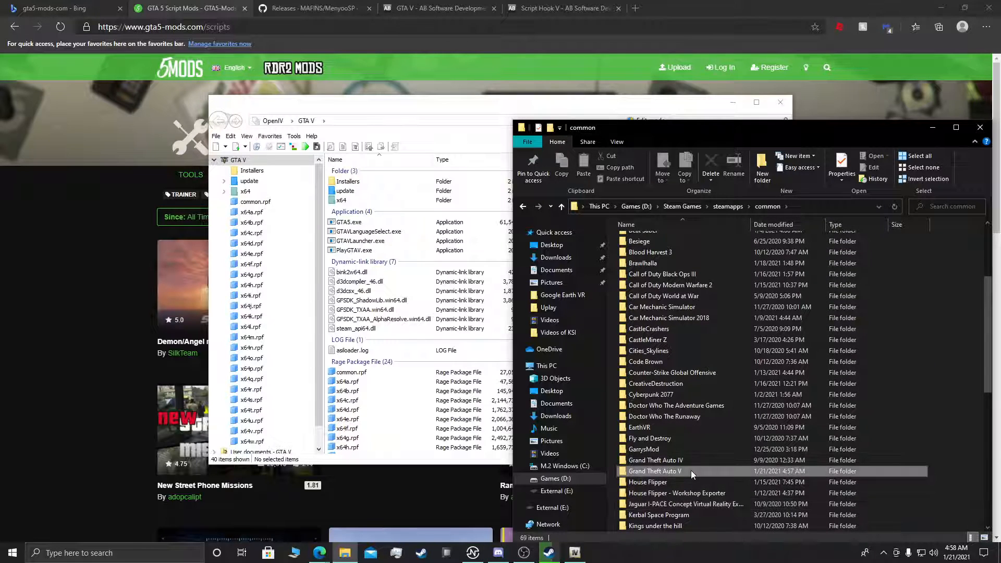
{"action": "left_click", "coordinate": [674, 472]}
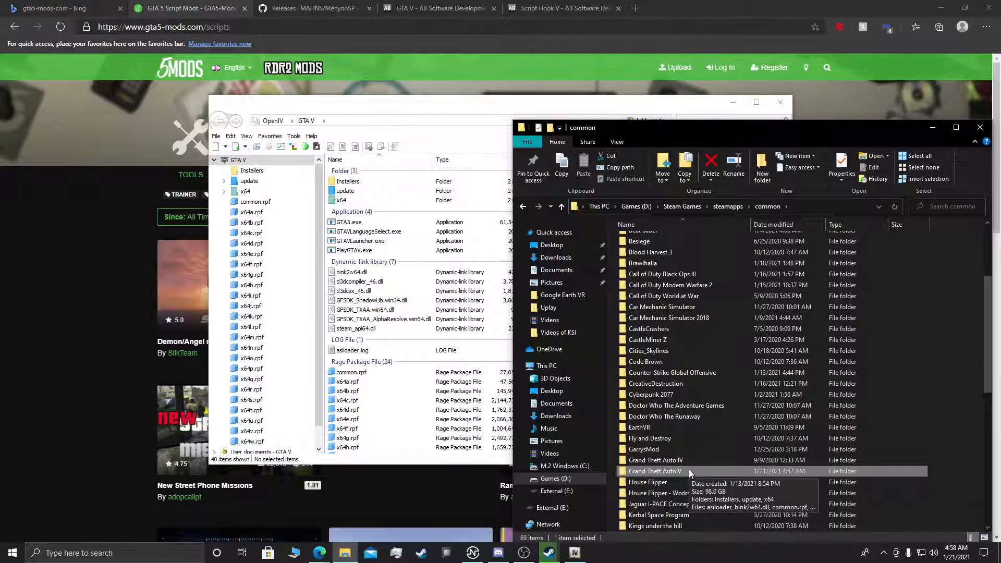
{"action": "double_click", "coordinate": [663, 471]}
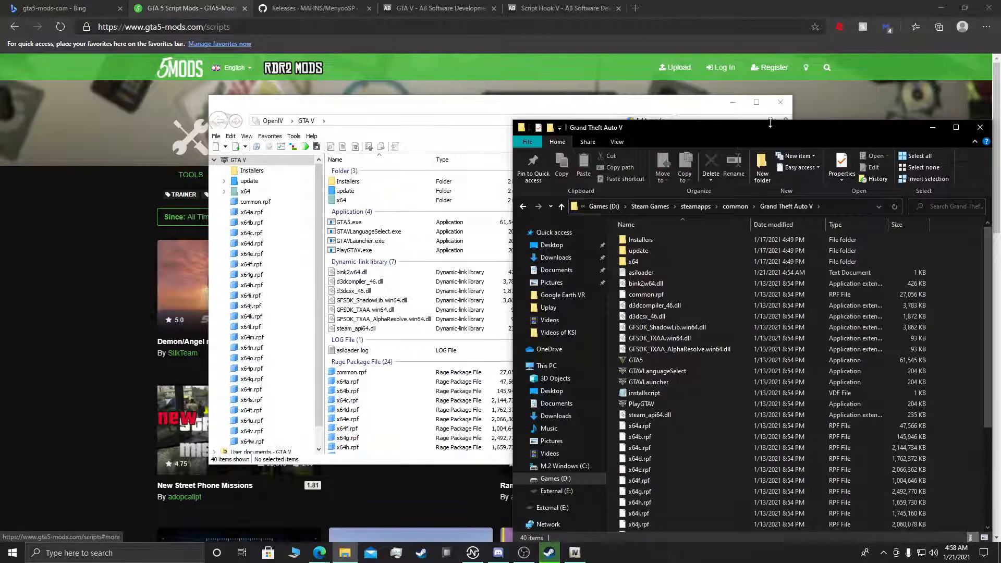
Step: Bring the OpenIV window to the front and enable edit mode, accepting that changes are saved automatically
{"action": "left_click_drag", "start_coordinate": [396, 119], "coordinate": [382, 152]}
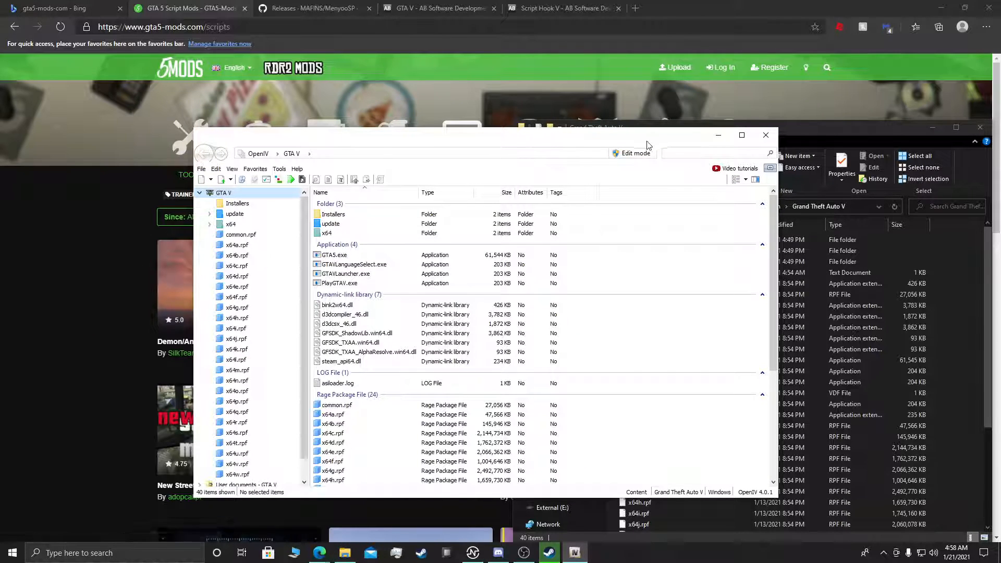
{"action": "left_click", "coordinate": [620, 156]}
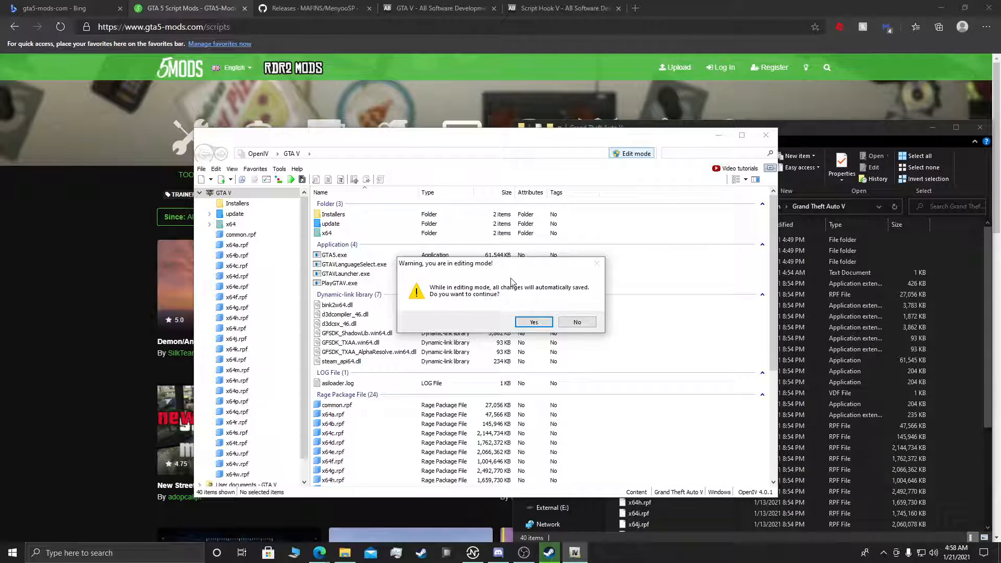
{"action": "left_click", "coordinate": [534, 323]}
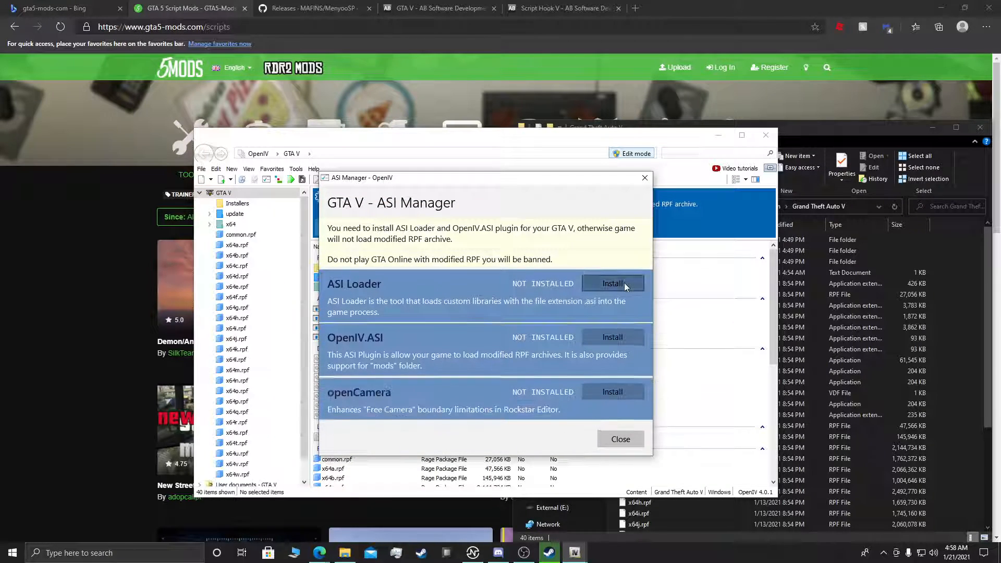
Step: Install ASI Loader, OpenIV.ASI and openCamera with the ASI Manager, creating the "mods" folder, and close the manager
{"action": "left_click", "coordinate": [623, 283]}
{"action": "left_click", "coordinate": [601, 344]}
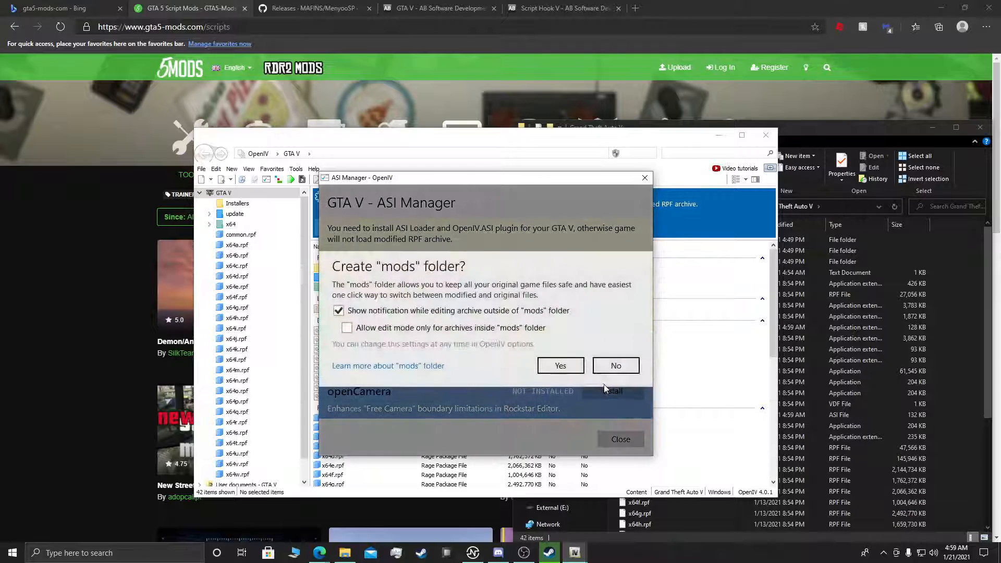
{"action": "left_click", "coordinate": [561, 367]}
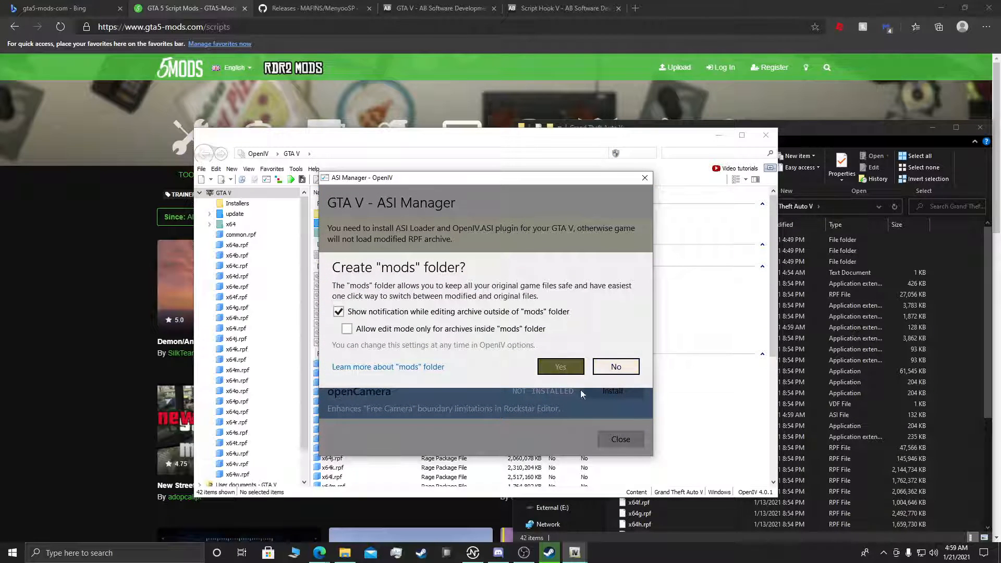
{"action": "left_click", "coordinate": [612, 391]}
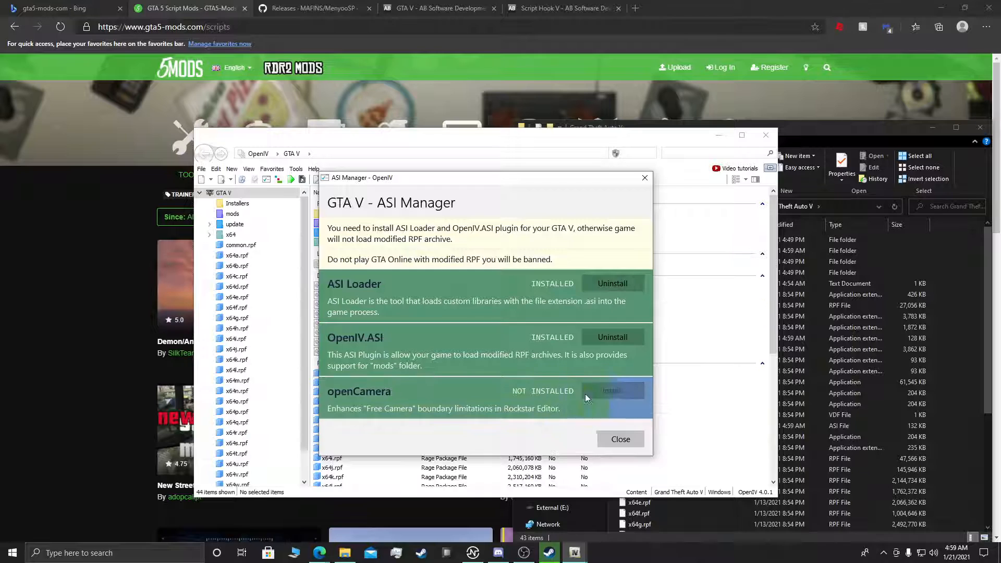
{"action": "left_click", "coordinate": [621, 439]}
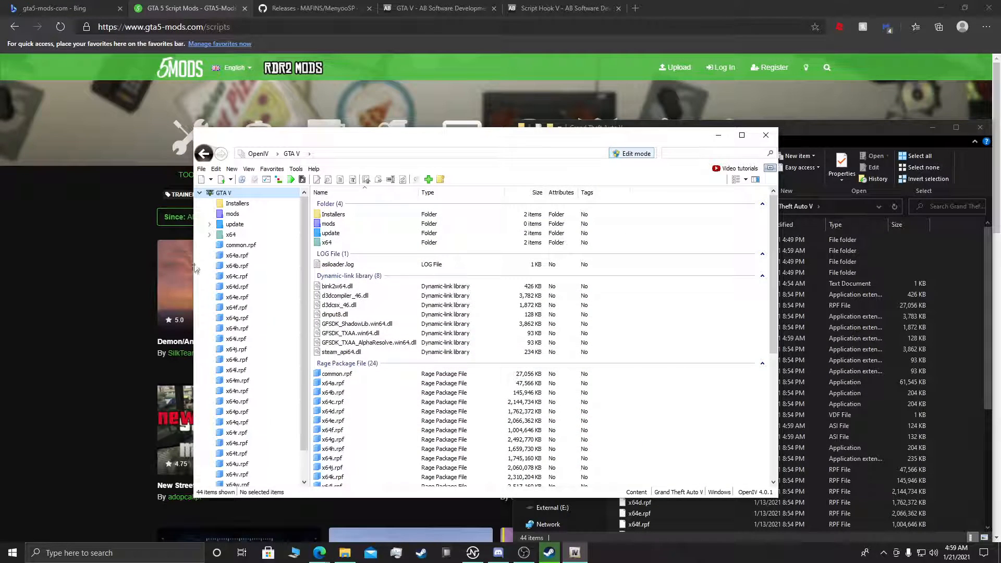
Step: Switch to the browser, browse the GTA5-Mods vehicle category and open the Ford Mustang SVT Cobra R 2000 add-on page
{"action": "left_click", "coordinate": [103, 315]}
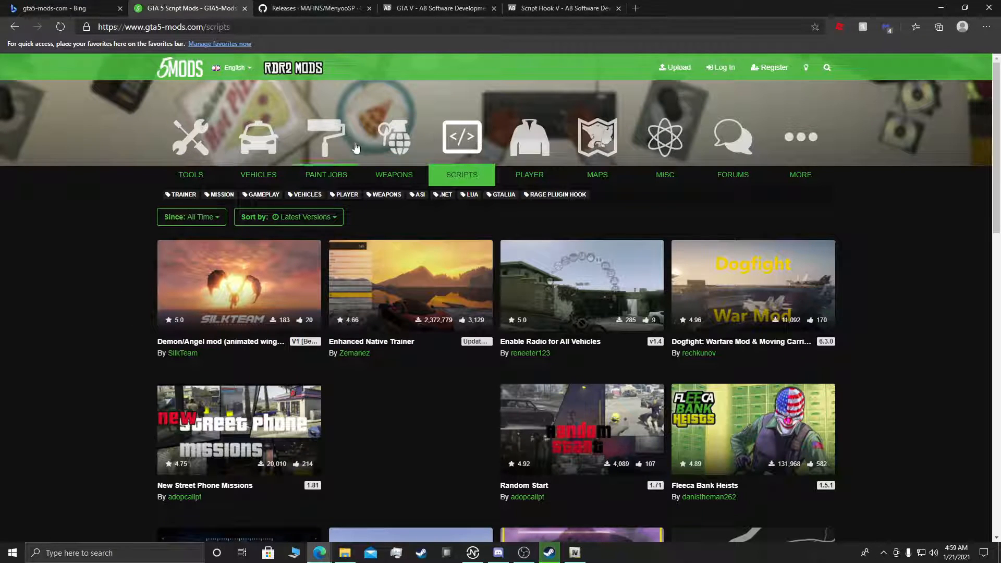
{"action": "left_click", "coordinate": [259, 174]}
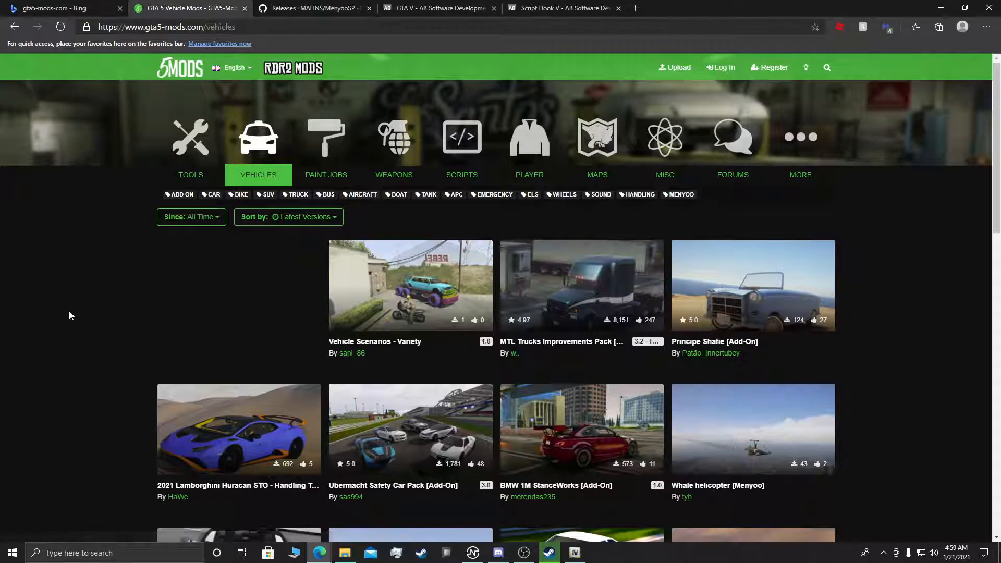
{"action": "scroll", "coordinate": [51, 289], "scroll_direction": "down", "scroll_amount": 3}
{"action": "scroll", "coordinate": [49, 286], "scroll_direction": "down", "scroll_amount": 6}
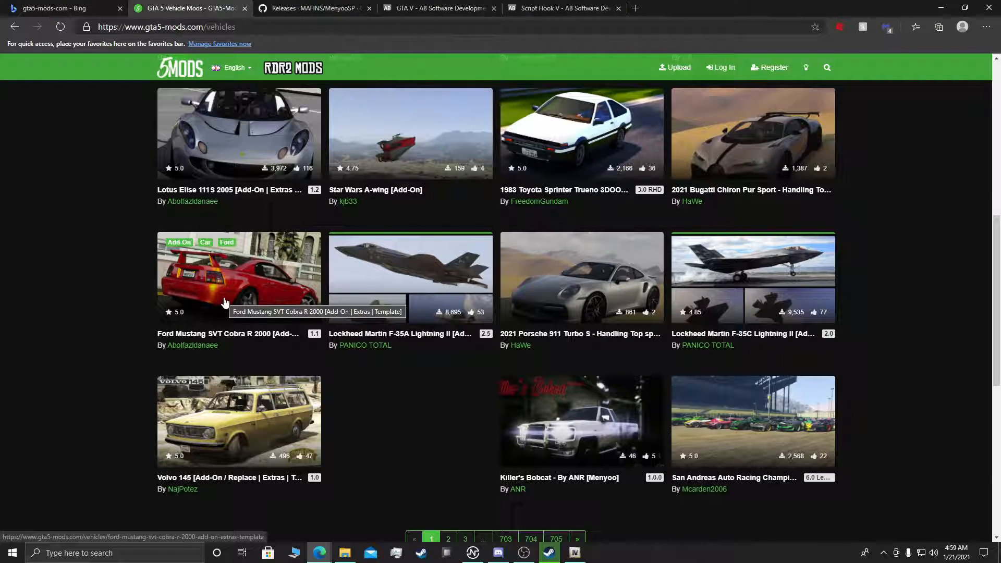
{"action": "left_click", "coordinate": [226, 302]}
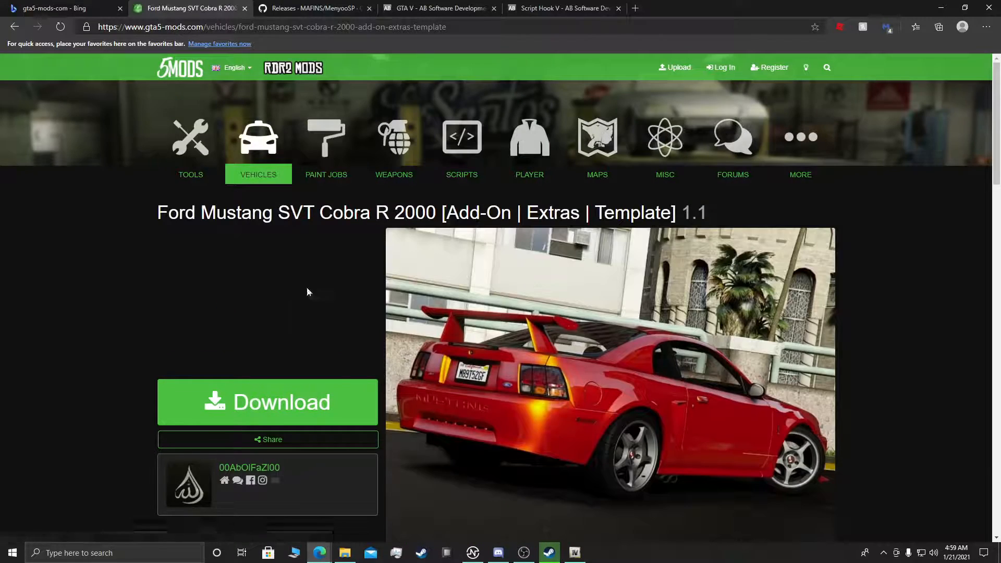
Step: Examine the Mustang mod's available versions, description and installation instructions
{"action": "scroll", "coordinate": [516, 362], "scroll_direction": "down", "scroll_amount": 4}
{"action": "scroll", "coordinate": [515, 363], "scroll_direction": "down", "scroll_amount": 6}
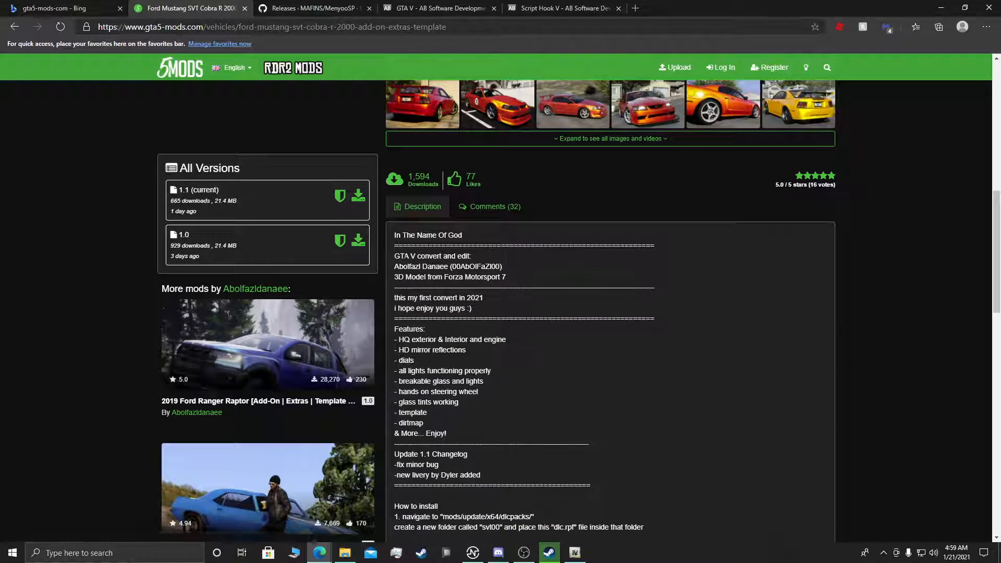
{"action": "scroll", "coordinate": [516, 362], "scroll_direction": "down", "scroll_amount": 4}
{"action": "scroll", "coordinate": [414, 396], "scroll_direction": "up", "scroll_amount": 13}
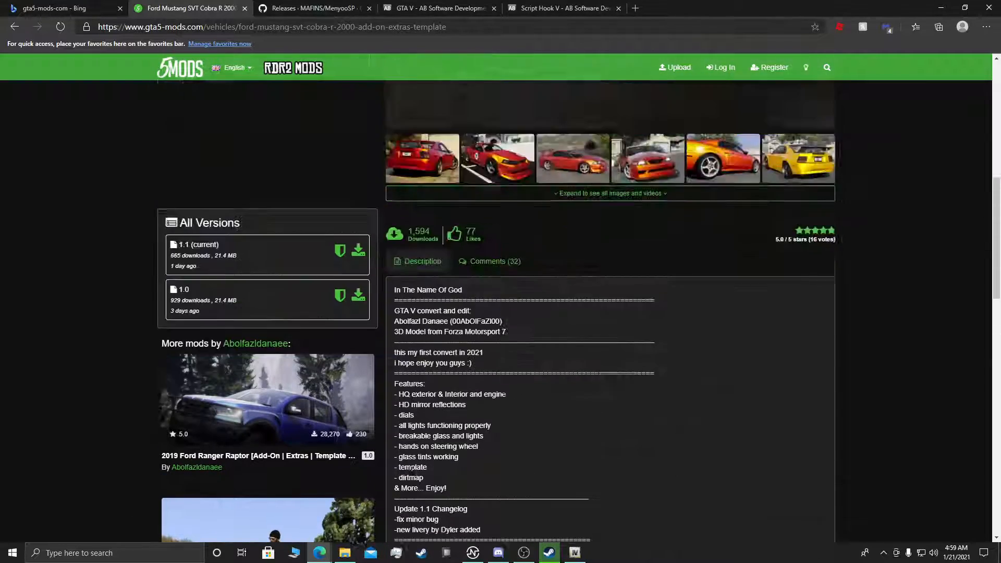
Step: Download the Ford Mustang SVT Cobra R 2000 add-on archive, version 1.1, and save it to the Downloads folder
{"action": "left_click", "coordinate": [312, 261]}
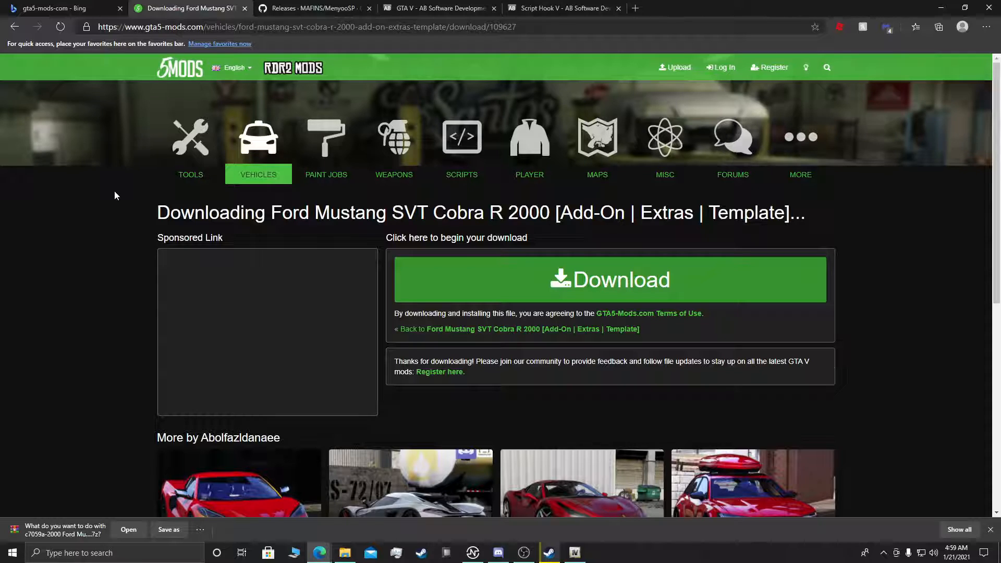
{"action": "scroll", "coordinate": [183, 145], "scroll_direction": "down", "scroll_amount": 5}
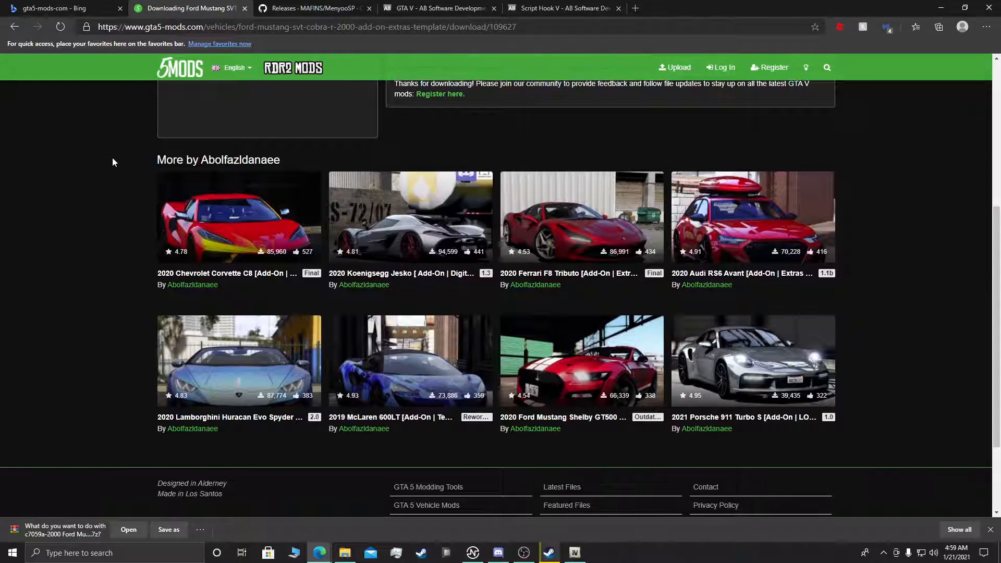
{"action": "left_click", "coordinate": [178, 530]}
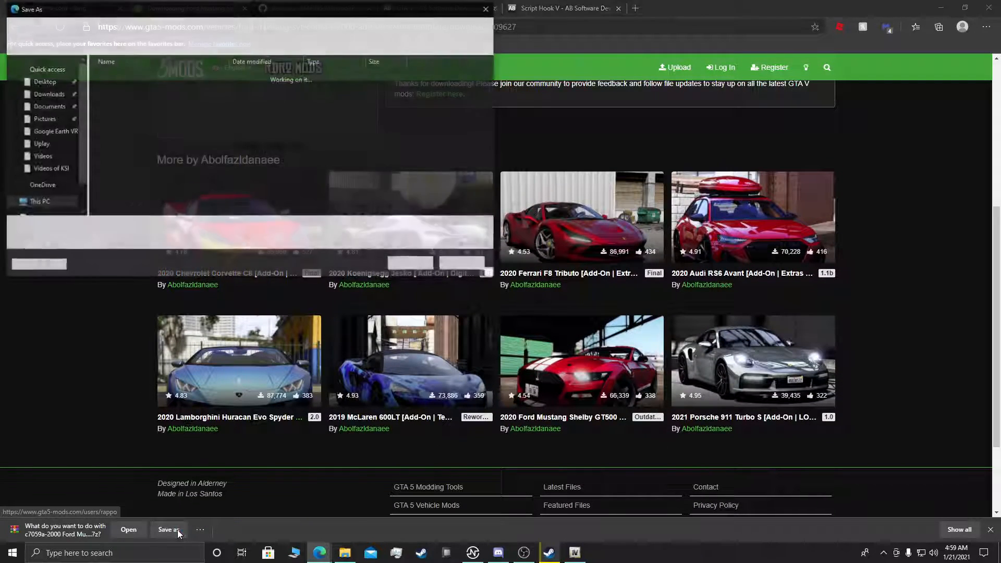
{"action": "key", "text": "Return"}
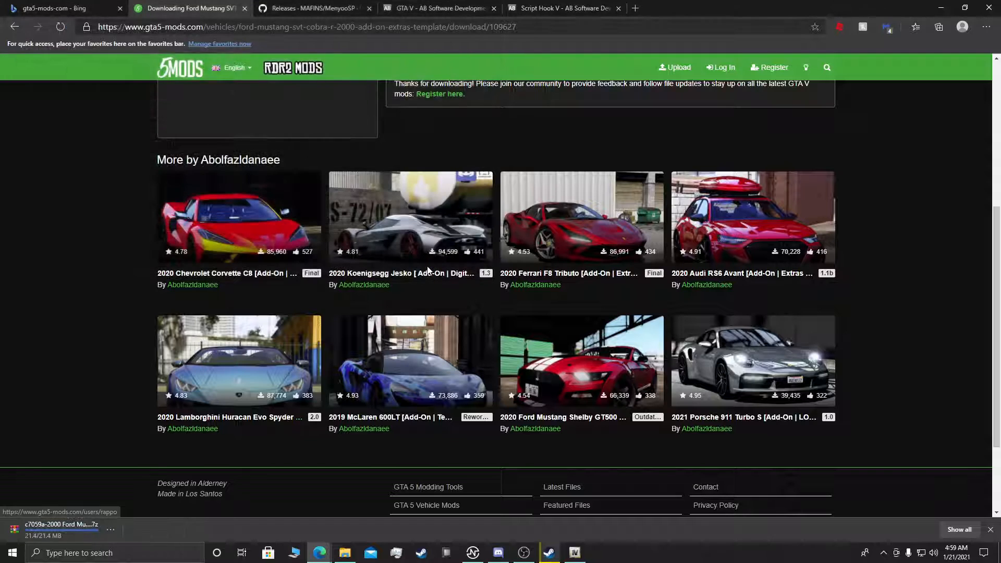
Step: Open Downloads in a separate File Explorer window and extract the Mustang archive into its own folder
{"action": "left_click", "coordinate": [345, 553]}
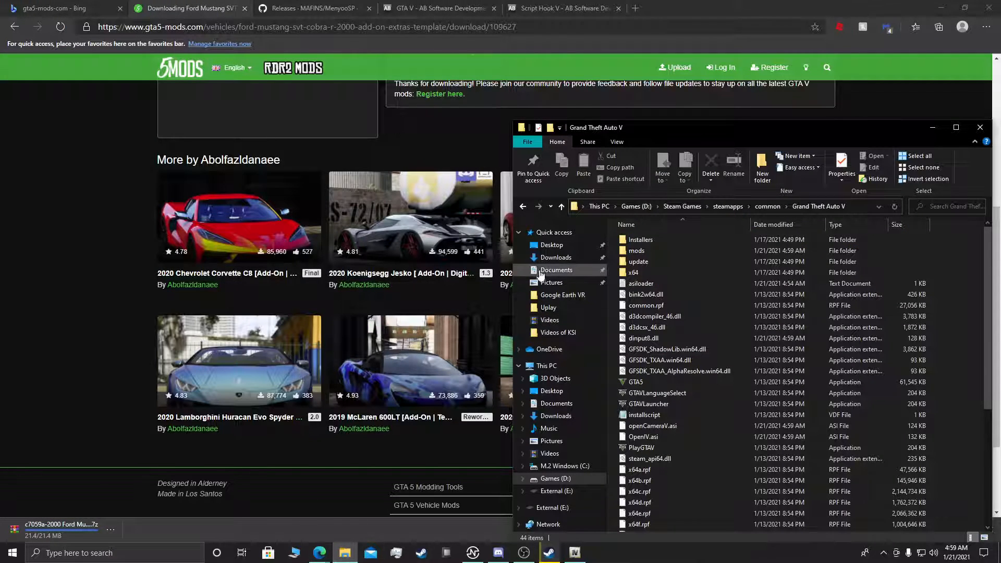
{"action": "right_click", "coordinate": [541, 258]}
{"action": "left_click", "coordinate": [573, 277]}
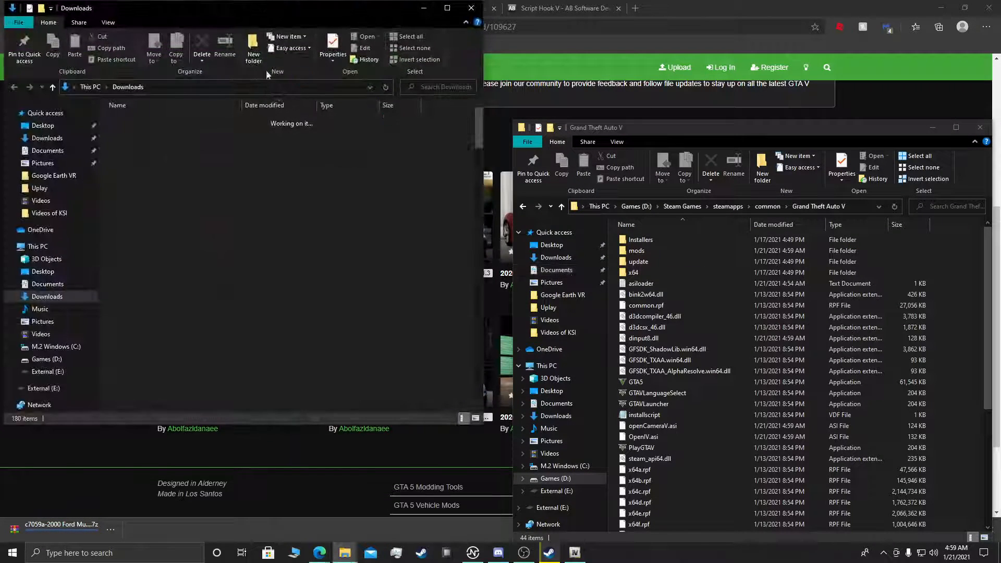
{"action": "right_click", "coordinate": [167, 132]}
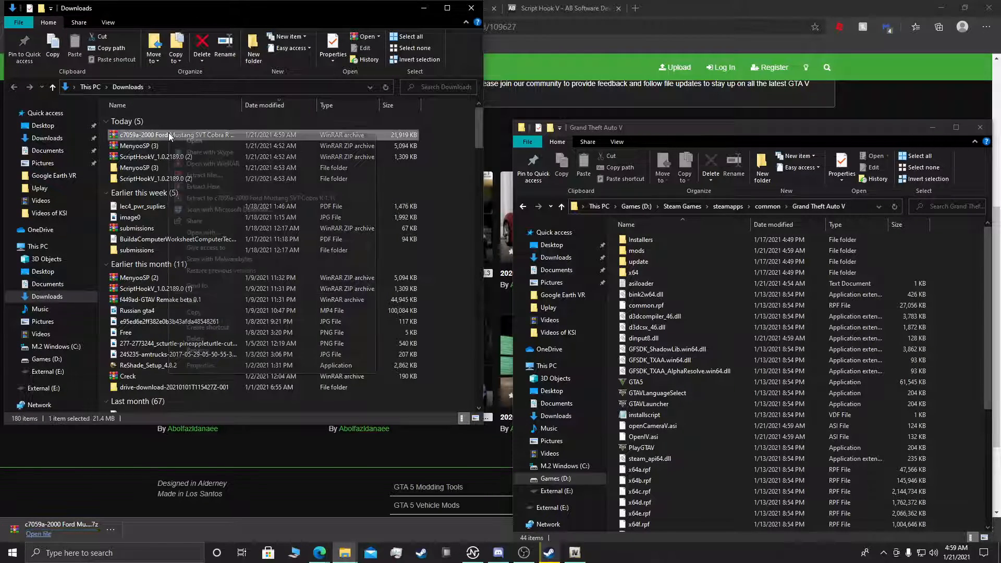
{"action": "left_click", "coordinate": [192, 196]}
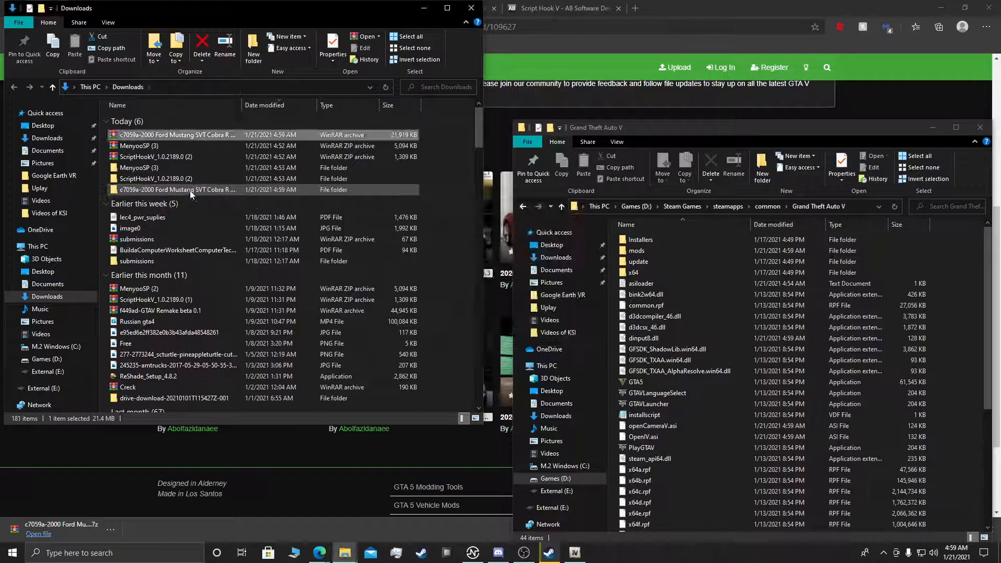
Step: Examine the contents of the extracted Mustang folder, including its svt00 folder and the Template archive
{"action": "double_click", "coordinate": [176, 189]}
{"action": "double_click", "coordinate": [170, 120]}
{"action": "double_click", "coordinate": [144, 120]}
{"action": "left_click", "coordinate": [248, 86]}
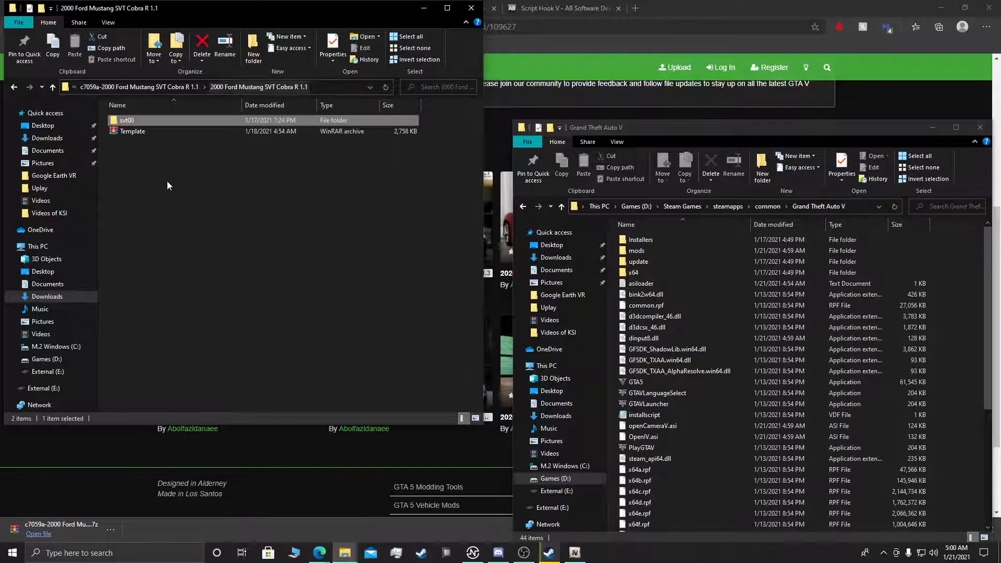
{"action": "double_click", "coordinate": [136, 124]}
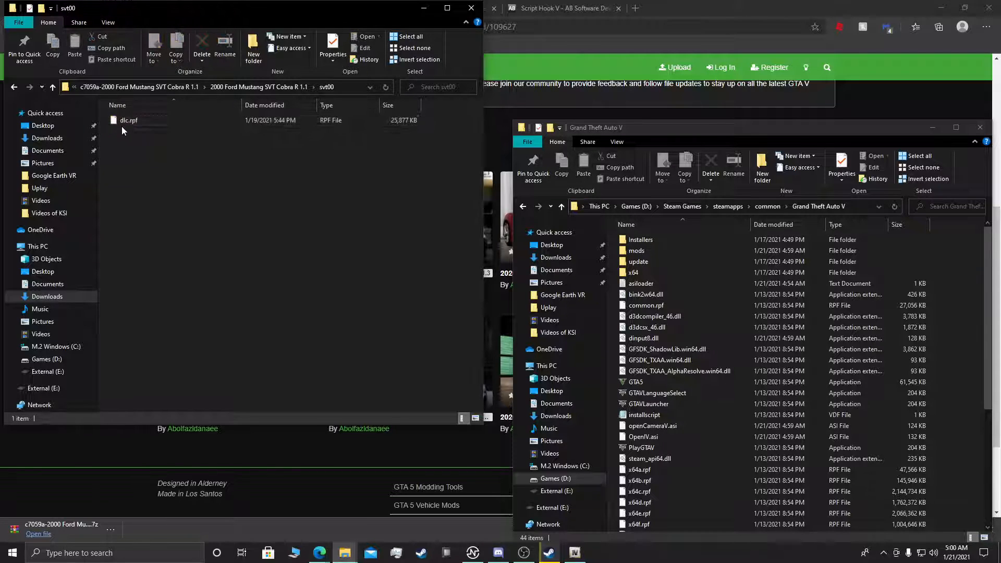
{"action": "left_click", "coordinate": [292, 87]}
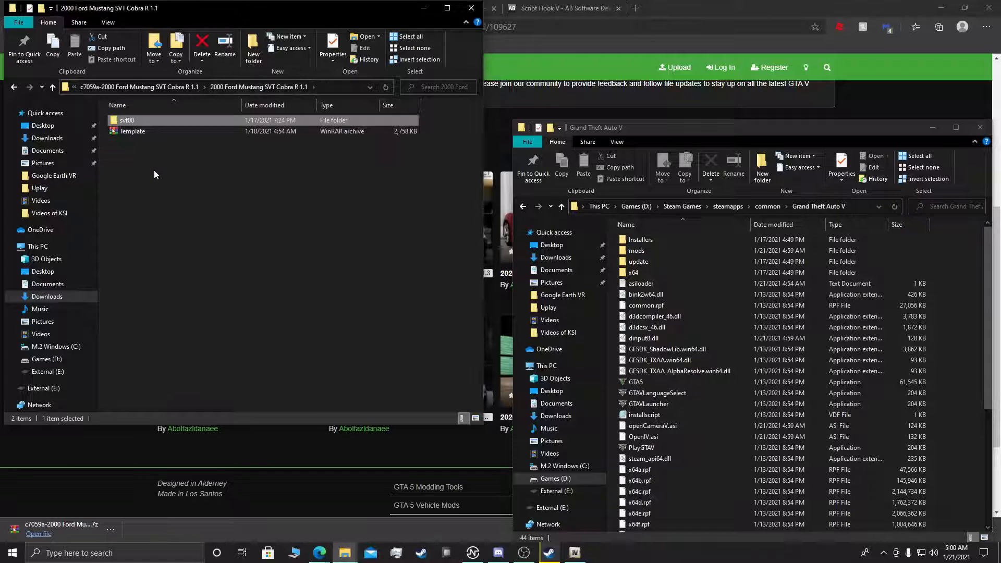
{"action": "double_click", "coordinate": [143, 133]}
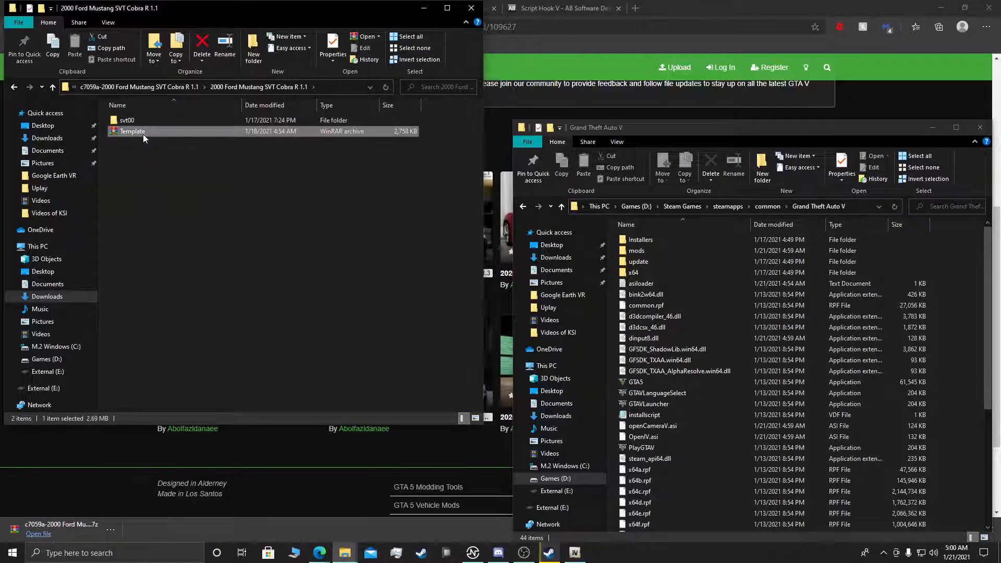
{"action": "left_click_drag", "start_coordinate": [140, 121], "coordinate": [160, 130]}
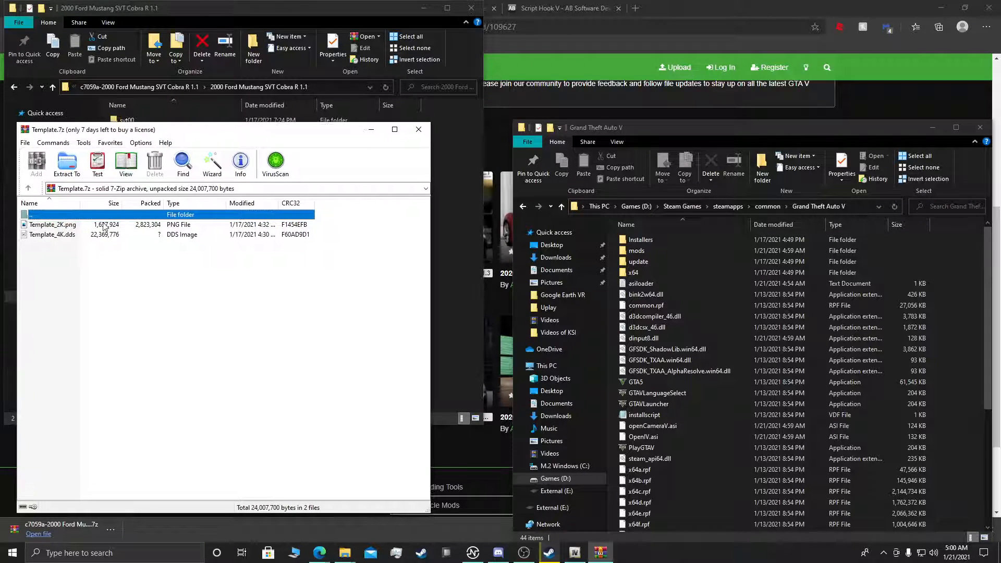
{"action": "left_click", "coordinate": [419, 129]}
{"action": "left_click", "coordinate": [174, 86]}
{"action": "double_click", "coordinate": [149, 118]}
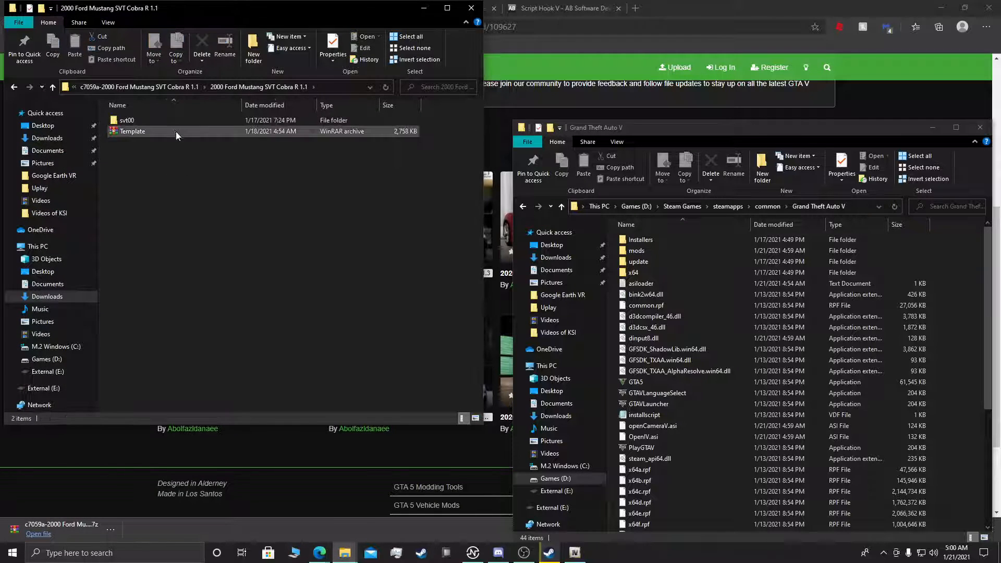
Step: Minimize the Grand Theft Auto V folder window, move the Mustang folder window aside, and return to the mod page's installation instructions
{"action": "left_click_drag", "start_coordinate": [335, 8], "coordinate": [355, 66]}
{"action": "left_click_drag", "start_coordinate": [833, 130], "coordinate": [756, 111]}
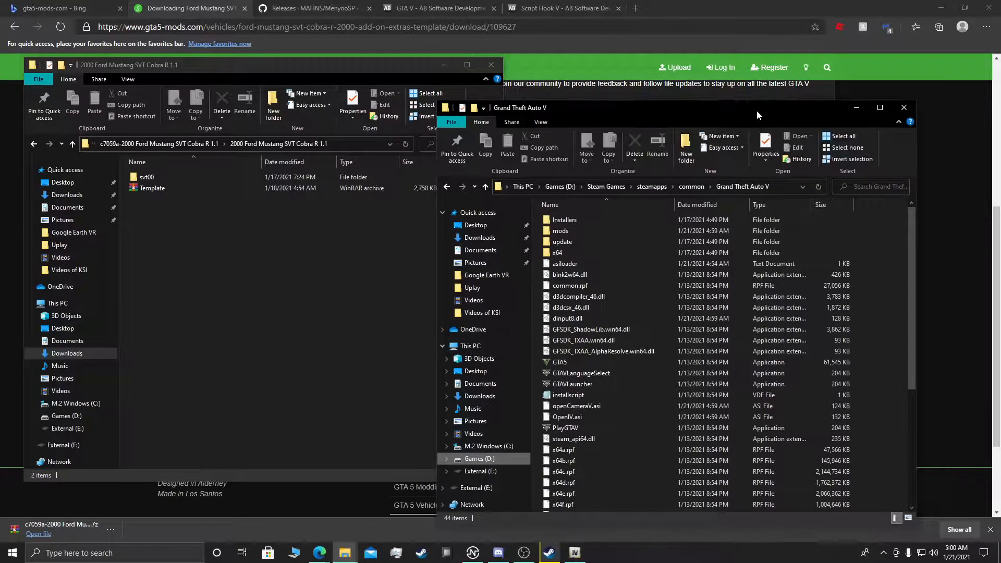
{"action": "left_click", "coordinate": [855, 108]}
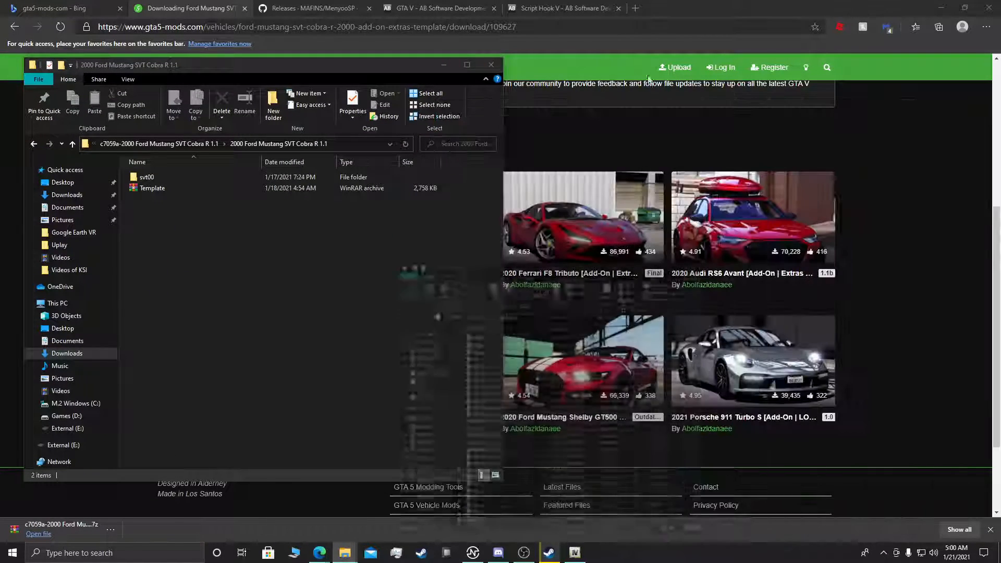
{"action": "left_click_drag", "start_coordinate": [431, 71], "coordinate": [840, 92]}
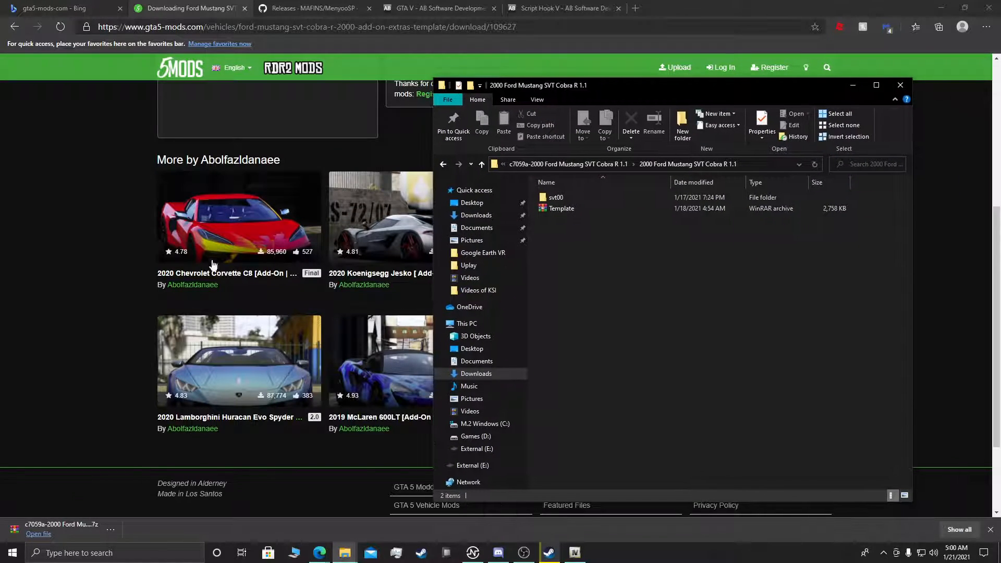
{"action": "scroll", "coordinate": [141, 287], "scroll_direction": "up", "scroll_amount": 5}
{"action": "left_click", "coordinate": [73, 290]}
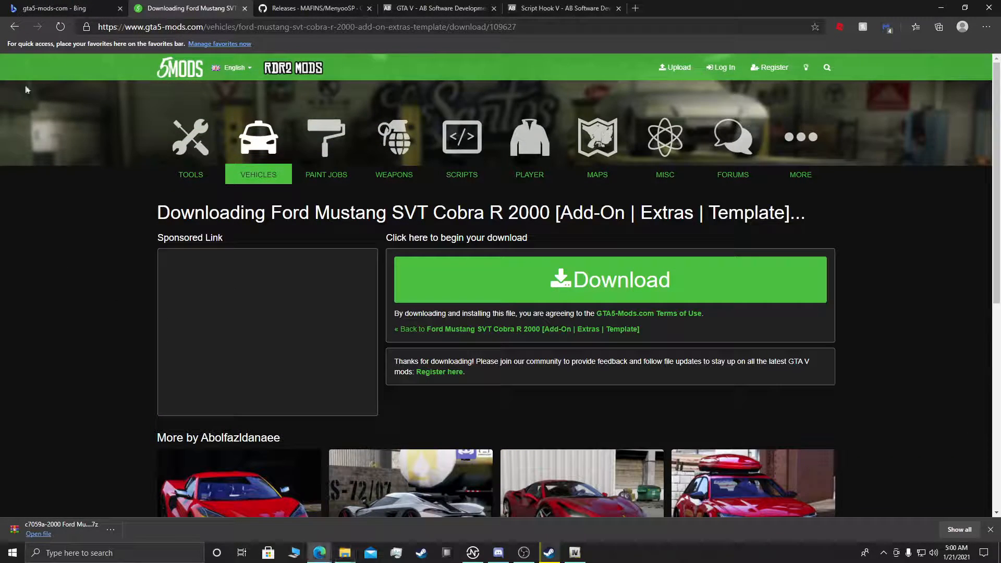
{"action": "left_click", "coordinate": [13, 26]}
{"action": "scroll", "coordinate": [101, 171], "scroll_direction": "down", "scroll_amount": 9}
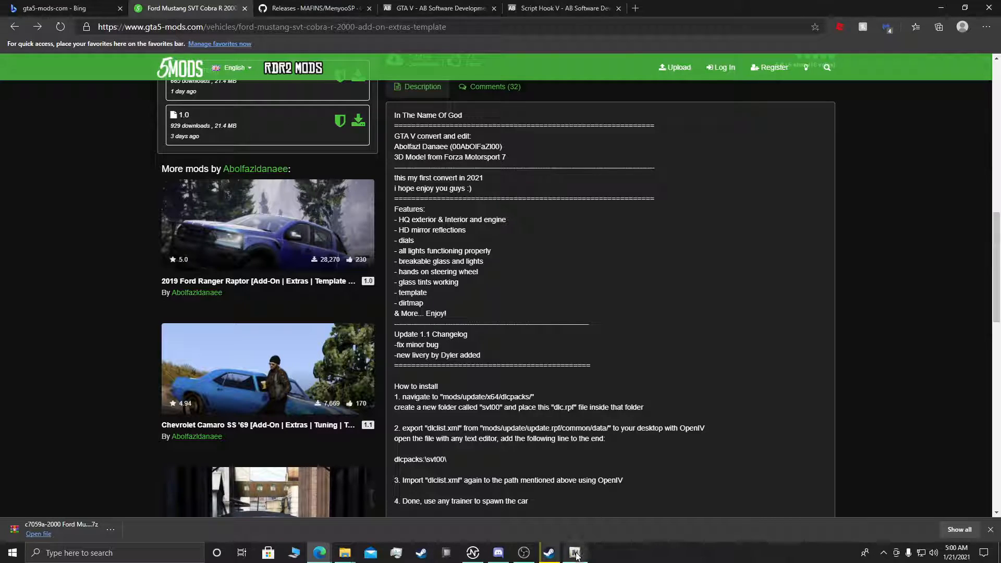
Step: Switch to OpenIV, move its window beside the installation instructions, and open the game's update folder
{"action": "mouse_move", "coordinate": [351, 559]}
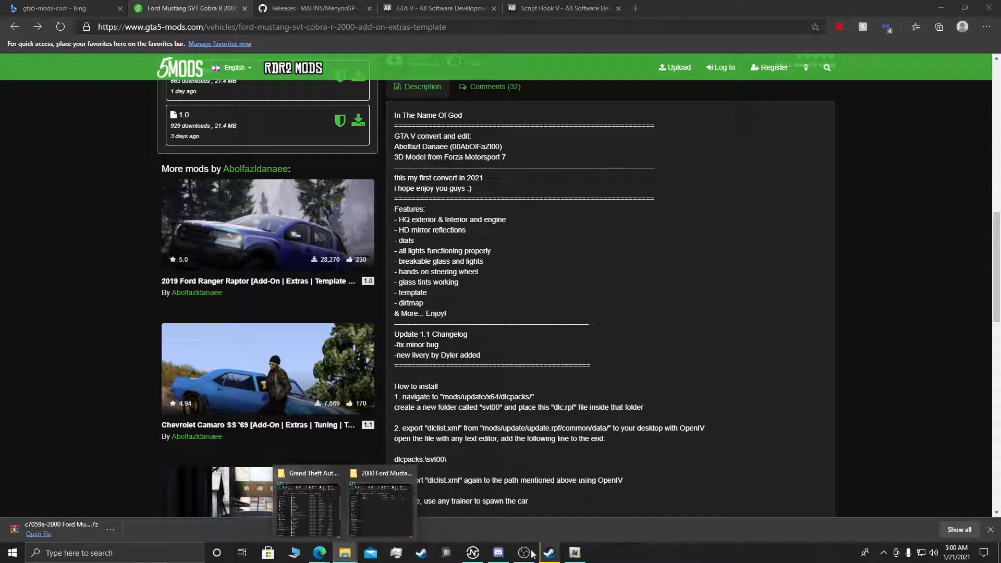
{"action": "left_click", "coordinate": [576, 554]}
{"action": "left_click_drag", "start_coordinate": [334, 140], "coordinate": [516, 92]}
{"action": "double_click", "coordinate": [515, 184]}
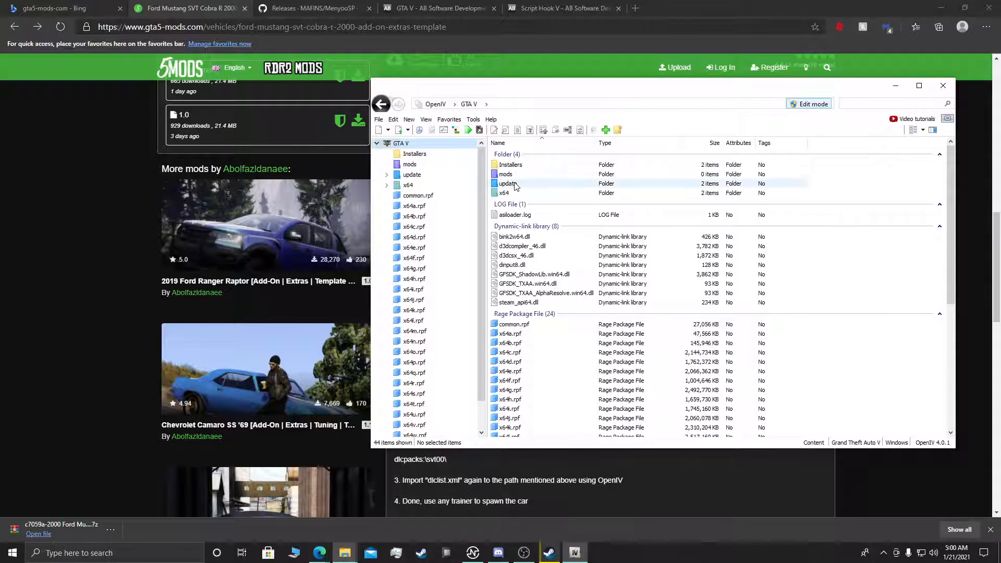
{"action": "double_click", "coordinate": [520, 165]}
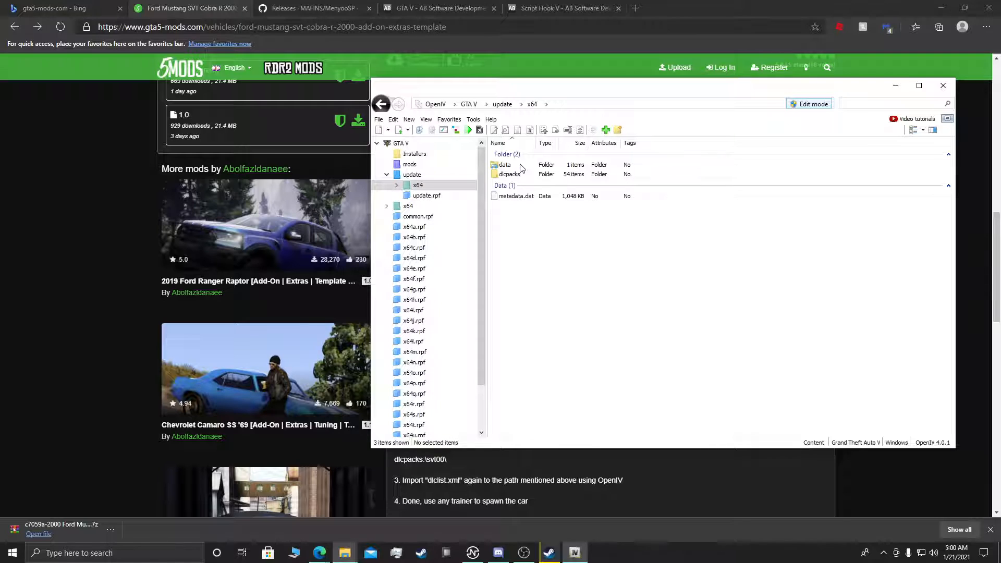
{"action": "double_click", "coordinate": [505, 165]}
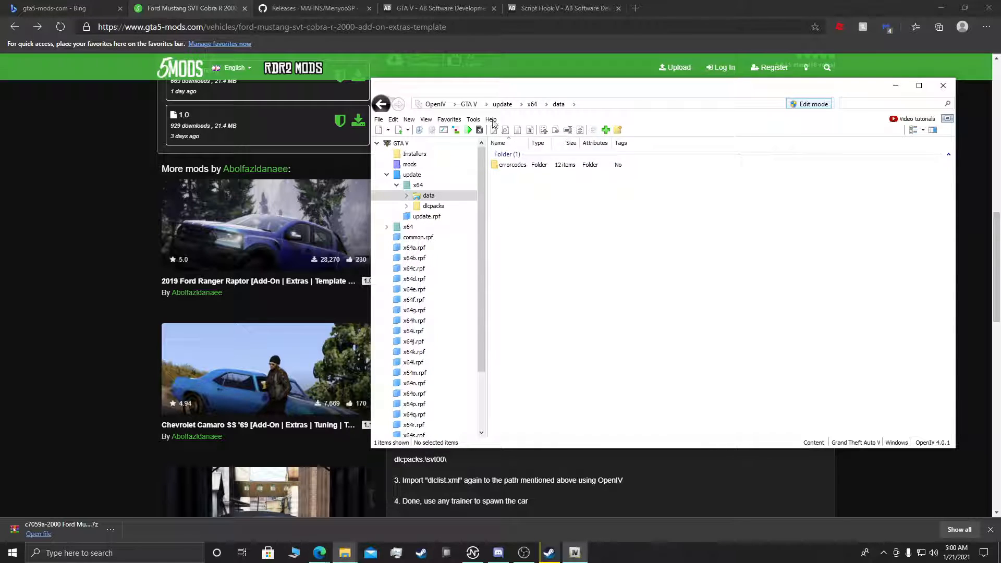
{"action": "left_click", "coordinate": [531, 104]}
{"action": "left_click", "coordinate": [503, 104]}
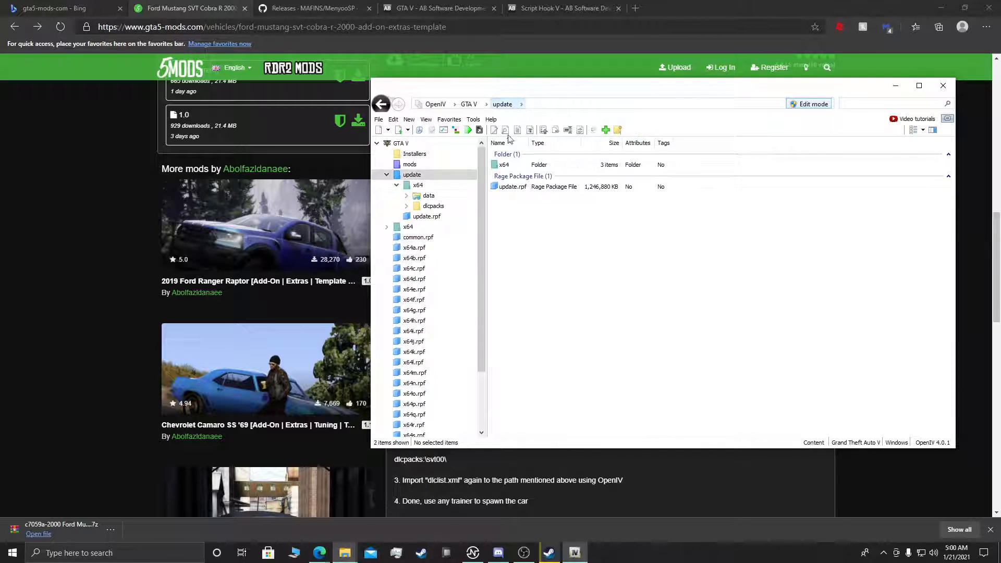
Step: Open the common/data folder inside update.rpf and locate dlclist.xml
{"action": "double_click", "coordinate": [513, 187]}
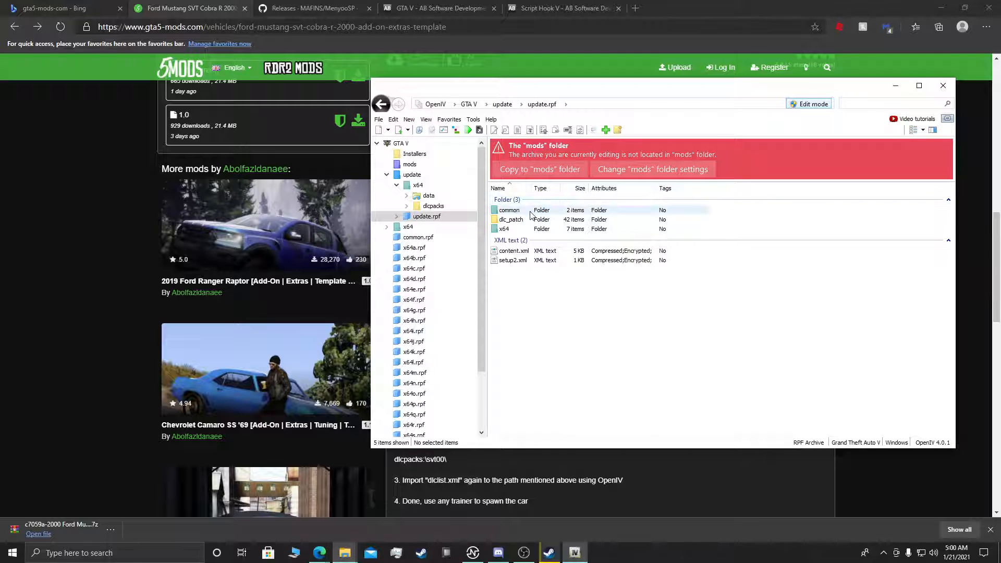
{"action": "double_click", "coordinate": [530, 211]}
{"action": "double_click", "coordinate": [532, 210]}
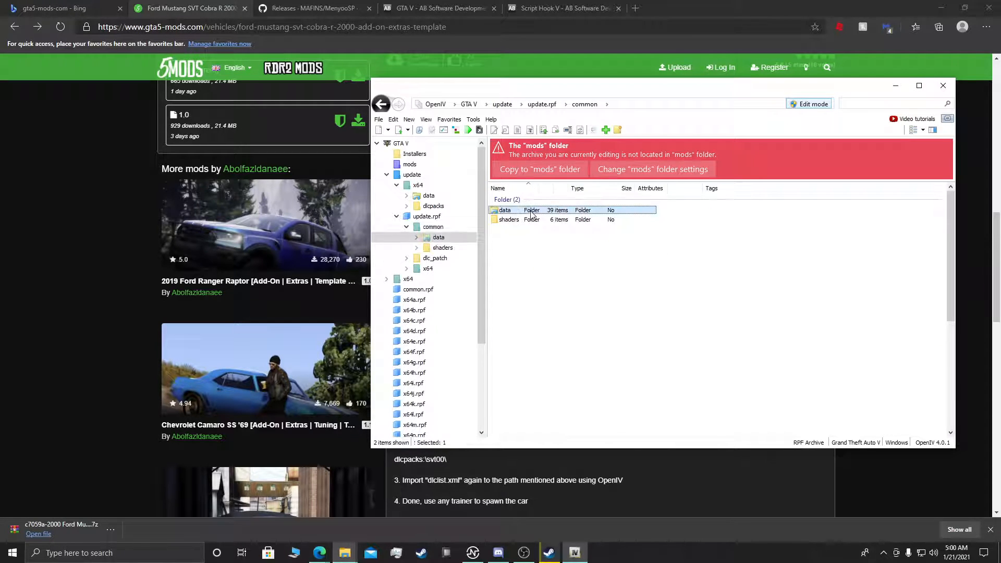
{"action": "scroll", "coordinate": [542, 312], "scroll_direction": "down", "scroll_amount": 5}
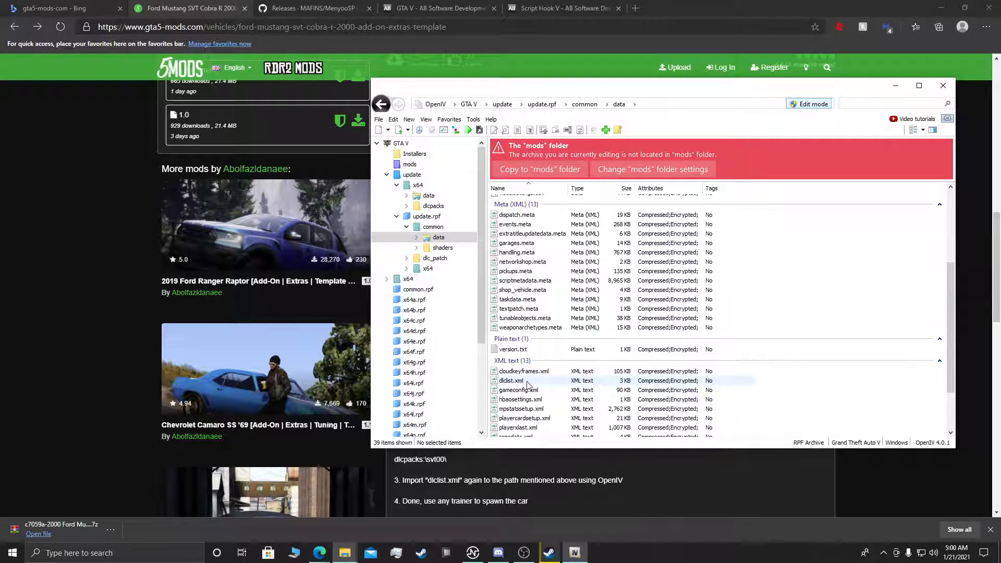
Step: Minimize the browser, create a desktop folder named "Dlc", and place it near the existing desktop shortcut
{"action": "left_click", "coordinate": [941, 8]}
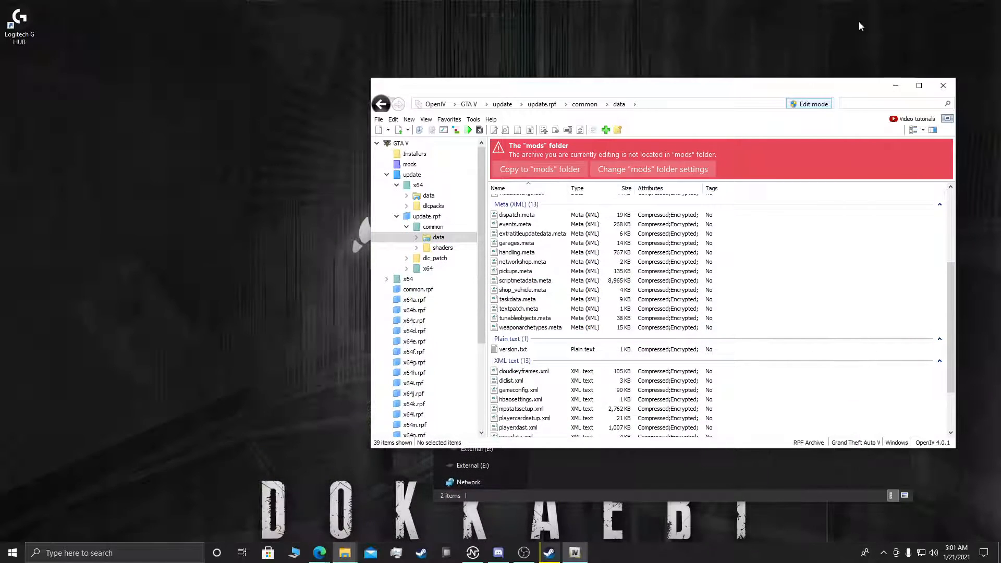
{"action": "right_click", "coordinate": [157, 184]}
{"action": "mouse_move", "coordinate": [255, 299]}
{"action": "left_click", "coordinate": [323, 295]}
{"action": "type", "text": "H"}
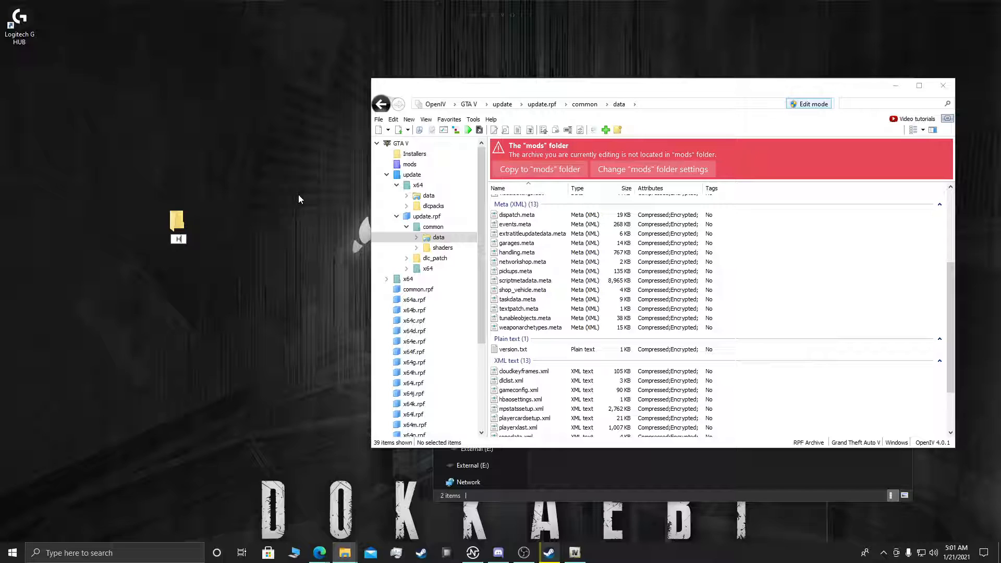
{"action": "key", "text": "BackSpace"}
{"action": "type", "text": "Dlc"}
{"action": "key", "text": "Return"}
{"action": "left_click", "coordinate": [163, 248]}
{"action": "left_click_drag", "start_coordinate": [163, 247], "coordinate": [51, 90]}
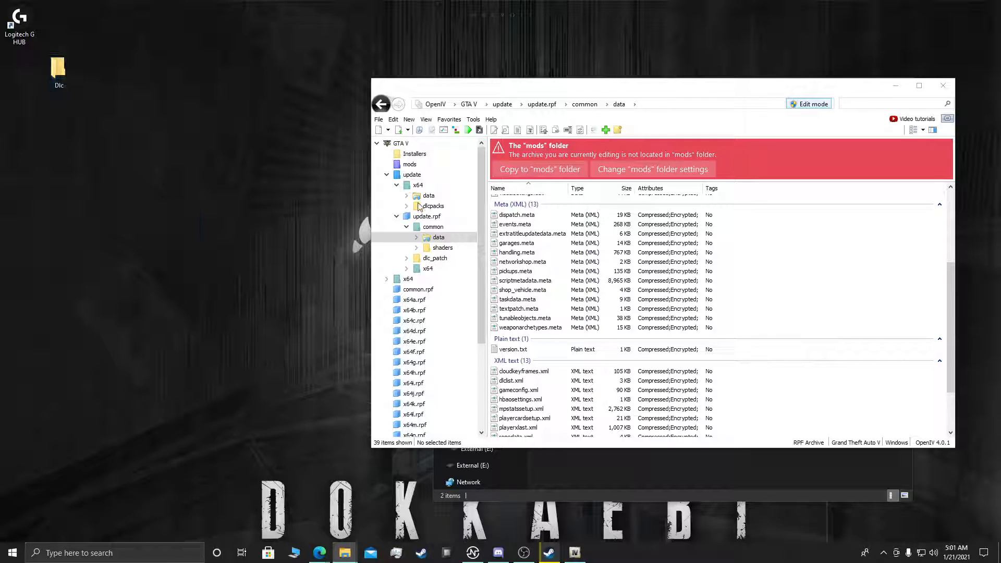
Step: Copy dlclist.xml from OpenIV into the Dlc desktop folder, and open that folder beside the OpenIV window
{"action": "left_click_drag", "start_coordinate": [510, 381], "coordinate": [54, 84]}
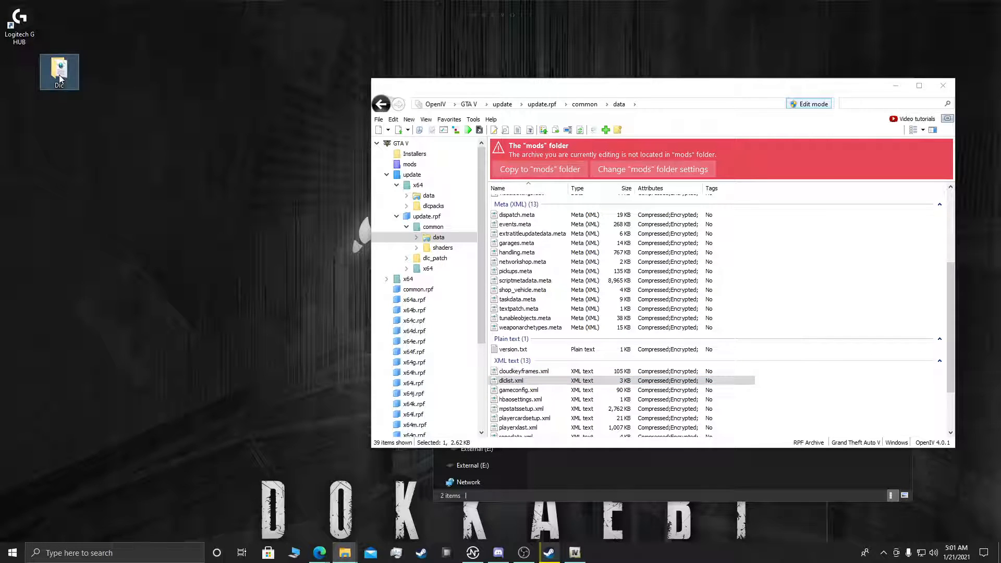
{"action": "double_click", "coordinate": [60, 86]}
{"action": "left_click_drag", "start_coordinate": [616, 102], "coordinate": [254, 111]}
{"action": "left_click_drag", "start_coordinate": [721, 92], "coordinate": [761, 24]}
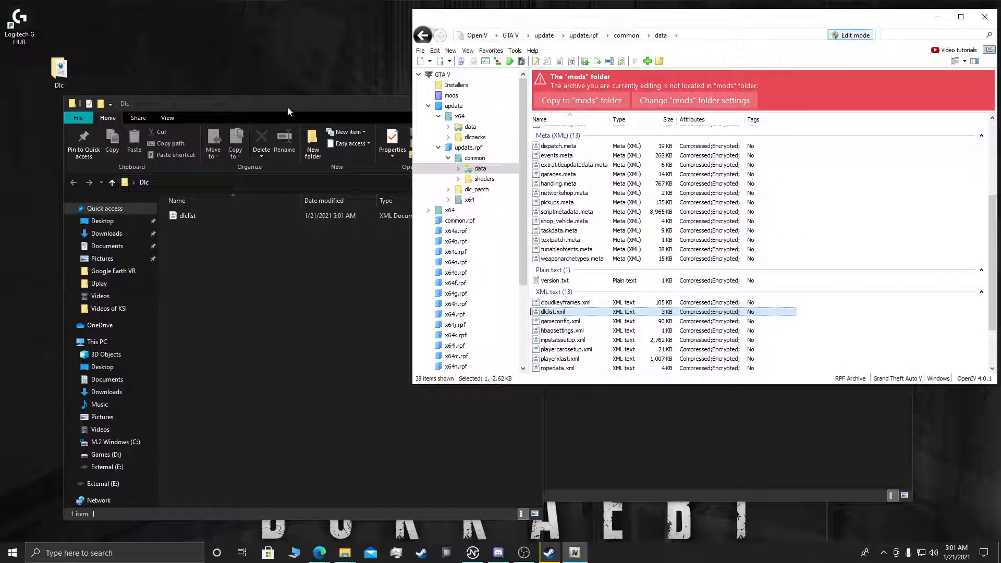
{"action": "left_click_drag", "start_coordinate": [287, 111], "coordinate": [301, 103]}
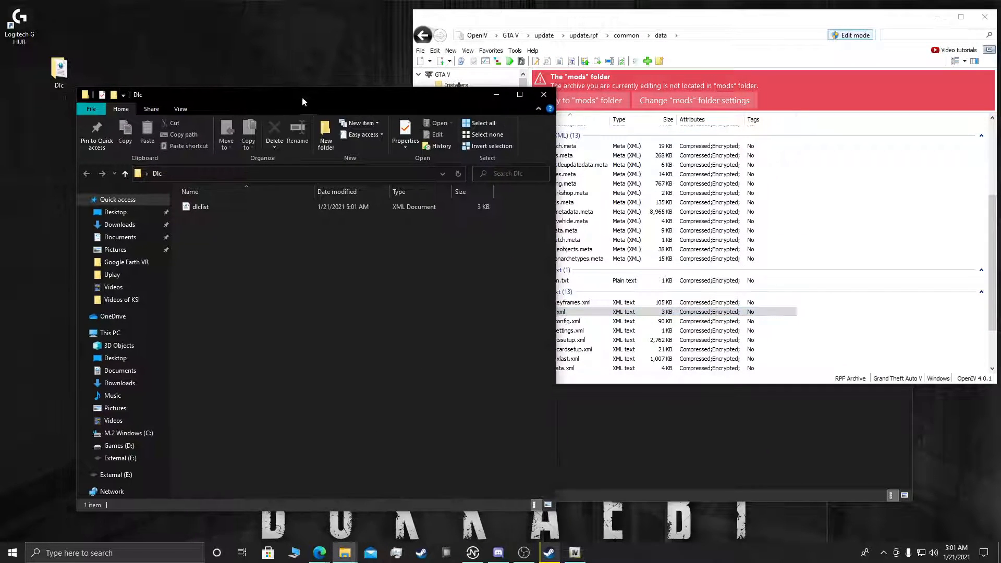
Step: Open dlclist from the Dlc folder in Notepad and insert a new line below the patchday24ng entry
{"action": "right_click", "coordinate": [414, 207]}
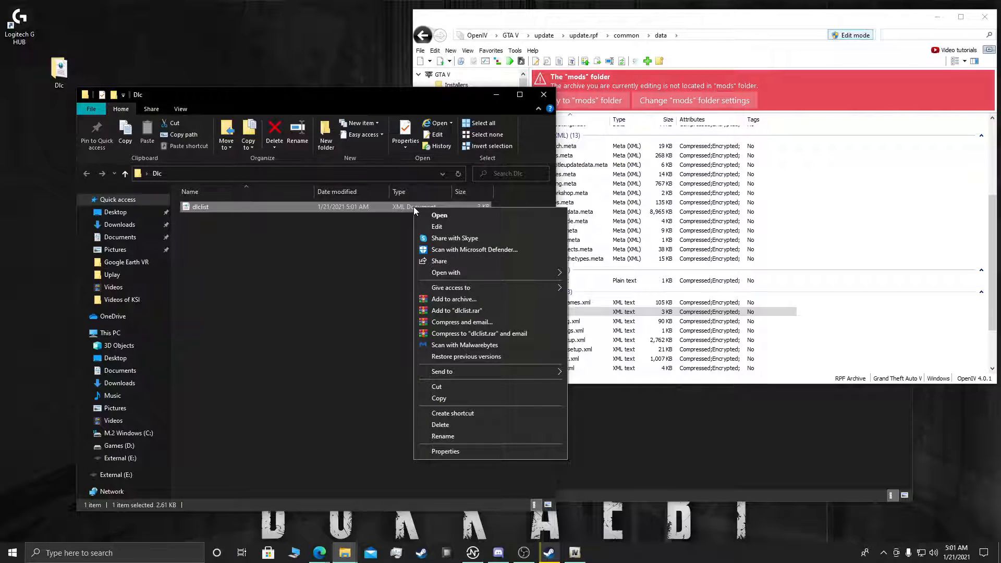
{"action": "mouse_move", "coordinate": [531, 271]}
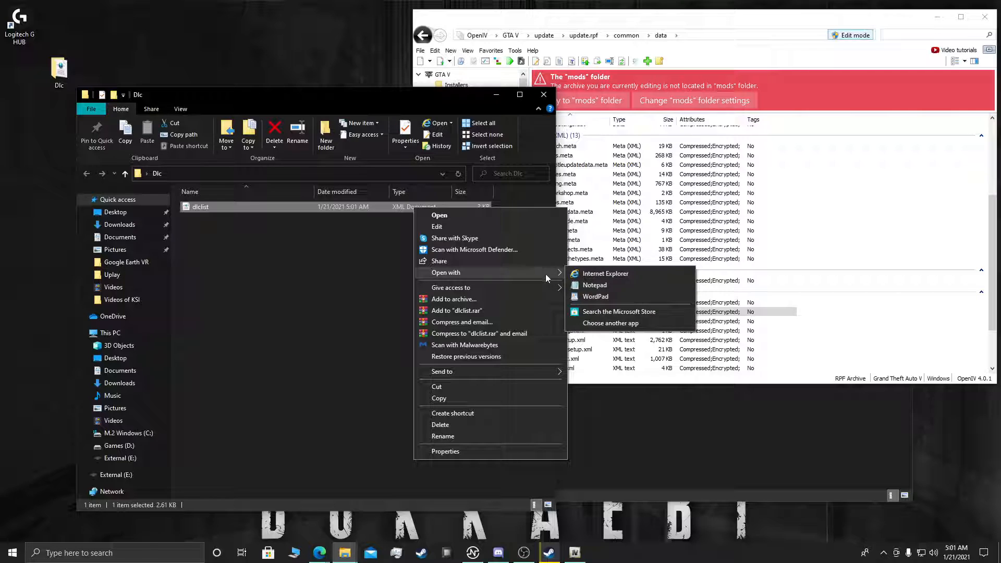
{"action": "left_click", "coordinate": [609, 287]}
{"action": "left_click_drag", "start_coordinate": [300, 211], "coordinate": [365, 155]}
{"action": "scroll", "coordinate": [405, 380], "scroll_direction": "down", "scroll_amount": 15}
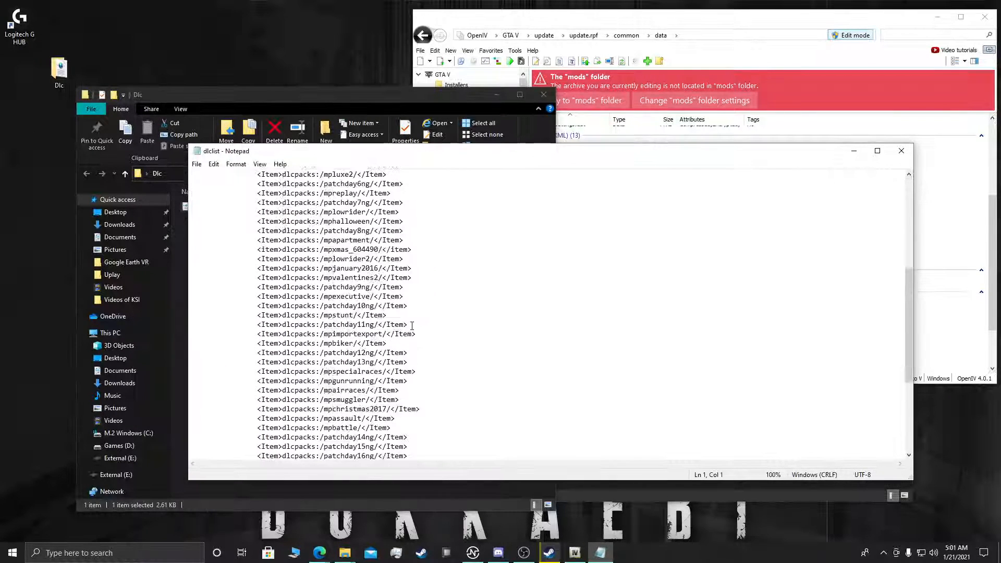
{"action": "left_click", "coordinate": [424, 410]}
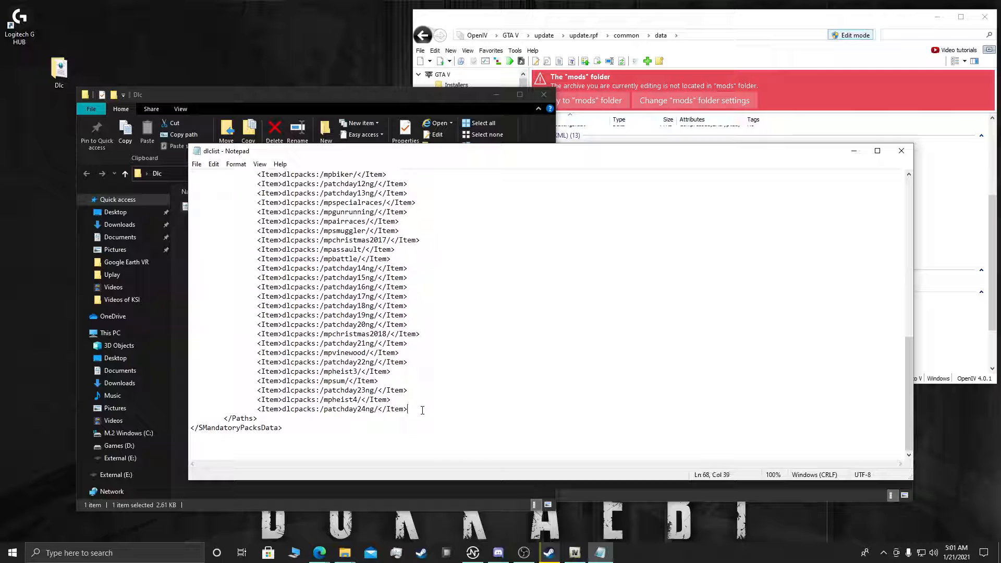
{"action": "key", "text": "Return"}
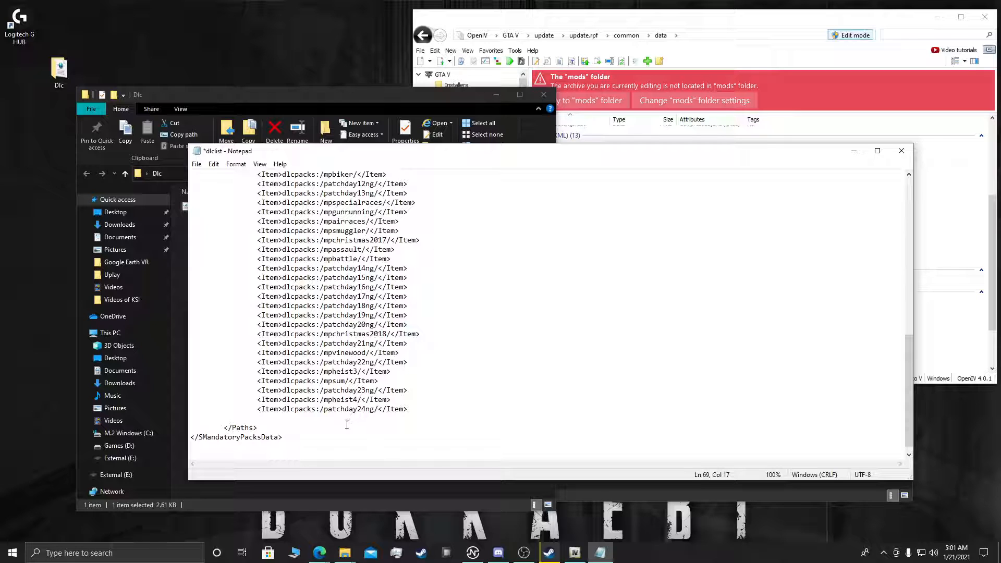
Step: Copy the line dlcpacks:\svt00\ from the Ford Mustang mod page's installation instructions in the browser
{"action": "mouse_move", "coordinate": [319, 553]}
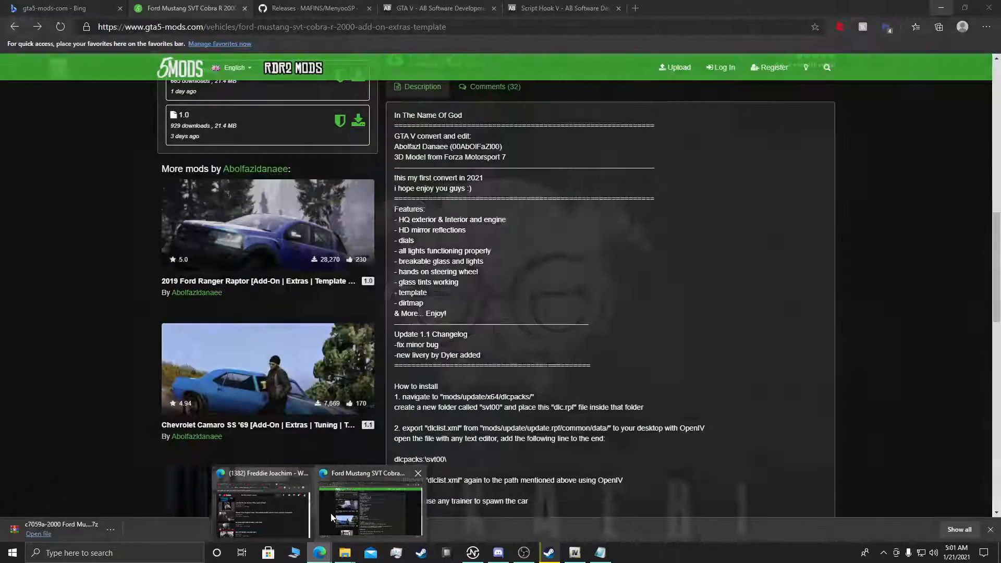
{"action": "left_click", "coordinate": [331, 513]}
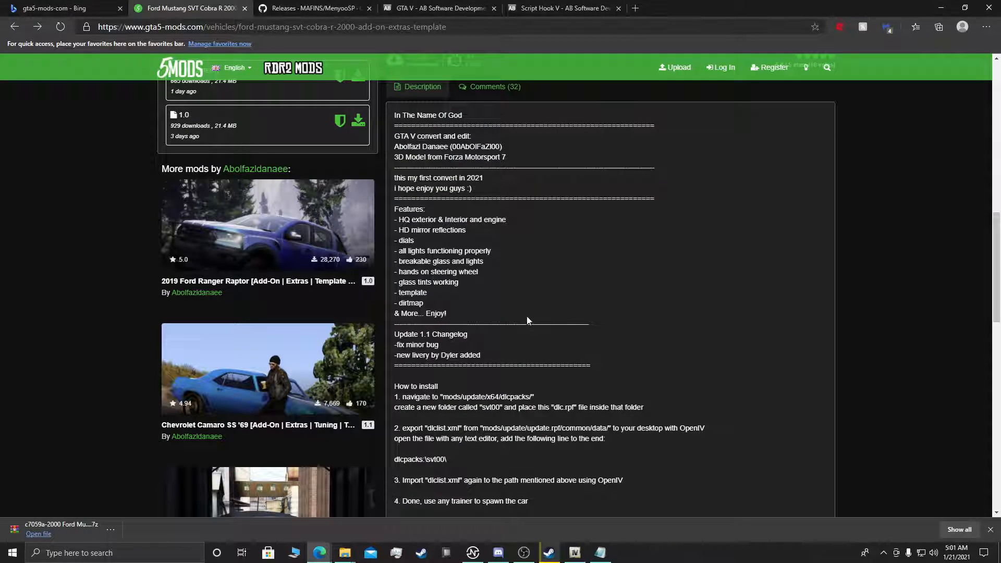
{"action": "scroll", "coordinate": [527, 320], "scroll_direction": "down", "scroll_amount": 1}
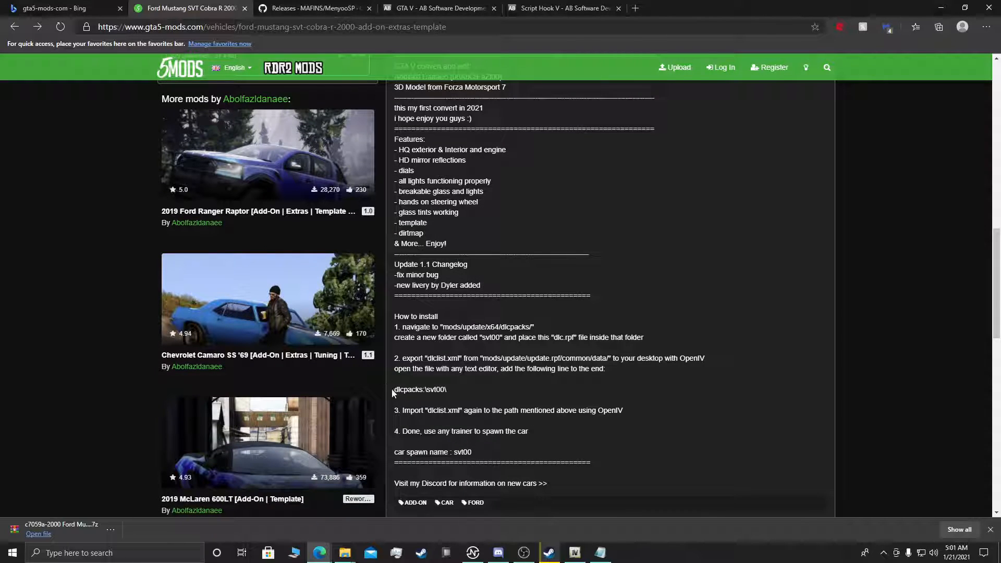
{"action": "left_click_drag", "start_coordinate": [394, 389], "coordinate": [435, 390]}
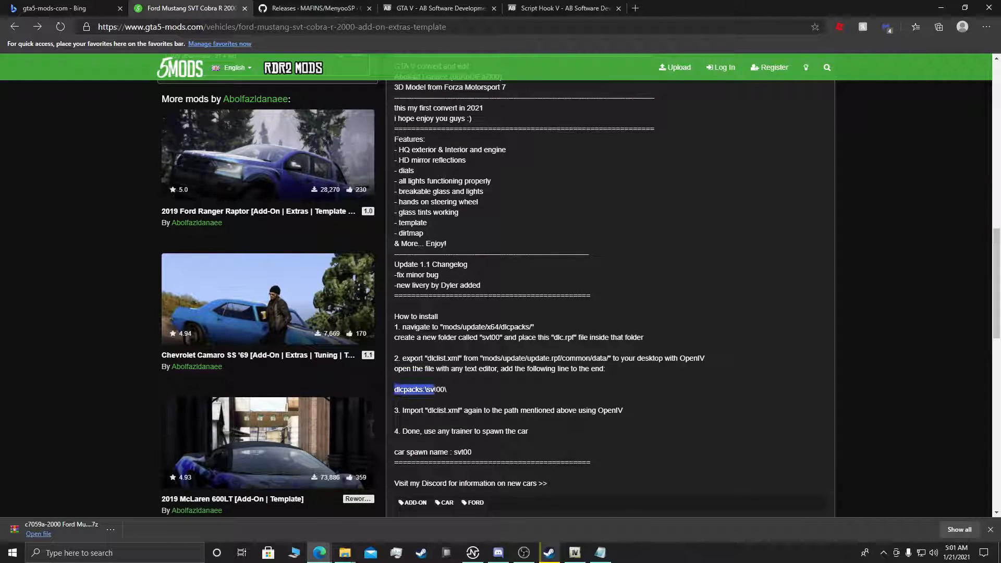
{"action": "right_click", "coordinate": [430, 392]}
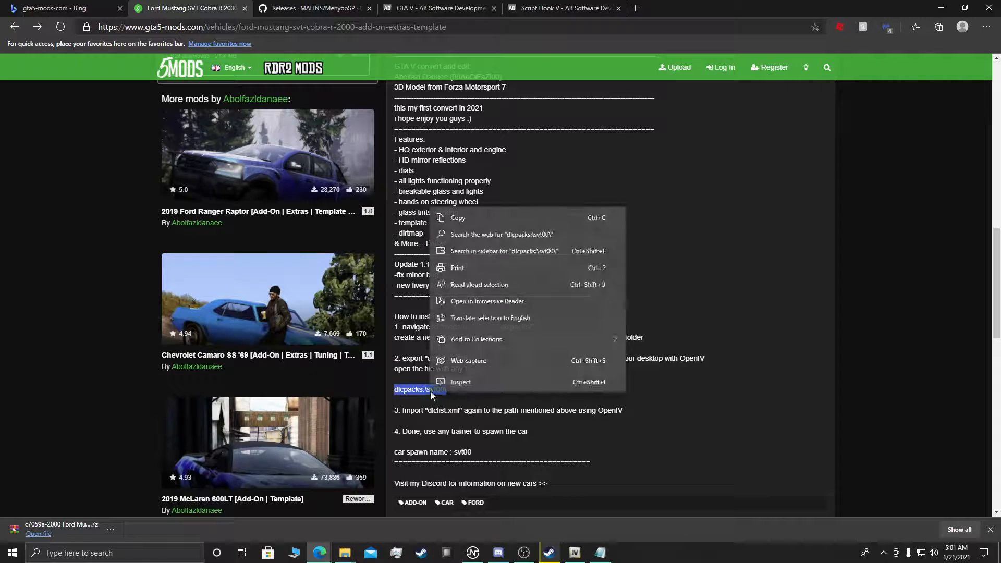
{"action": "left_click", "coordinate": [459, 214]}
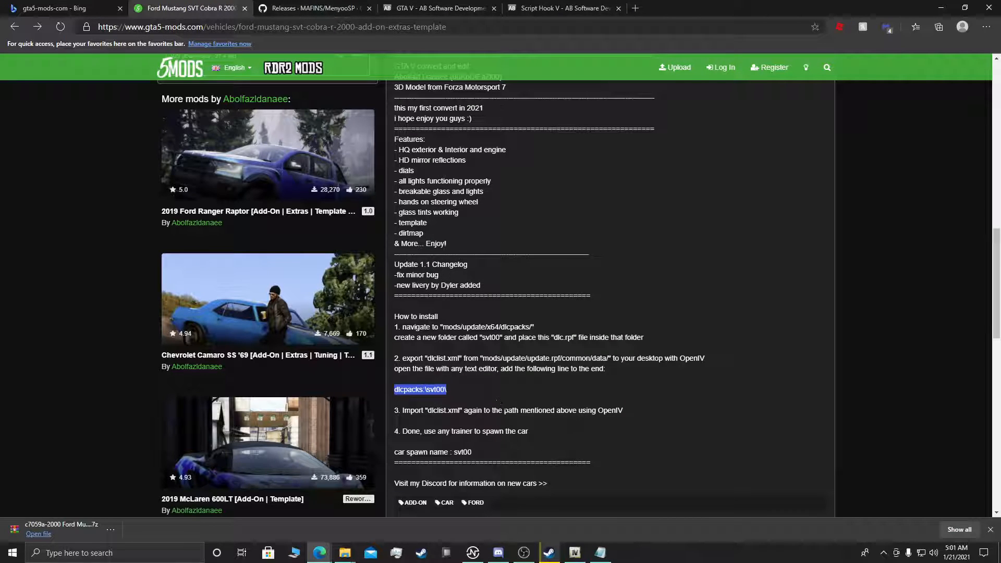
{"action": "left_click", "coordinate": [499, 402]}
Step: Switch to Notepad, paste dlcpacks:\svt00\ on the new line of dlclist, and prefix it with <Item>
{"action": "left_click", "coordinate": [605, 553]}
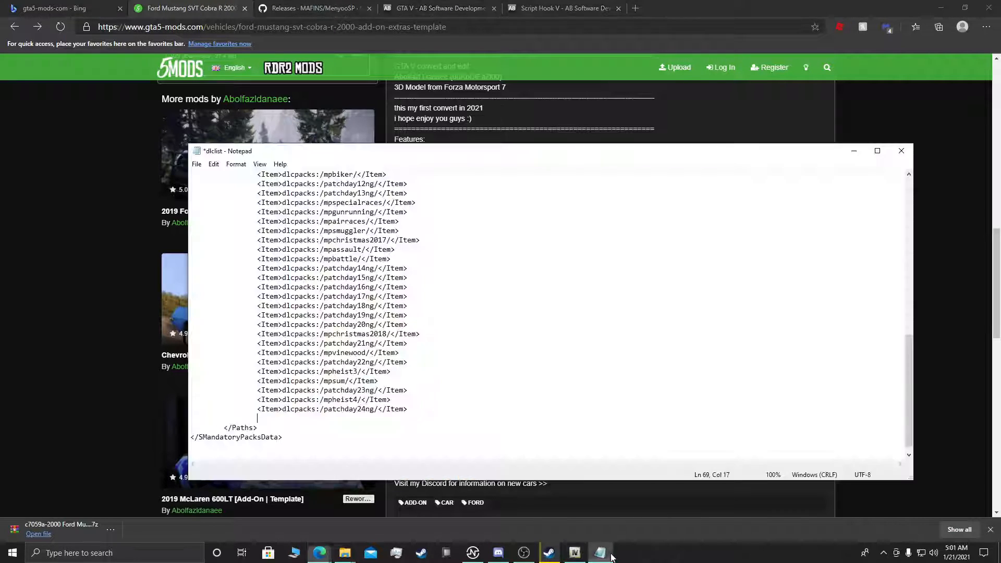
{"action": "type", "text": "dlcpacks:\\svt00\\"}
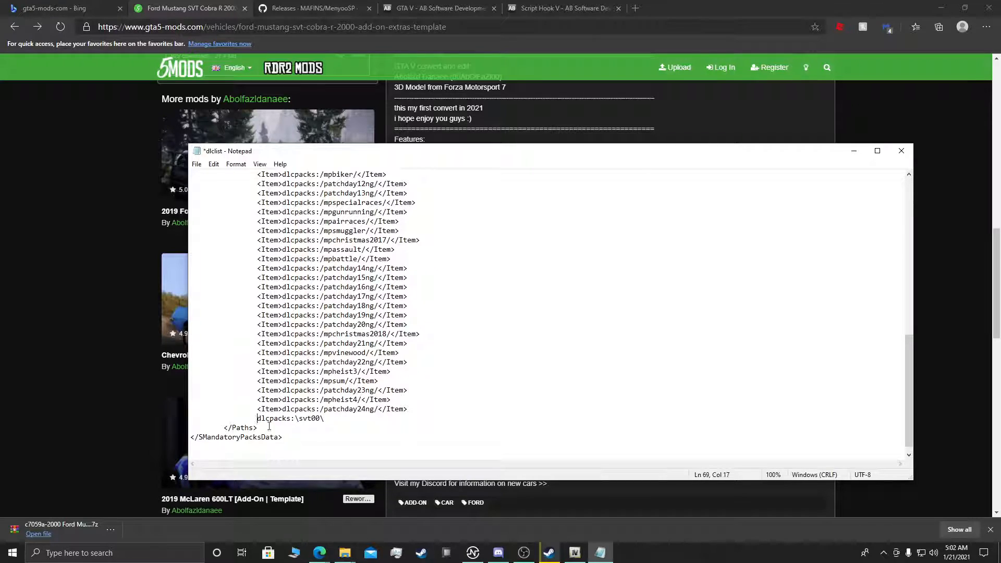
{"action": "type", "text": "<"}
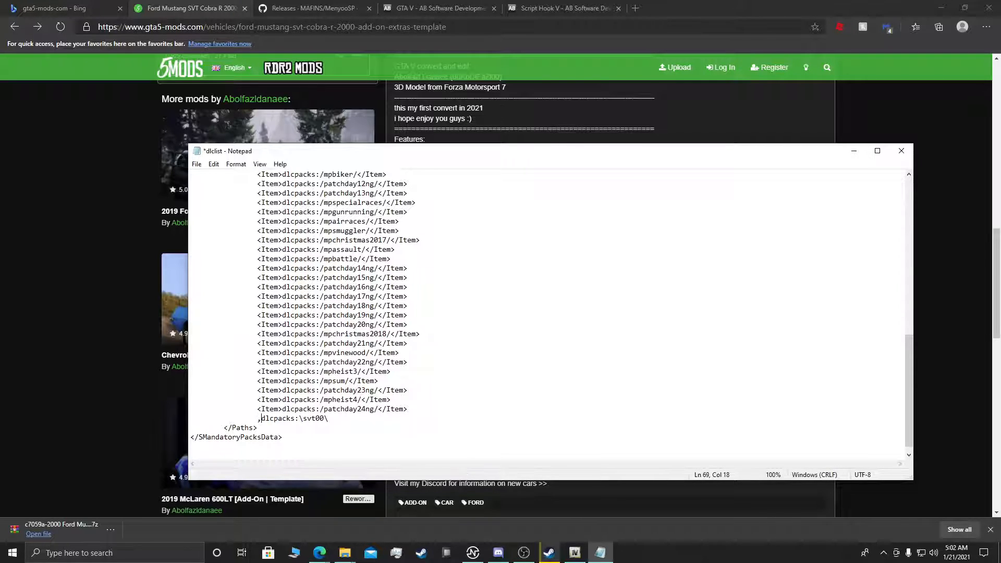
{"action": "key", "text": "BackSpace"}
{"action": "type", "text": "<Item>"}
{"action": "scroll", "coordinate": [382, 388], "scroll_direction": "up", "scroll_amount": 1}
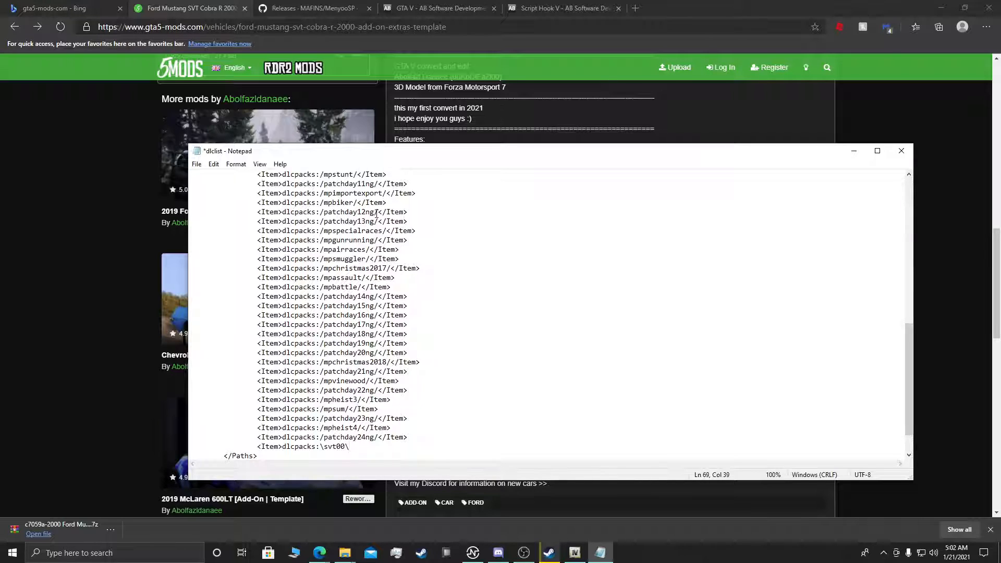
{"action": "scroll", "coordinate": [375, 253], "scroll_direction": "down", "scroll_amount": 2}
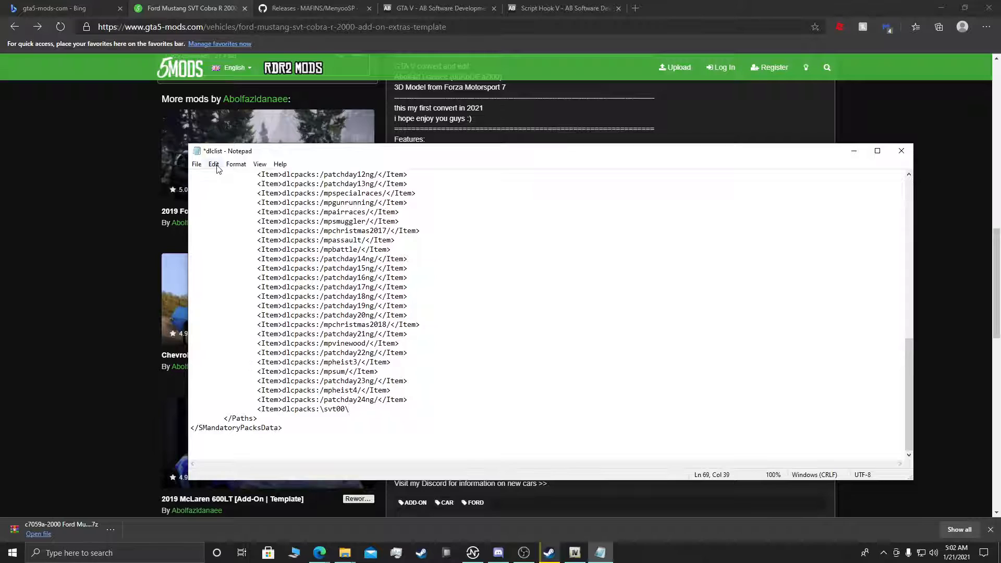
Step: Save the edited dlclist file and close Notepad
{"action": "left_click", "coordinate": [197, 164]}
{"action": "left_click", "coordinate": [203, 212]}
{"action": "left_click", "coordinate": [901, 151]}
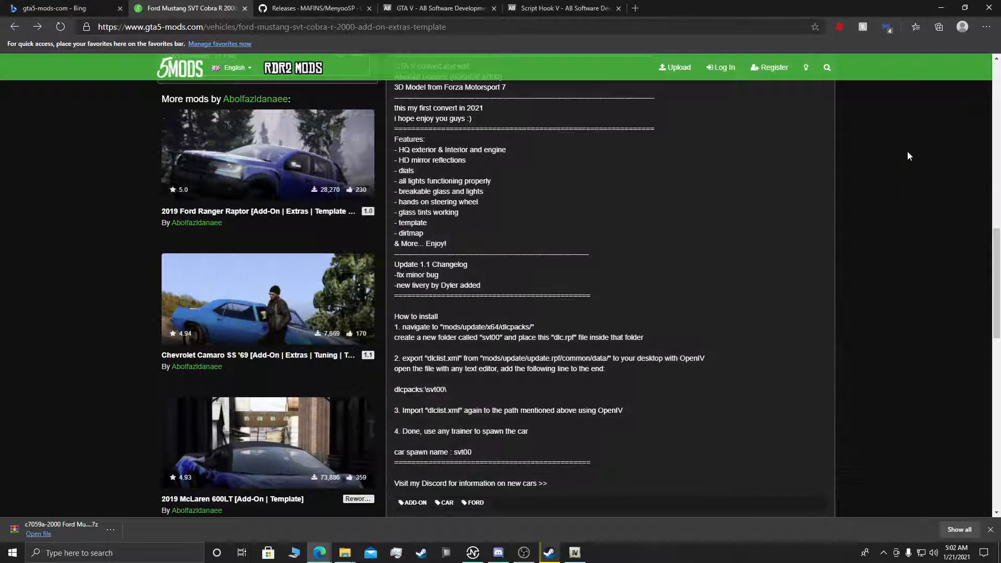
Step: Minimize the browser, move the Dlc folder window clear of OpenIV's file list, and select dlclist.xml in OpenIV
{"action": "left_click", "coordinate": [344, 555]}
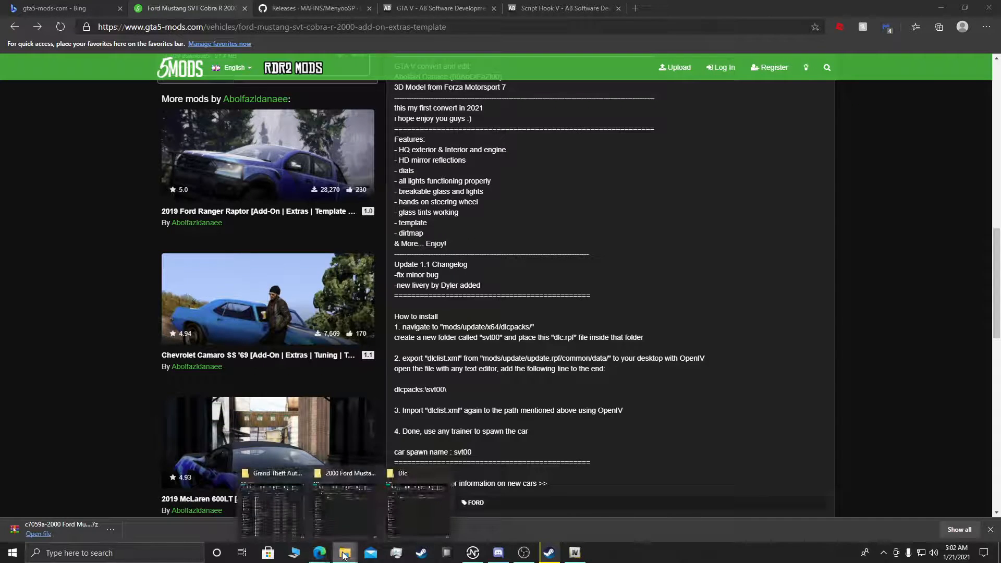
{"action": "left_click", "coordinate": [941, 7]}
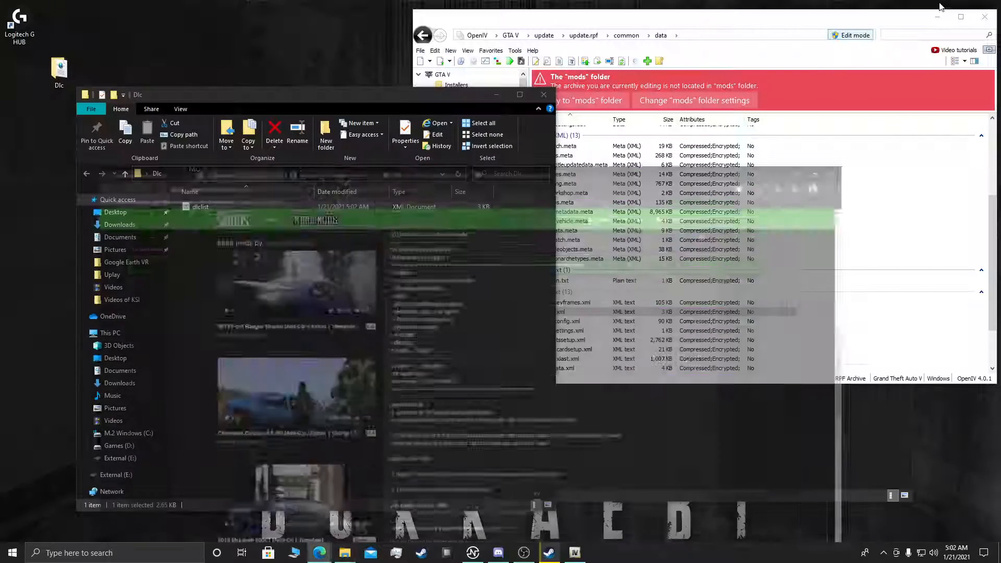
{"action": "left_click_drag", "start_coordinate": [225, 101], "coordinate": [199, 84]}
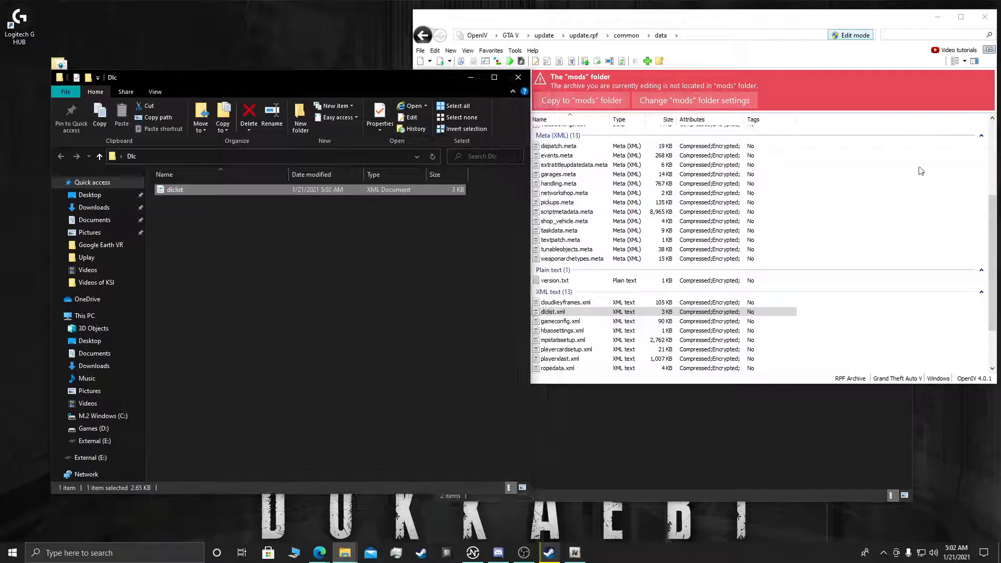
{"action": "left_click", "coordinate": [921, 169]}
{"action": "left_click", "coordinate": [562, 312]}
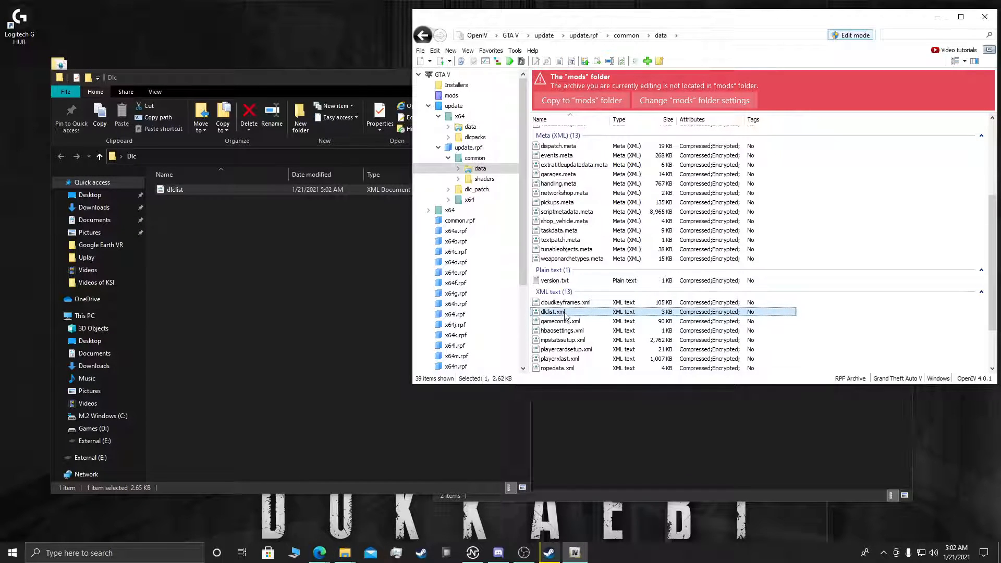
Step: Create a new subfolder for the DLC backup inside the Dlc desktop folder
{"action": "left_click", "coordinate": [204, 280]}
{"action": "right_click", "coordinate": [207, 255]}
{"action": "mouse_move", "coordinate": [243, 397]}
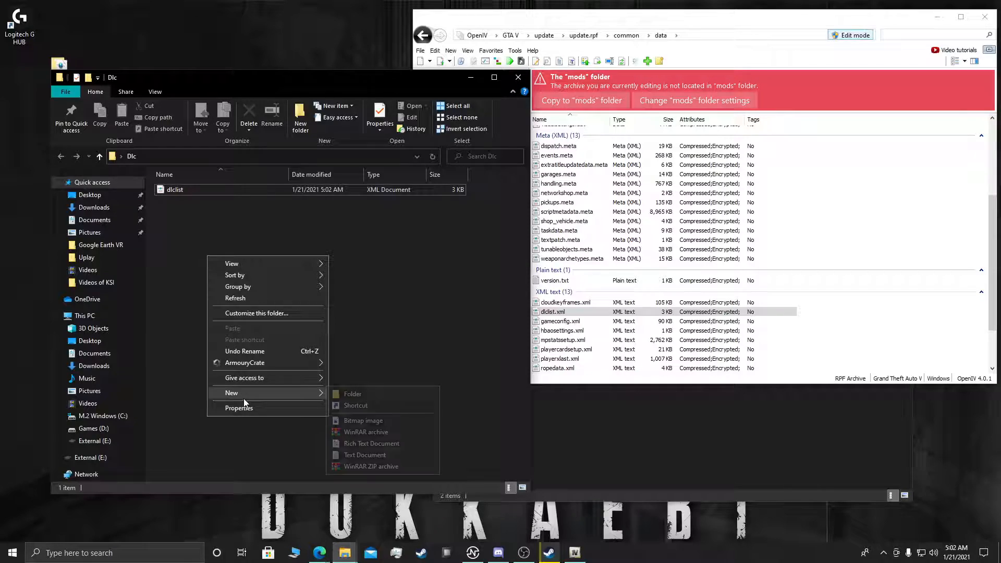
{"action": "left_click", "coordinate": [366, 394]}
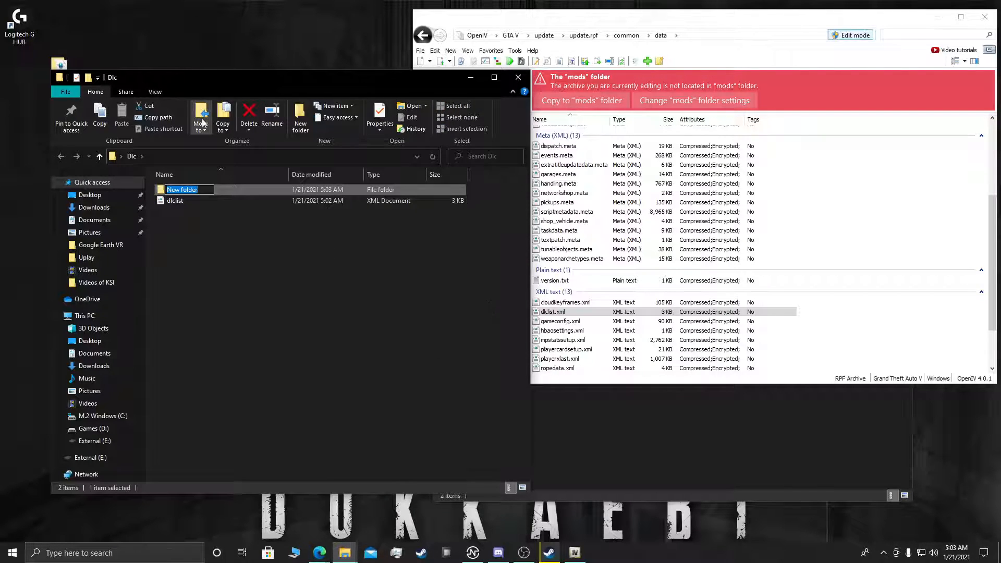
{"action": "type", "text": "DLC"}
{"action": "type", "text": "Backu["}
{"action": "key", "text": "Return"}
Step: Rename the new backup subfolder as "DLC Backup"
{"action": "right_click", "coordinate": [178, 188]}
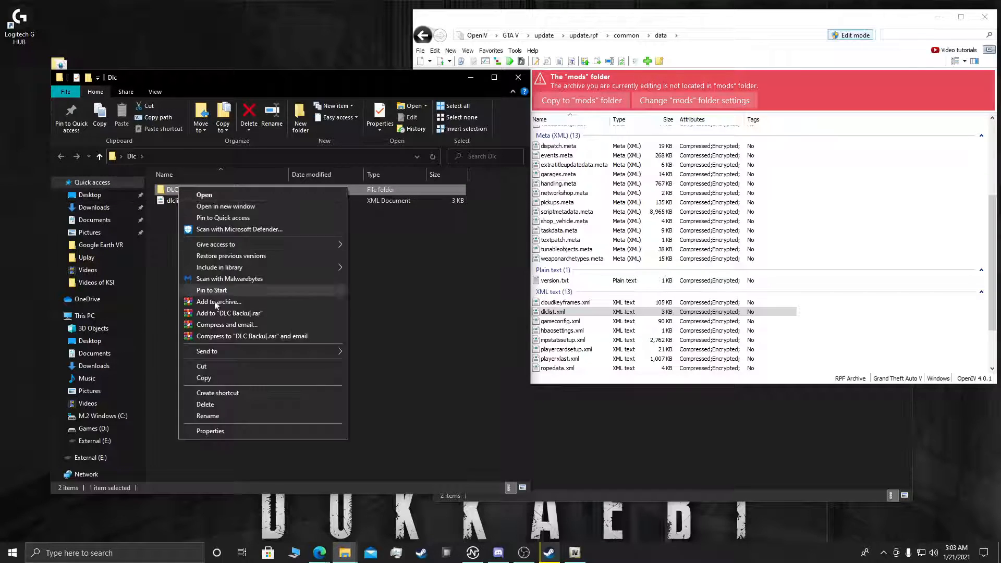
{"action": "left_click", "coordinate": [233, 415]}
{"action": "key", "text": "BackSpace"}
{"action": "type", "text": "p"}
{"action": "key", "text": "Return"}
{"action": "left_click", "coordinate": [356, 308]}
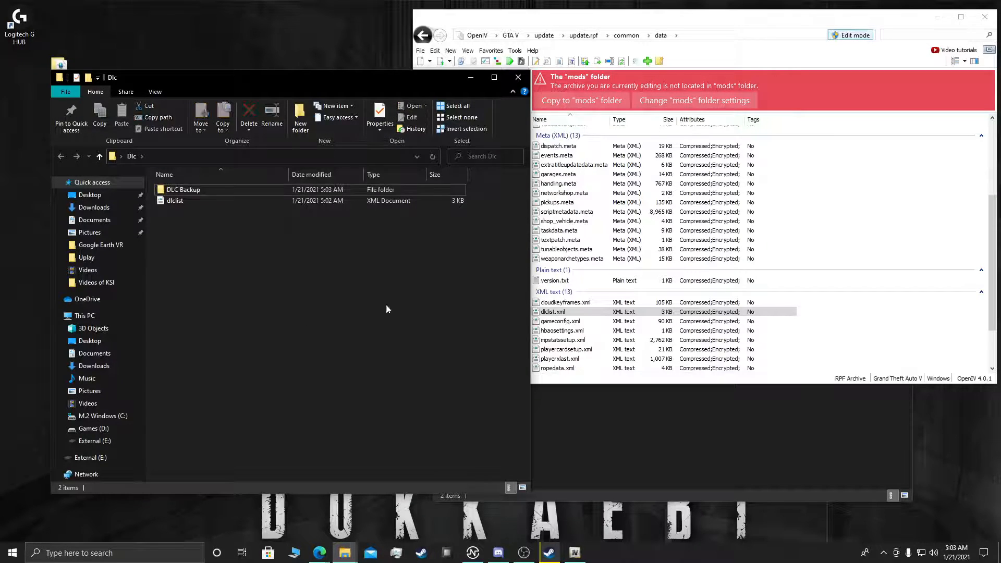
Step: Copy the original dlclist.xml from OpenIV into DLC Backup, check that folder, and return to the Dlc folder
{"action": "left_click_drag", "start_coordinate": [558, 311], "coordinate": [190, 188]}
{"action": "double_click", "coordinate": [191, 189]}
{"action": "key", "text": "alt+Left"}
{"action": "left_click", "coordinate": [249, 282]}
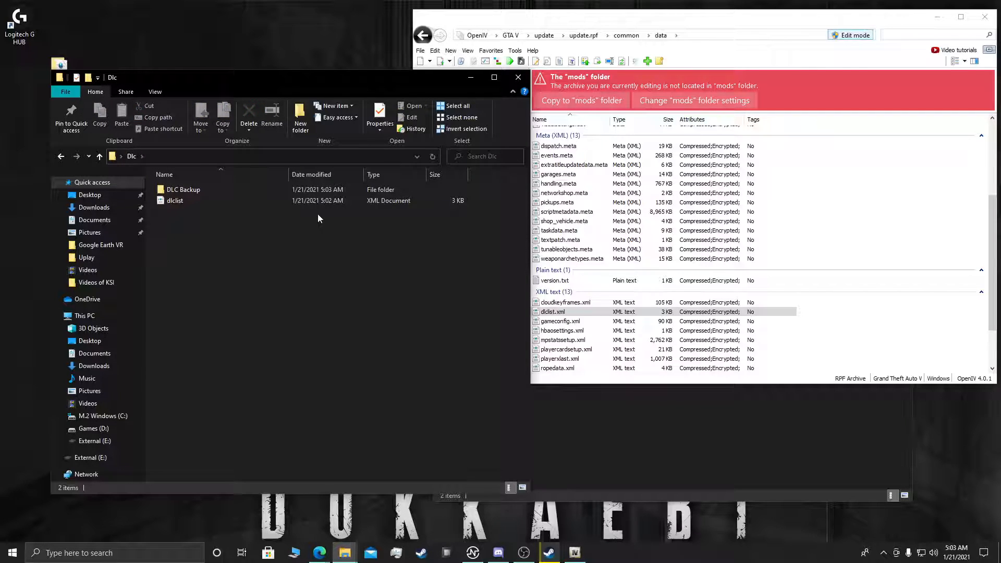
Step: Replace dlclist.xml in OpenIV's common/data folder with the edited copy from Dlc, and go back to the update folder
{"action": "left_click", "coordinate": [936, 345]}
{"action": "left_click_drag", "start_coordinate": [301, 200], "coordinate": [558, 315]}
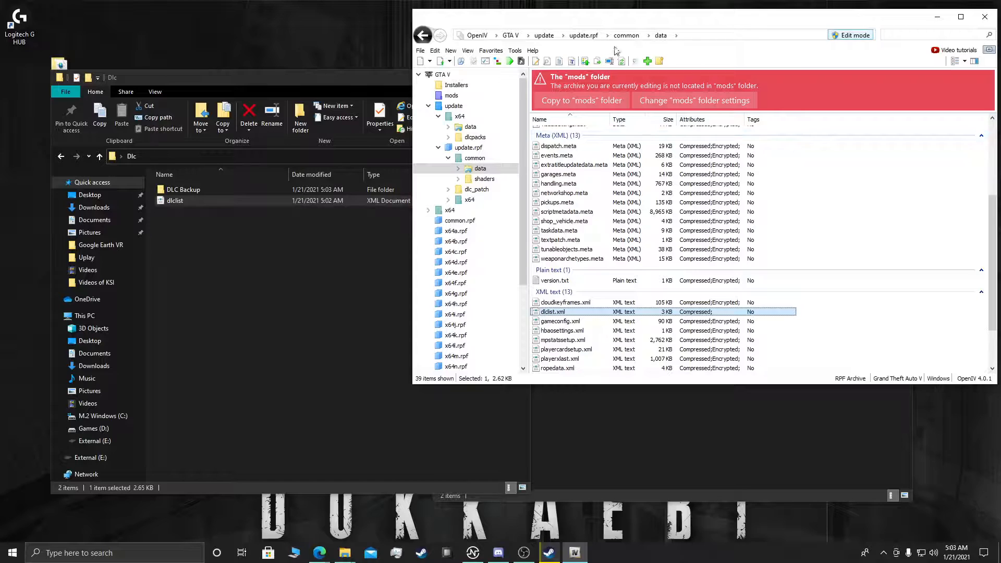
{"action": "left_click", "coordinate": [584, 35]}
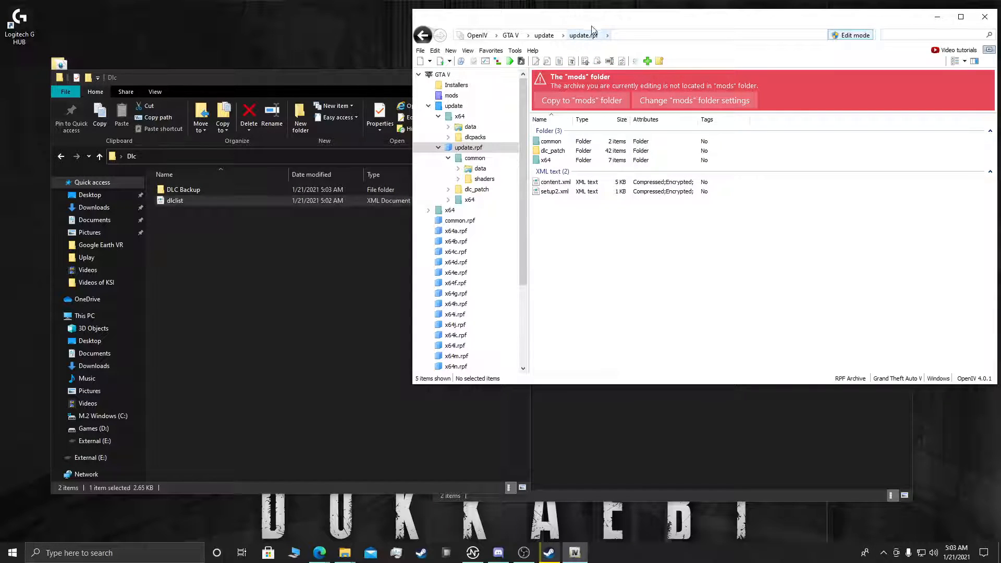
{"action": "left_click", "coordinate": [545, 38]}
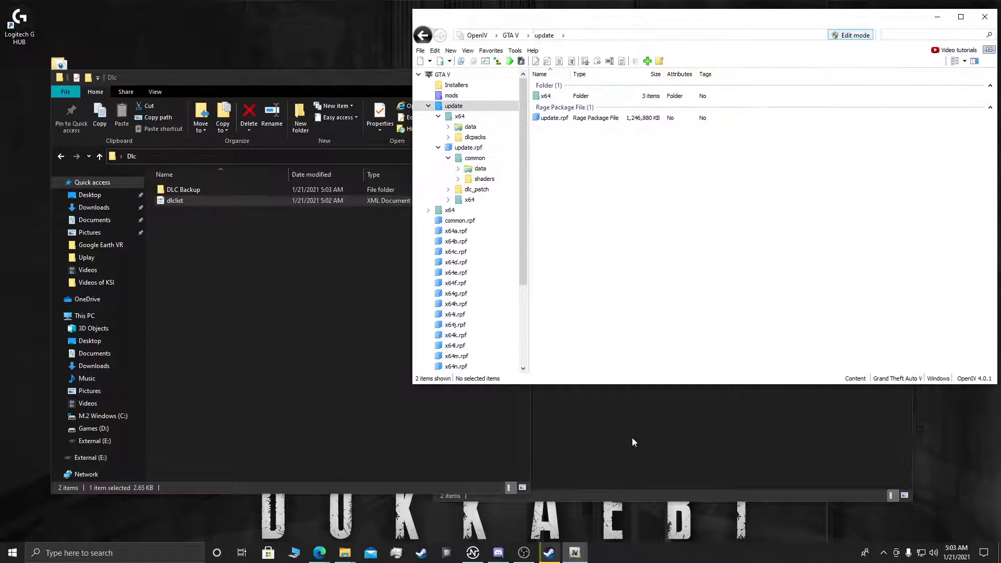
Step: Place the 2000 Ford Mustang SVT Cobra R 1.1 folder window beside OpenIV, and open update/x64/dlcpacks in OpenIV
{"action": "left_click", "coordinate": [632, 433]}
{"action": "left_click_drag", "start_coordinate": [561, 80], "coordinate": [157, 94]}
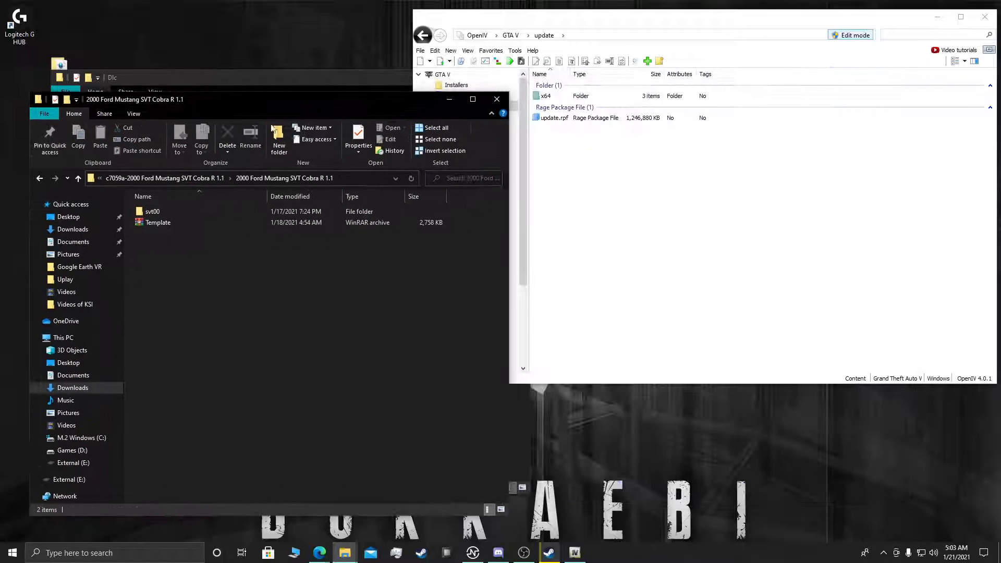
{"action": "left_click", "coordinate": [735, 219]}
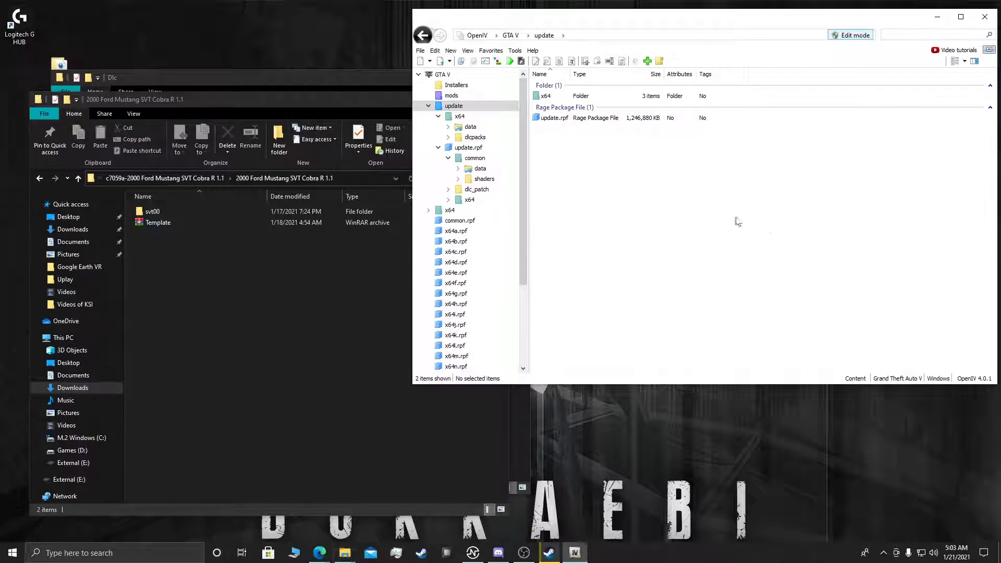
{"action": "double_click", "coordinate": [629, 98]}
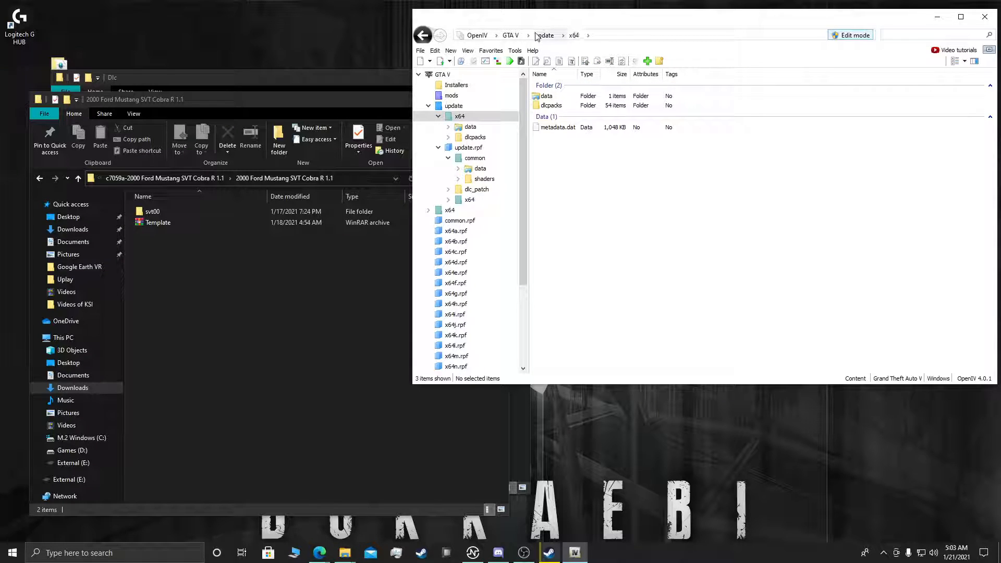
{"action": "double_click", "coordinate": [547, 105]}
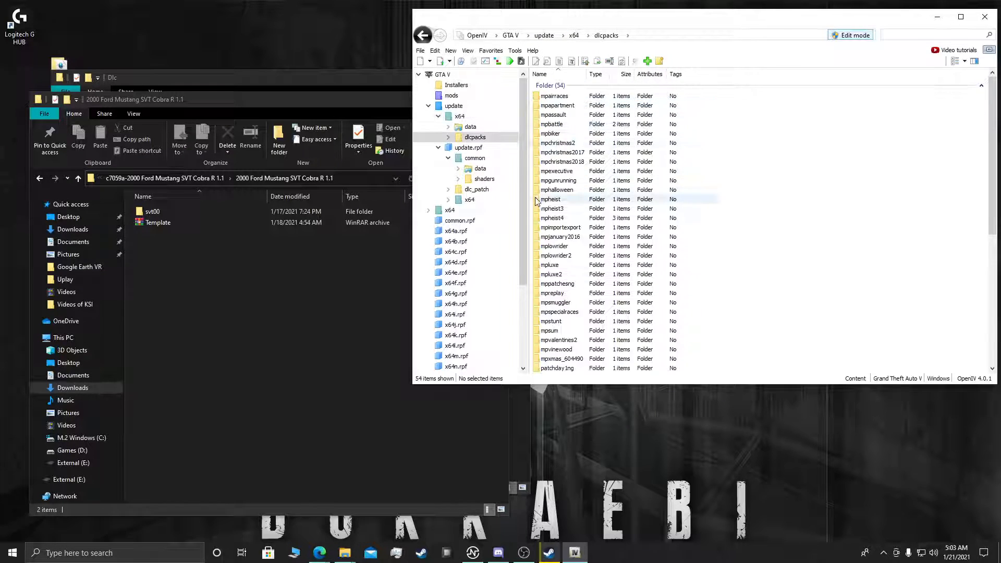
{"action": "scroll", "coordinate": [745, 231], "scroll_direction": "down", "scroll_amount": 8}
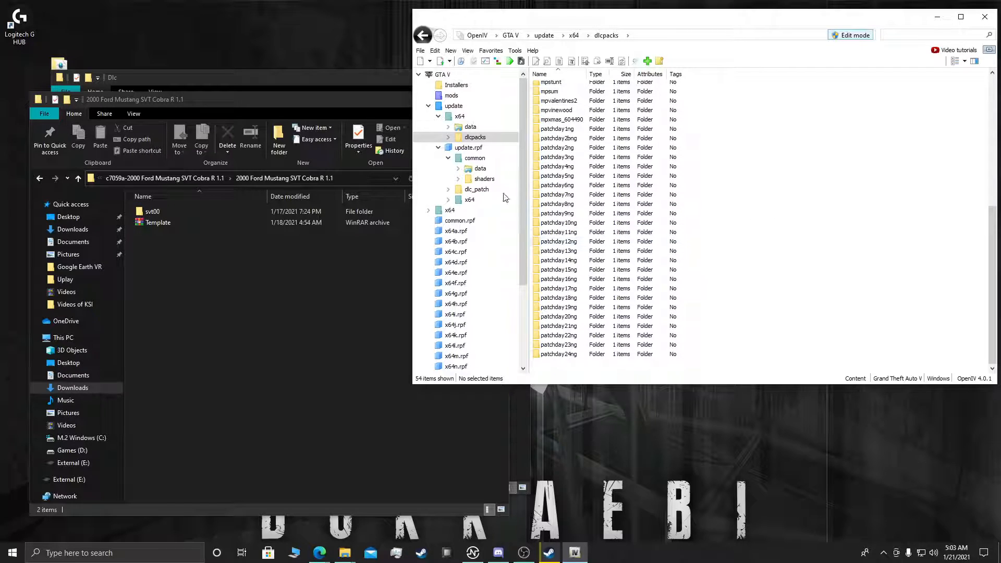
Step: Add the svt00 folder from the Mustang mod folder to OpenIV's update/x64/dlcpacks folder
{"action": "left_click_drag", "start_coordinate": [175, 210], "coordinate": [336, 211]}
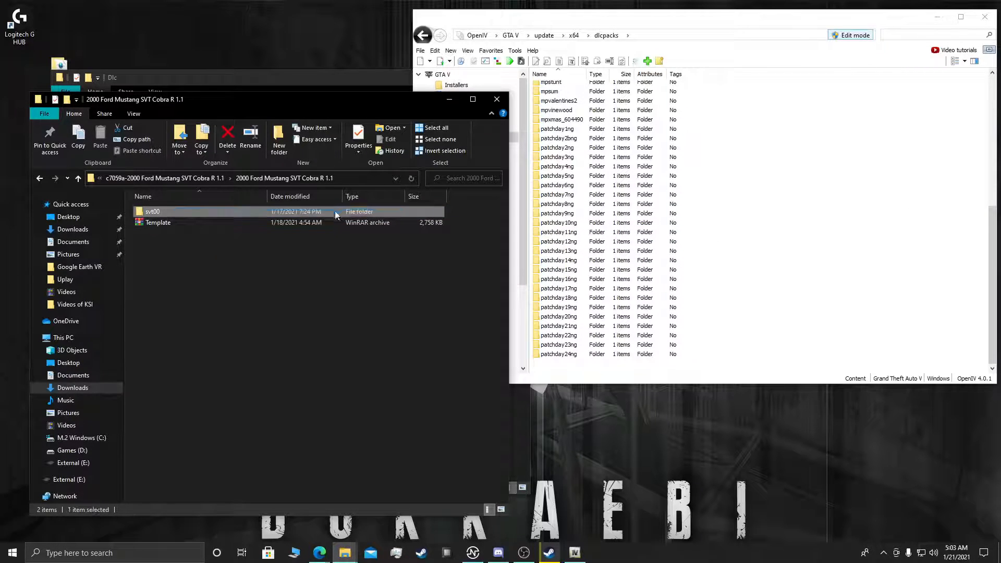
{"action": "scroll", "coordinate": [847, 223], "scroll_direction": "up", "scroll_amount": 8}
{"action": "scroll", "coordinate": [814, 282], "scroll_direction": "down", "scroll_amount": 9}
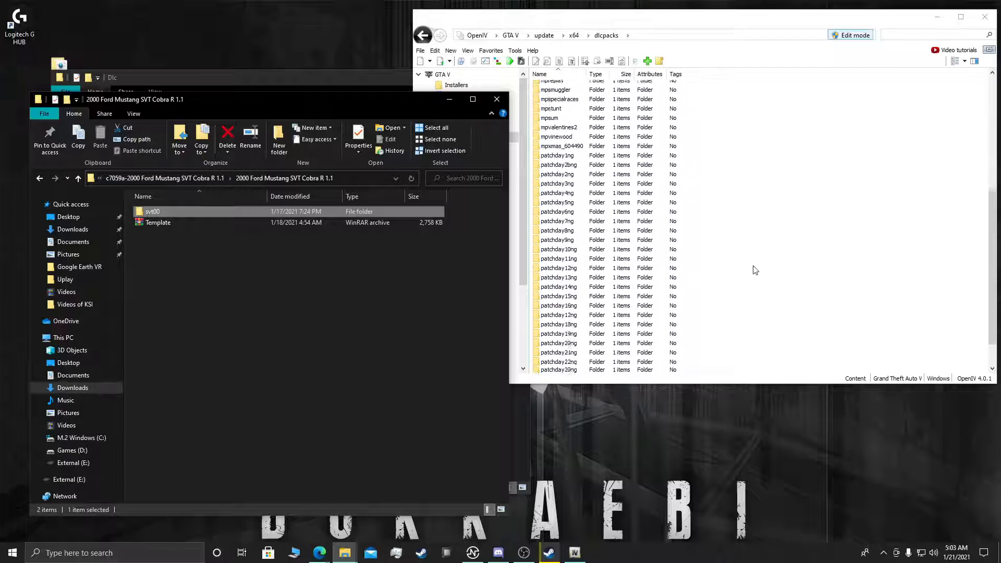
{"action": "left_click", "coordinate": [740, 279]}
{"action": "left_click", "coordinate": [244, 342]}
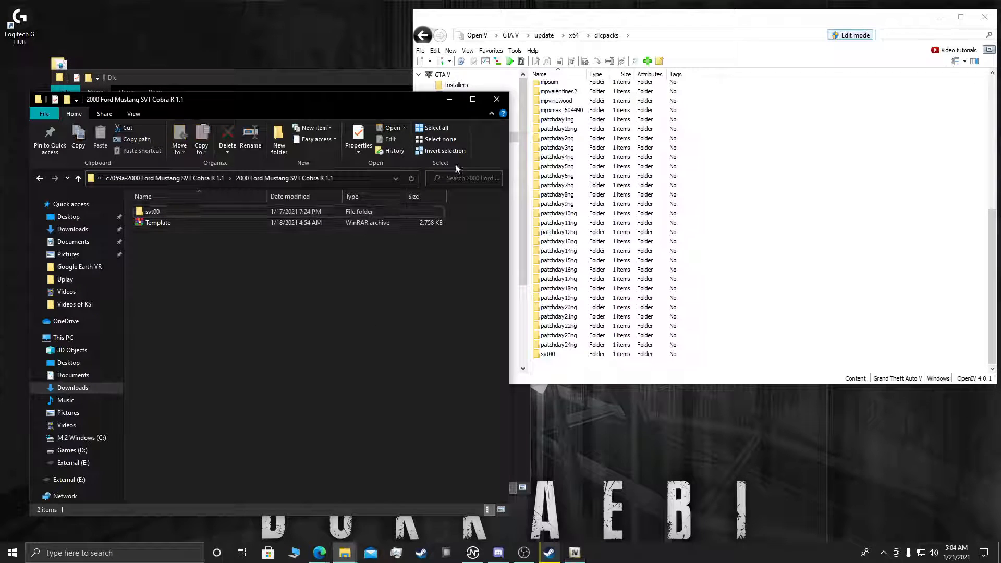
Step: Close the Mustang mod's folder window, shift the Dlc folder window aside, and return to the dlcpacks list in OpenIV
{"action": "left_click", "coordinate": [496, 99]}
{"action": "left_click_drag", "start_coordinate": [290, 81], "coordinate": [233, 78]}
{"action": "left_click", "coordinate": [272, 278]}
{"action": "left_click", "coordinate": [895, 180]}
{"action": "scroll", "coordinate": [797, 273], "scroll_direction": "up", "scroll_amount": 2}
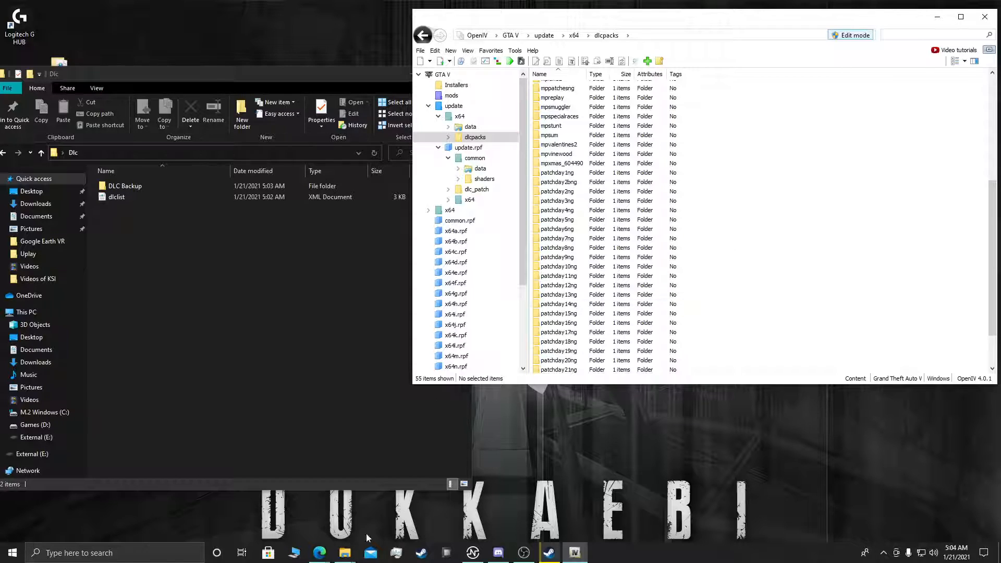
Step: Switch to the gta5-mods.com page in Microsoft Edge and browse the Weapons mod category
{"action": "left_click", "coordinate": [319, 553]}
{"action": "left_click", "coordinate": [364, 528]}
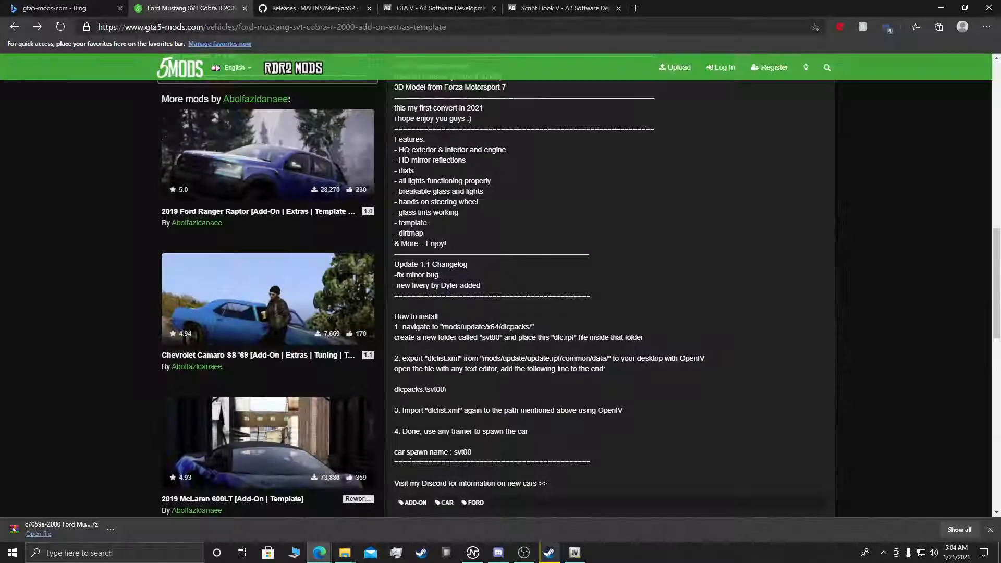
{"action": "scroll", "coordinate": [493, 243], "scroll_direction": "up", "scroll_amount": 15}
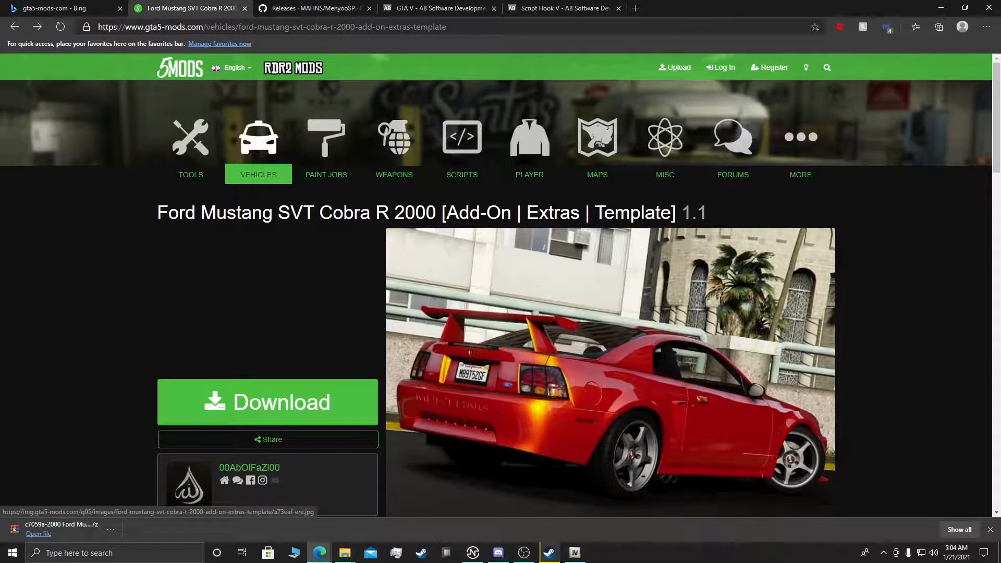
{"action": "left_click", "coordinate": [395, 148]}
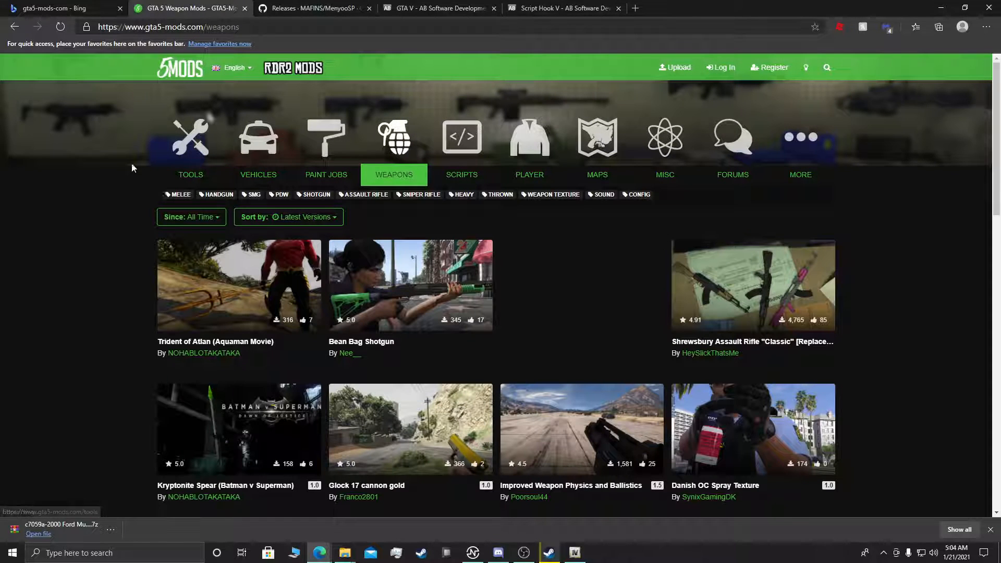
{"action": "scroll", "coordinate": [102, 252], "scroll_direction": "down", "scroll_amount": 3}
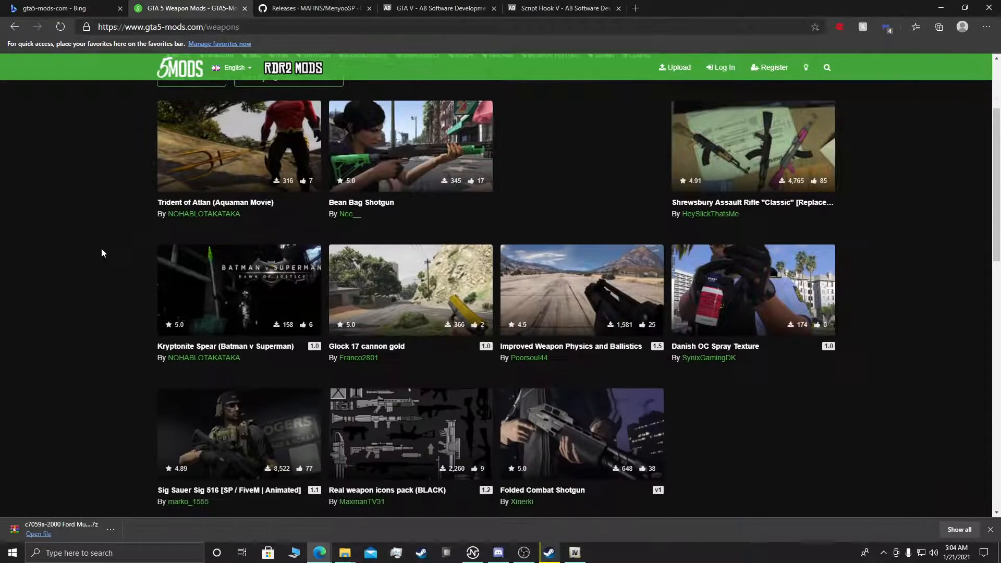
{"action": "scroll", "coordinate": [101, 248], "scroll_direction": "up", "scroll_amount": 3}
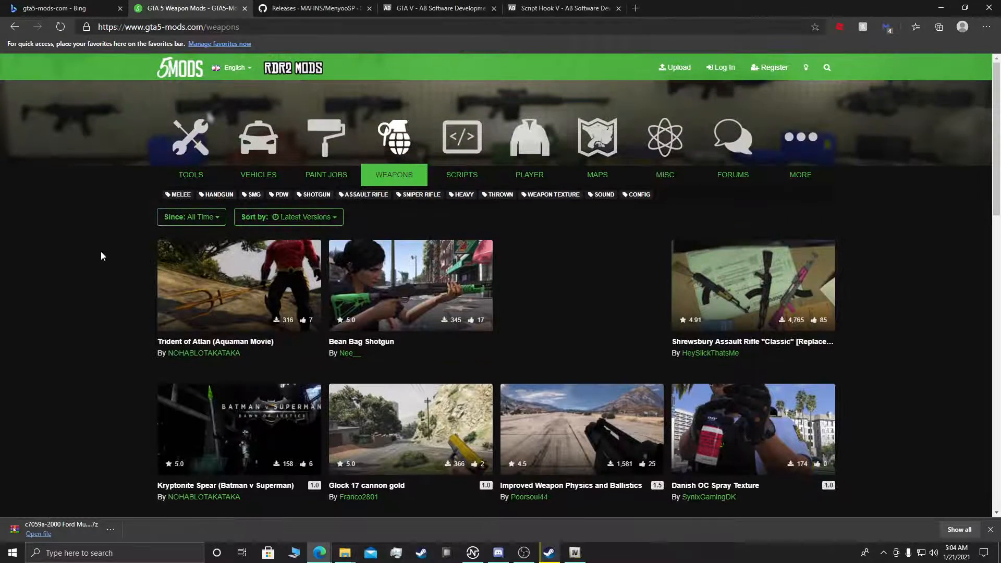
Step: Open the Scripts mod category and look through the mods on its first page
{"action": "left_click", "coordinate": [473, 157]}
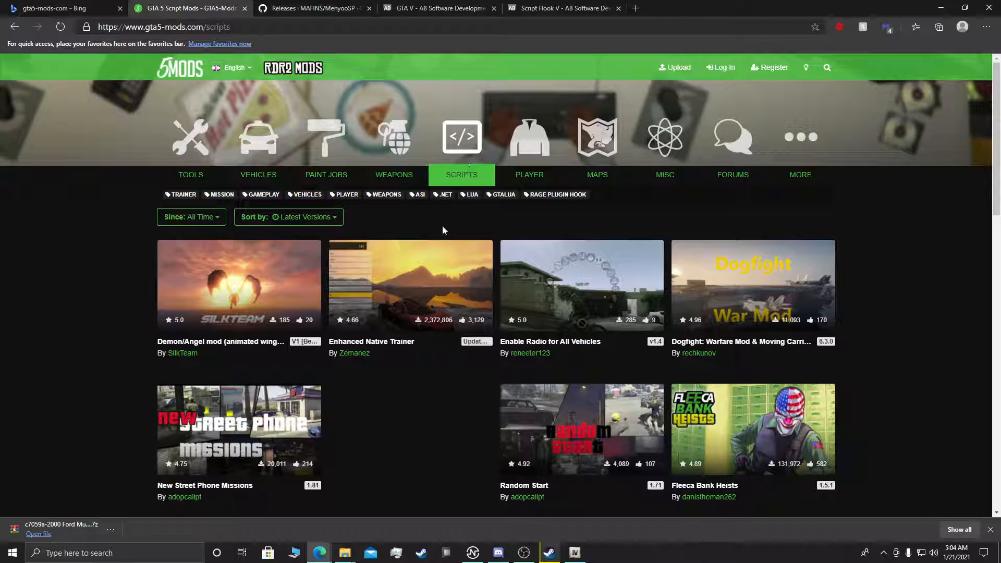
{"action": "scroll", "coordinate": [589, 381], "scroll_direction": "down", "scroll_amount": 4}
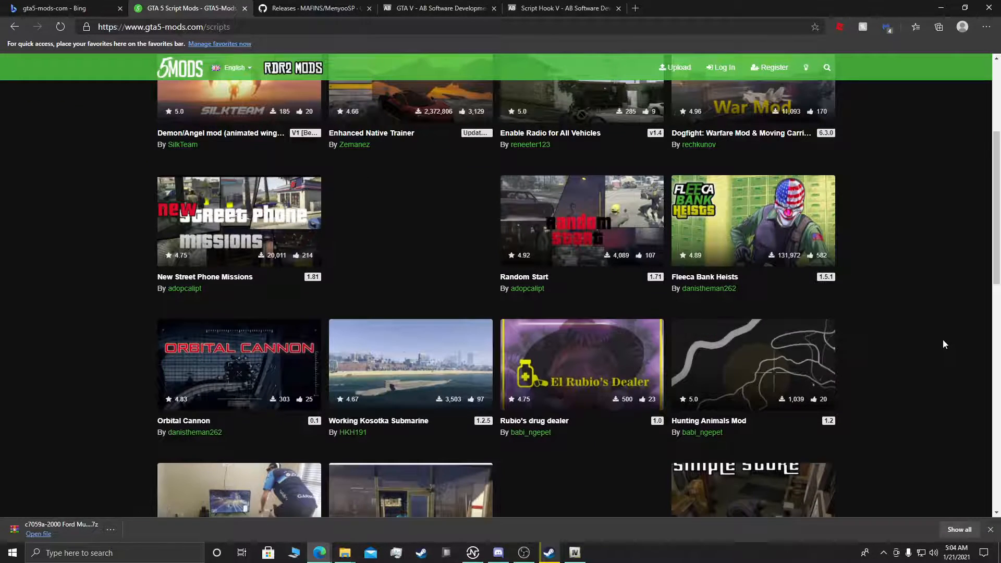
{"action": "scroll", "coordinate": [943, 344], "scroll_direction": "down", "scroll_amount": 4}
{"action": "scroll", "coordinate": [965, 365], "scroll_direction": "down", "scroll_amount": 2}
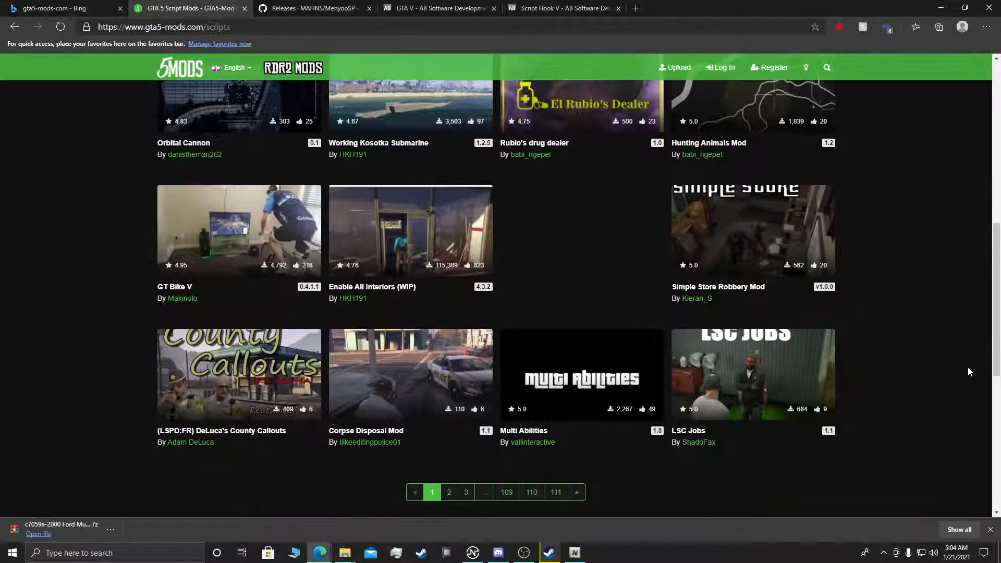
{"action": "scroll", "coordinate": [936, 387], "scroll_direction": "up", "scroll_amount": 10}
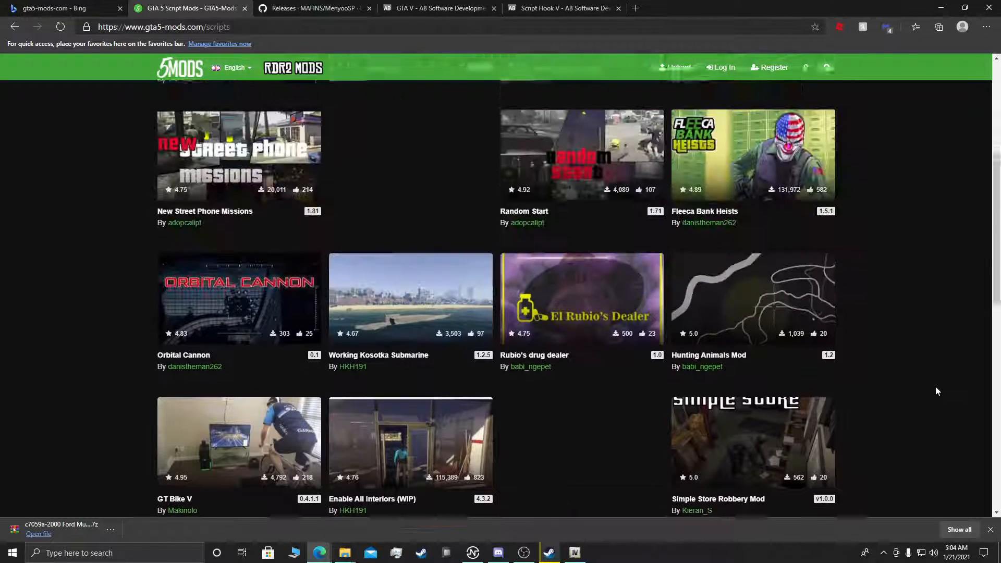